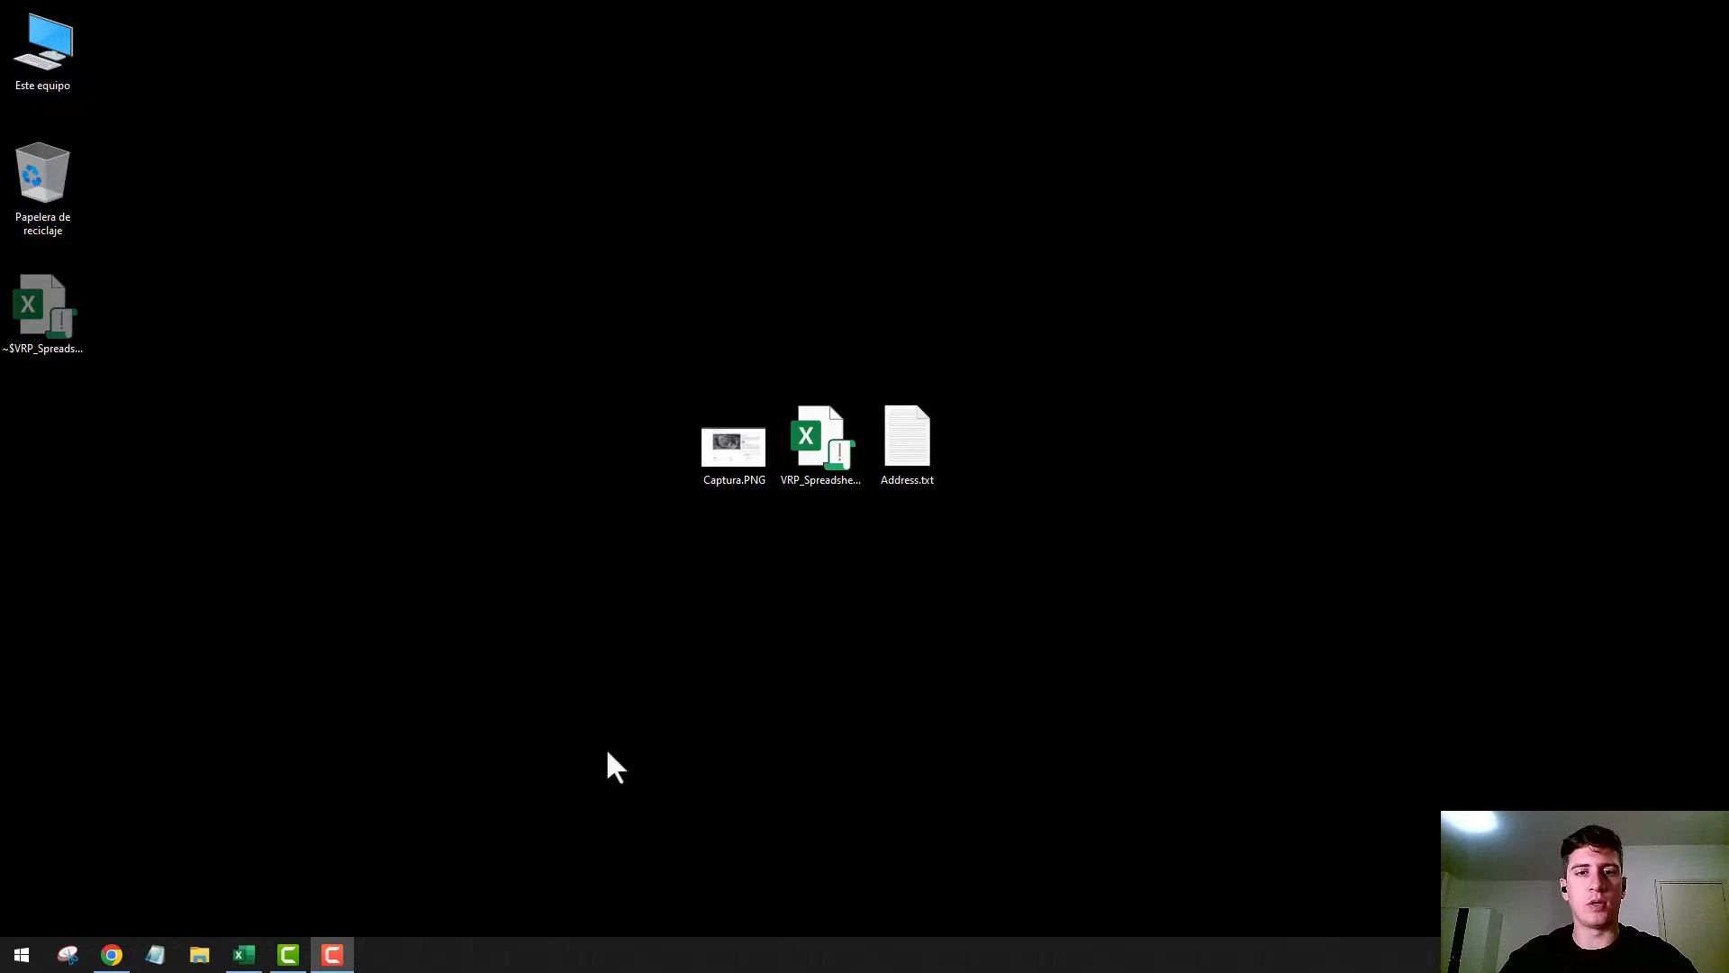
In Chrome, fill in the route optimization tool download form with the e-mail, first name and last name, and submit it
{"action": "left_click", "coordinate": [118, 958]}
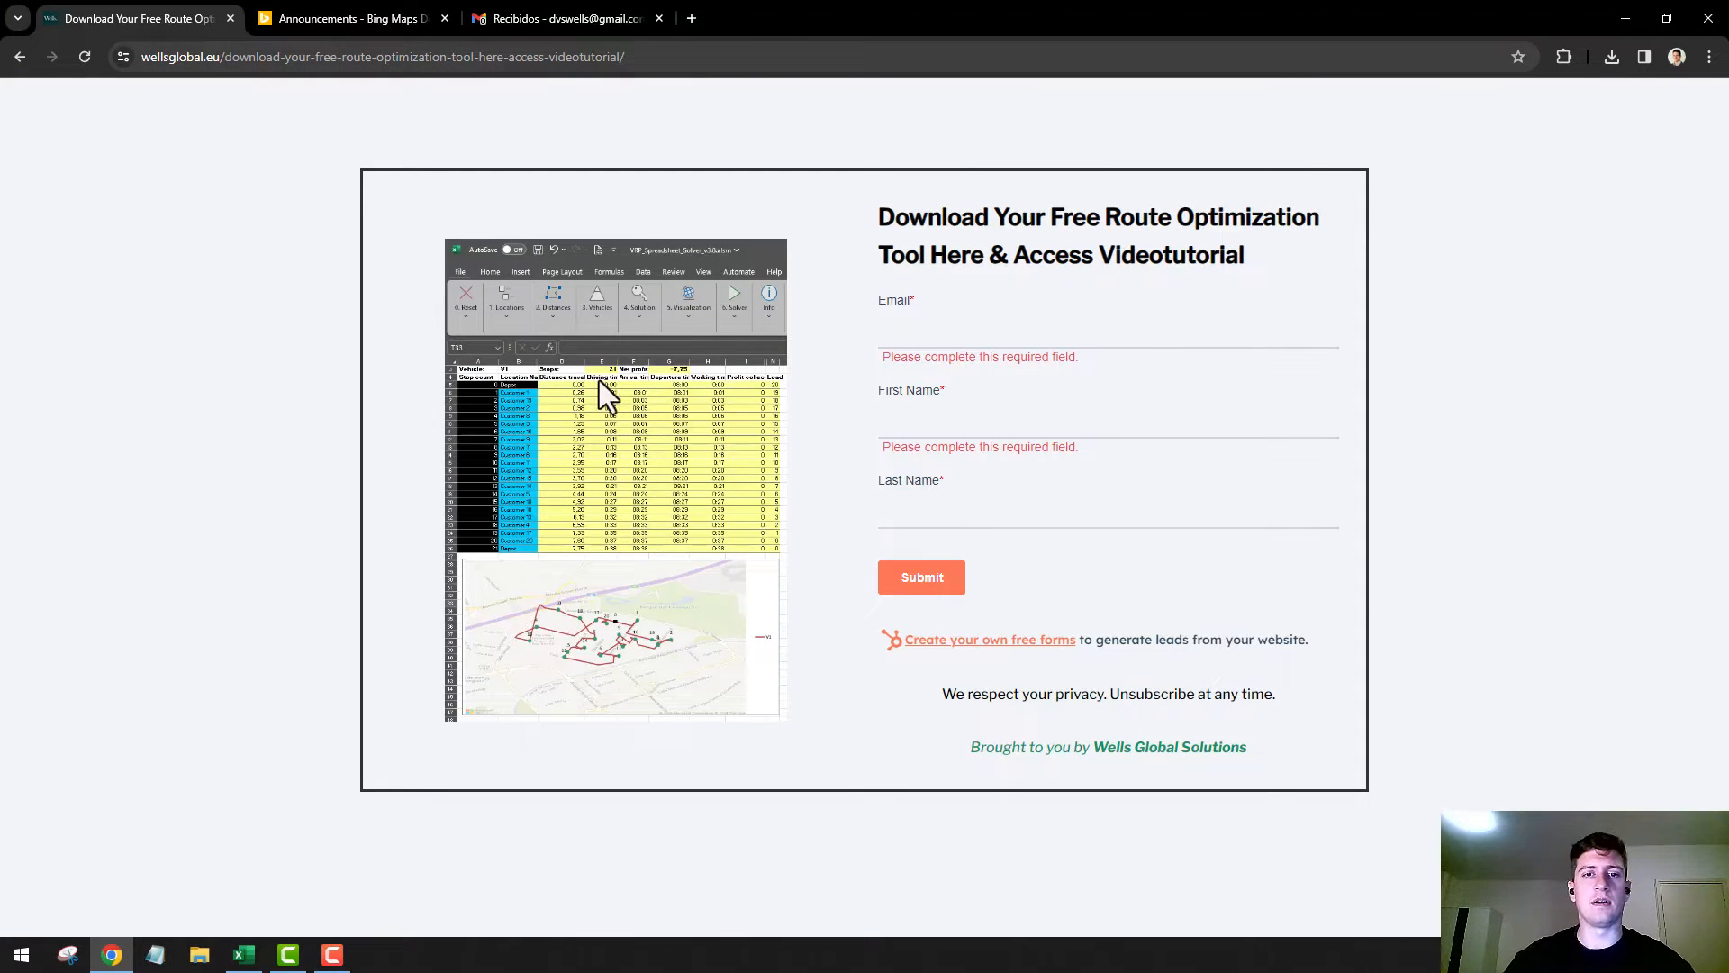
{"action": "key", "text": "F10"}
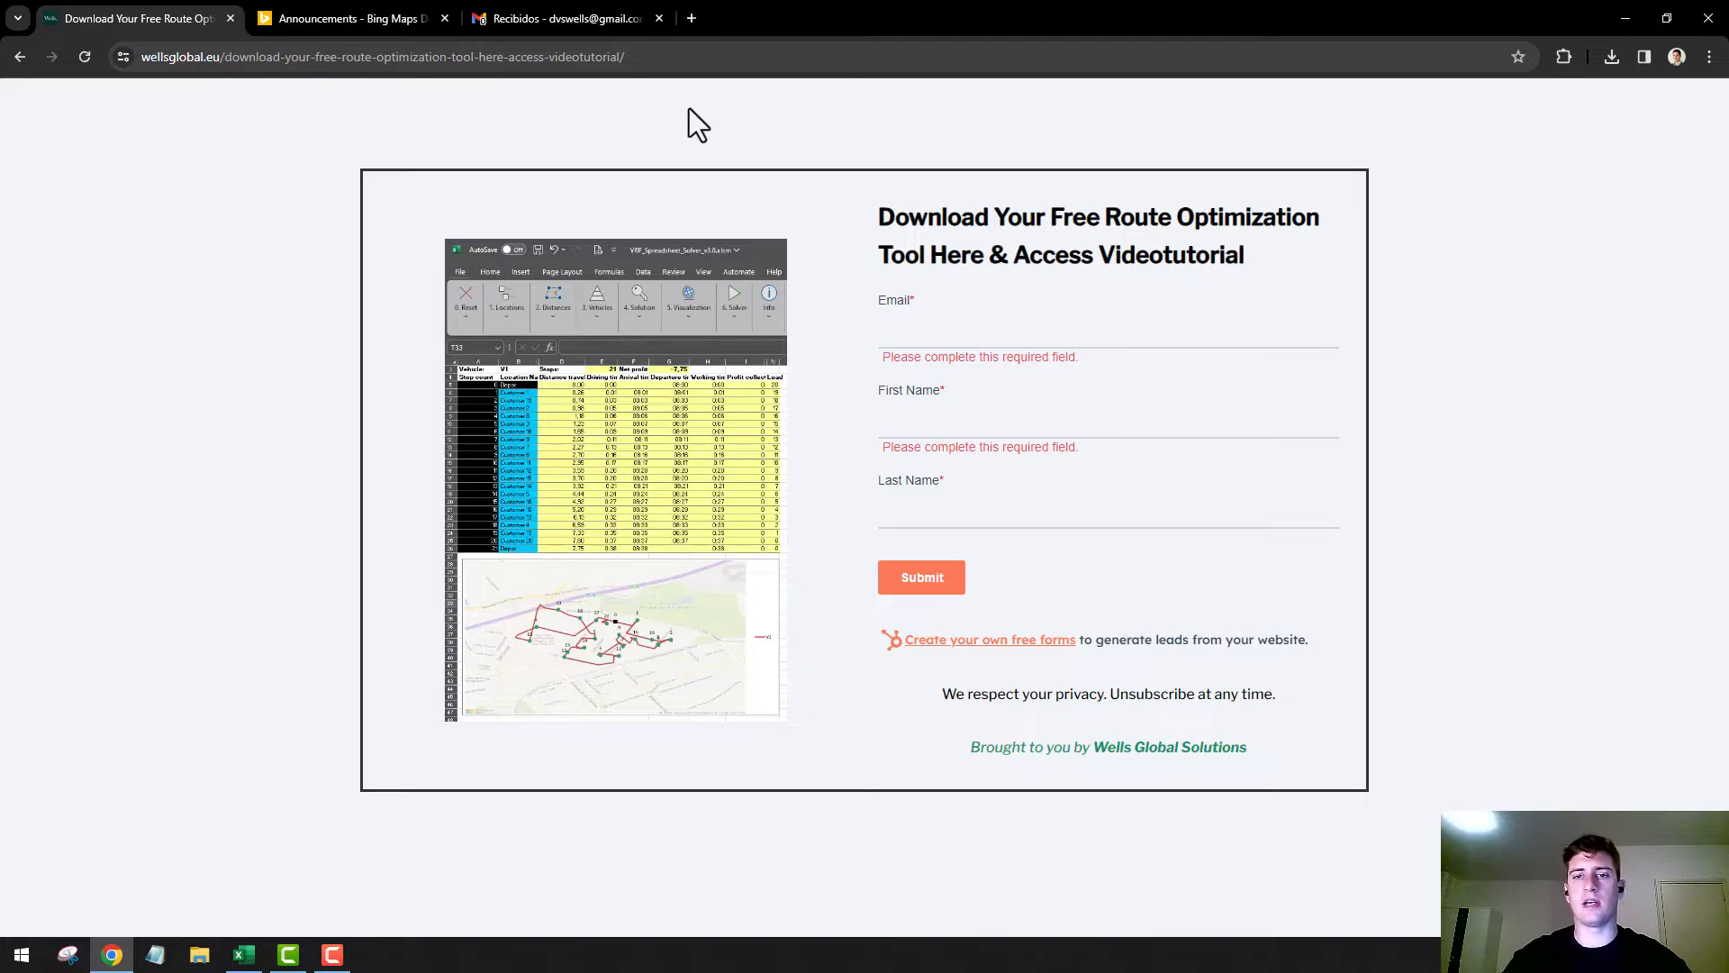
{"action": "left_click", "coordinate": [965, 329]}
{"action": "left_click", "coordinate": [1024, 376]}
{"action": "left_click", "coordinate": [954, 410]}
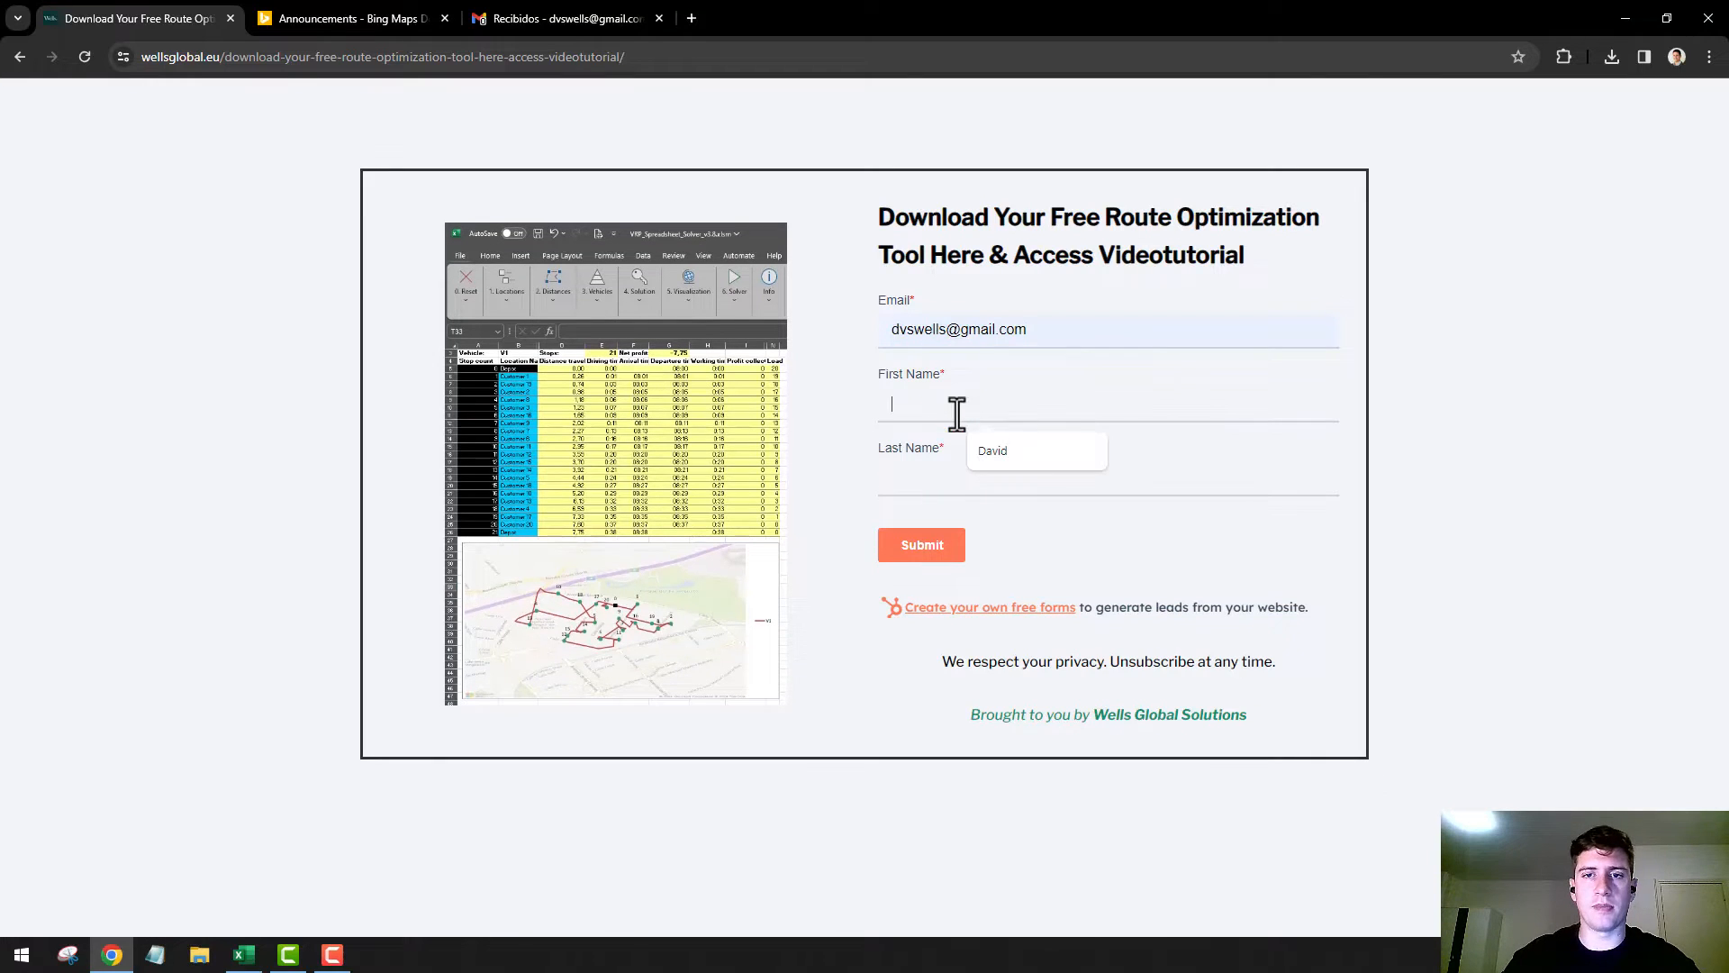
{"action": "left_click", "coordinate": [1024, 452]}
{"action": "left_click", "coordinate": [971, 491]}
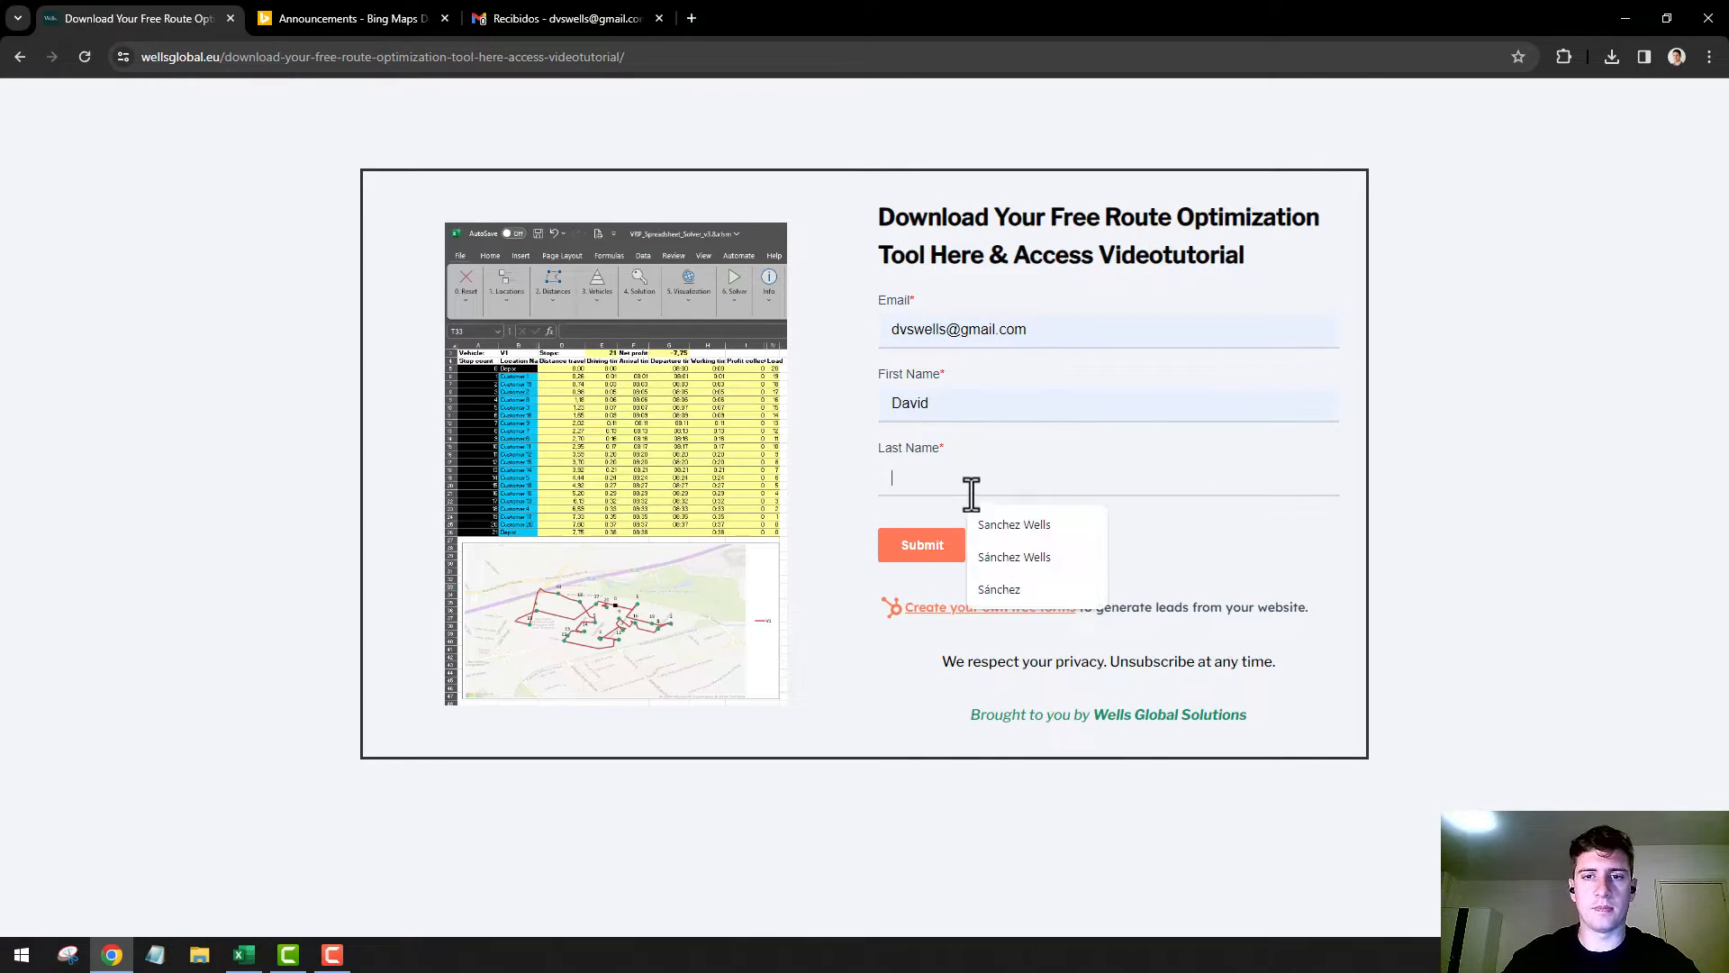
{"action": "left_click", "coordinate": [1007, 520]}
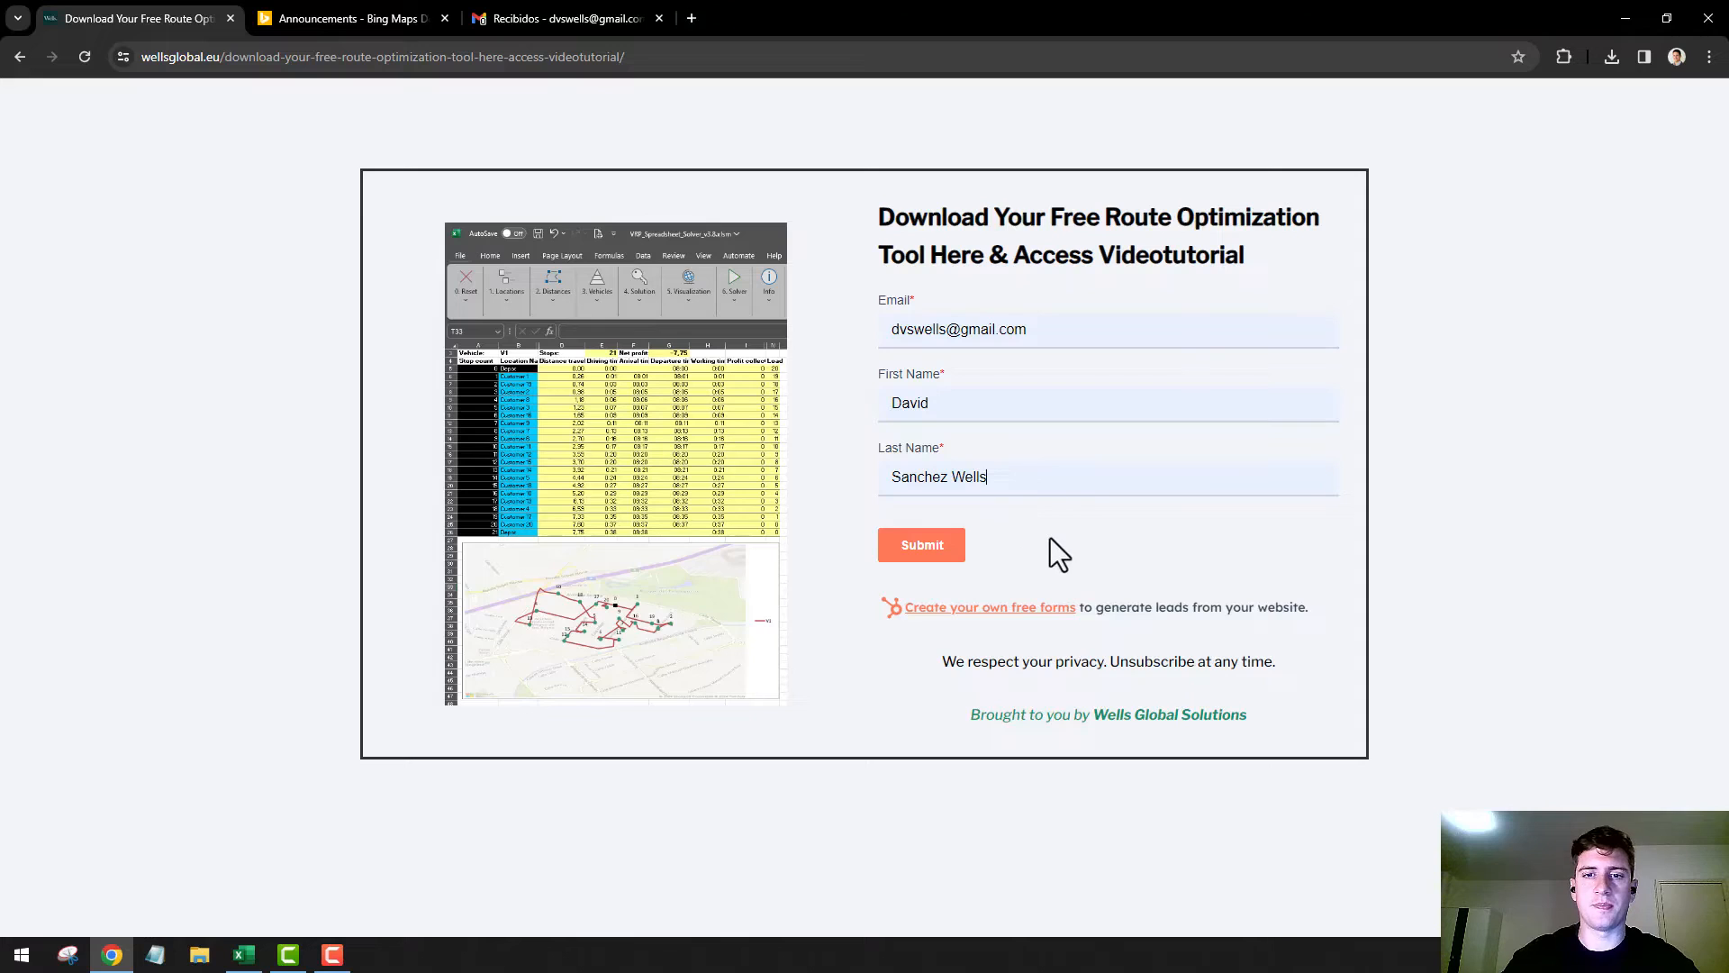
{"action": "left_click", "coordinate": [931, 553]}
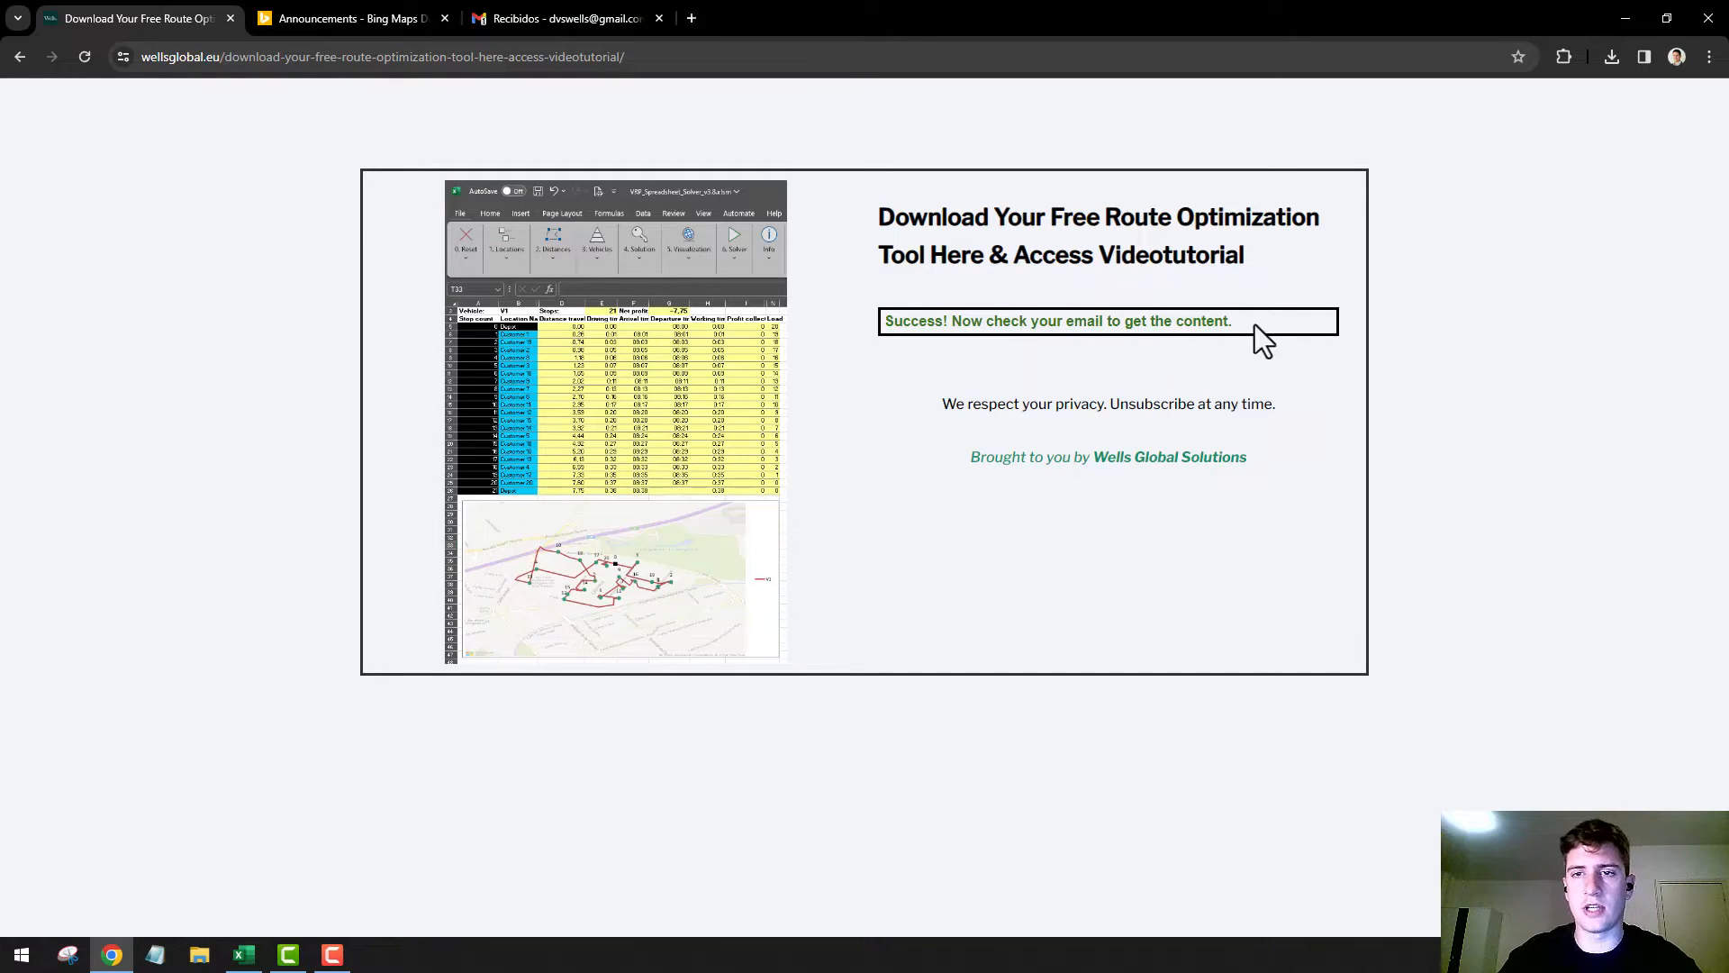
Open the Free Route Optimization Tool e-mail in Gmail, view its linked resources document, and return to the desktop
{"action": "left_click", "coordinate": [569, 13]}
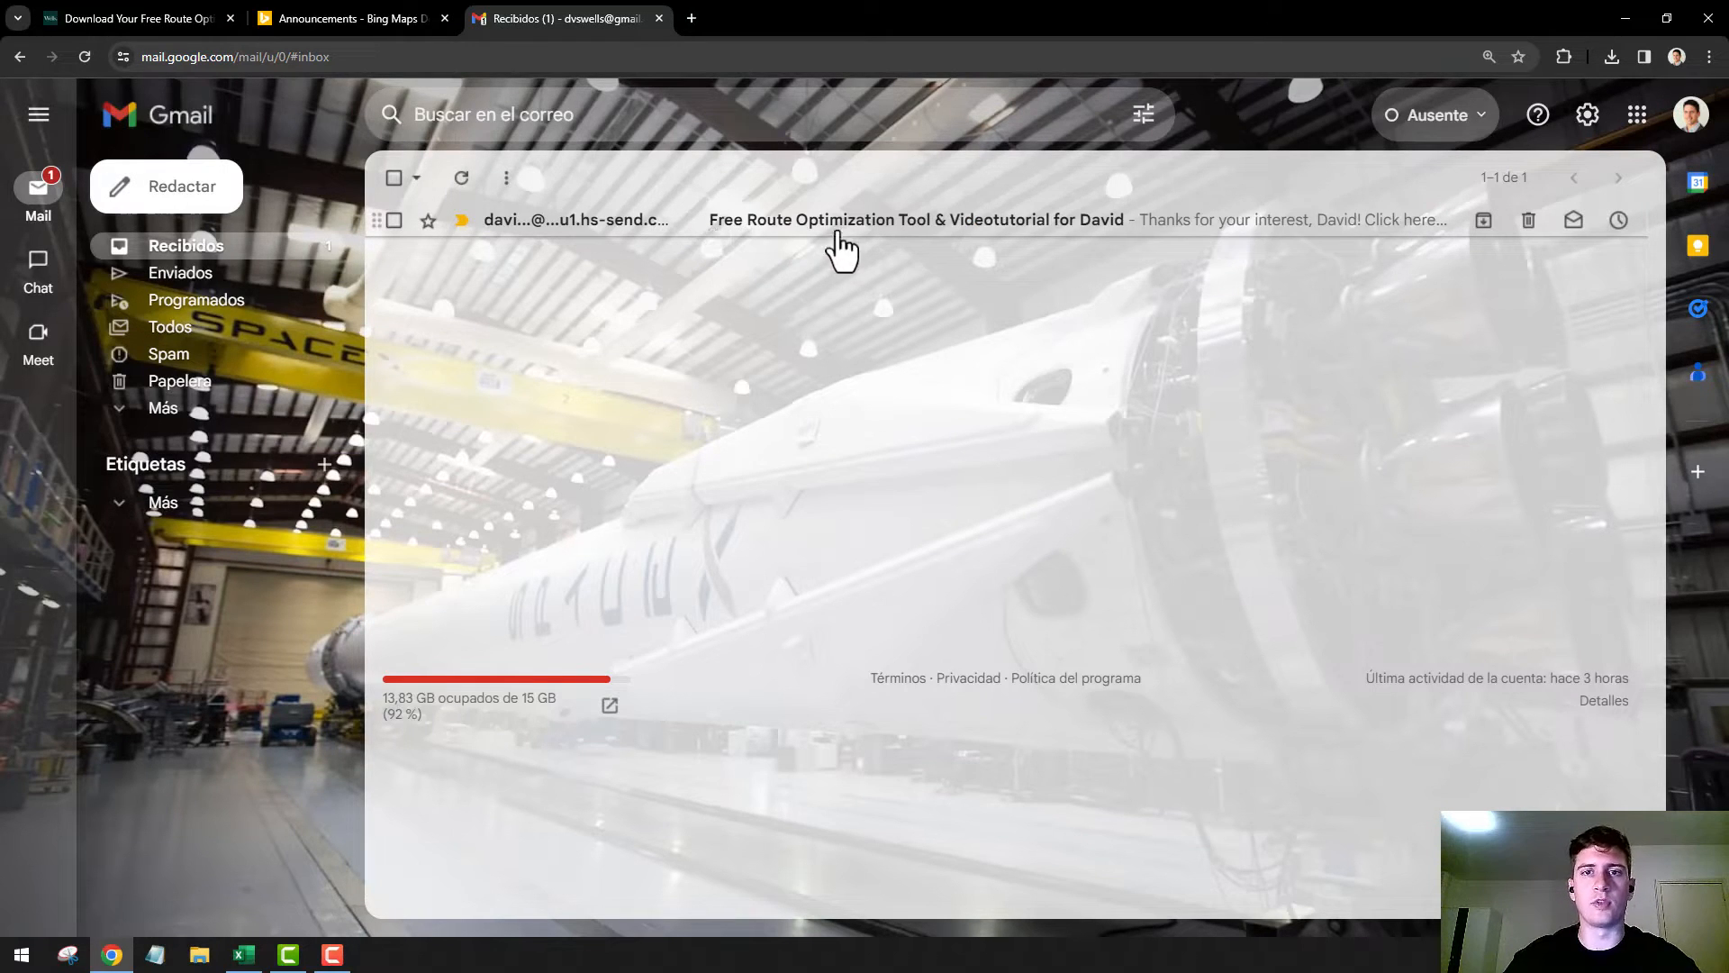
{"action": "left_click", "coordinate": [1076, 232]}
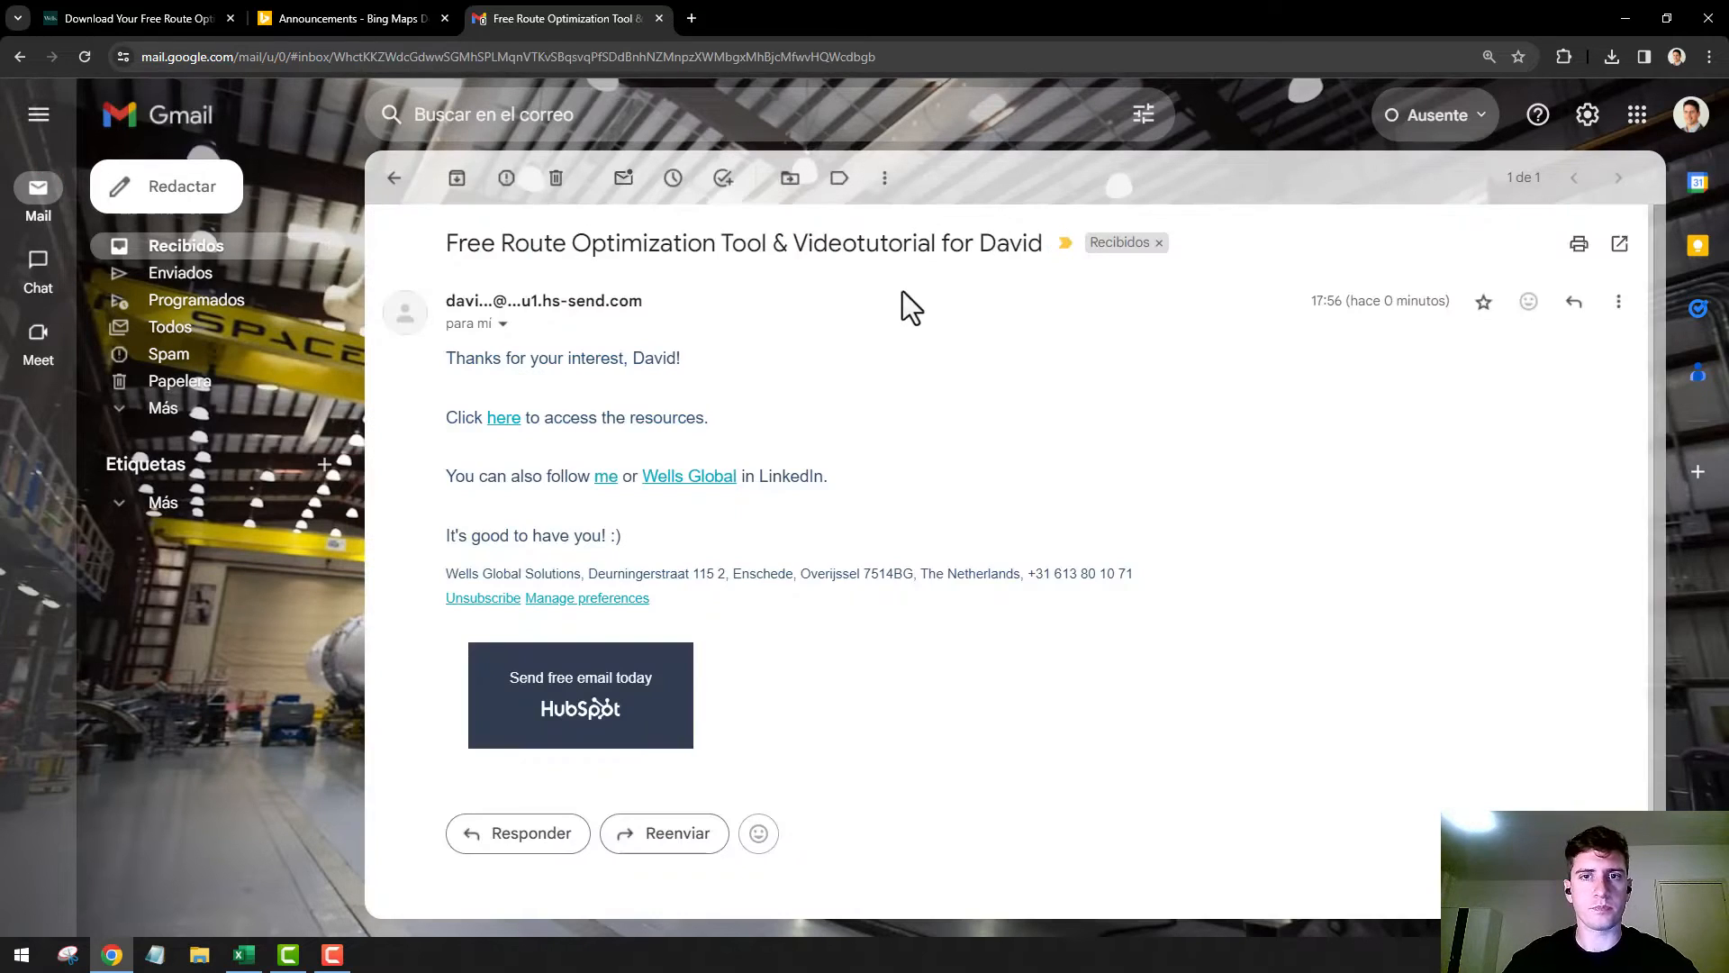
{"action": "left_click", "coordinate": [503, 423]}
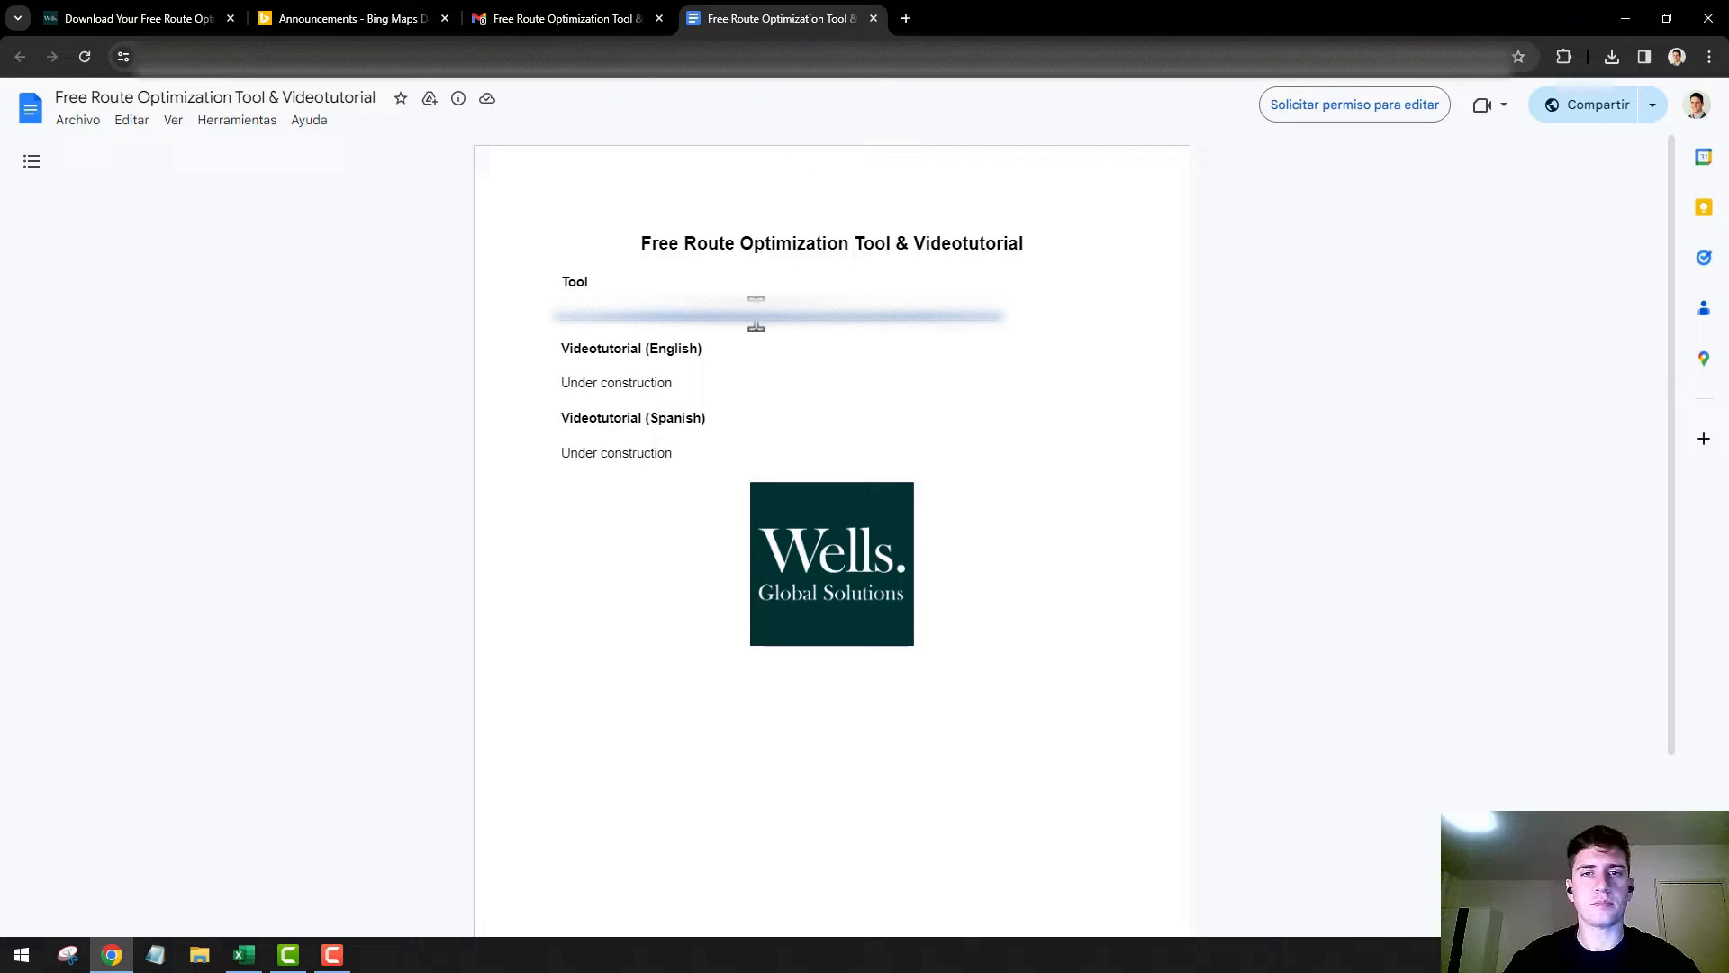
{"action": "left_click", "coordinate": [872, 18]}
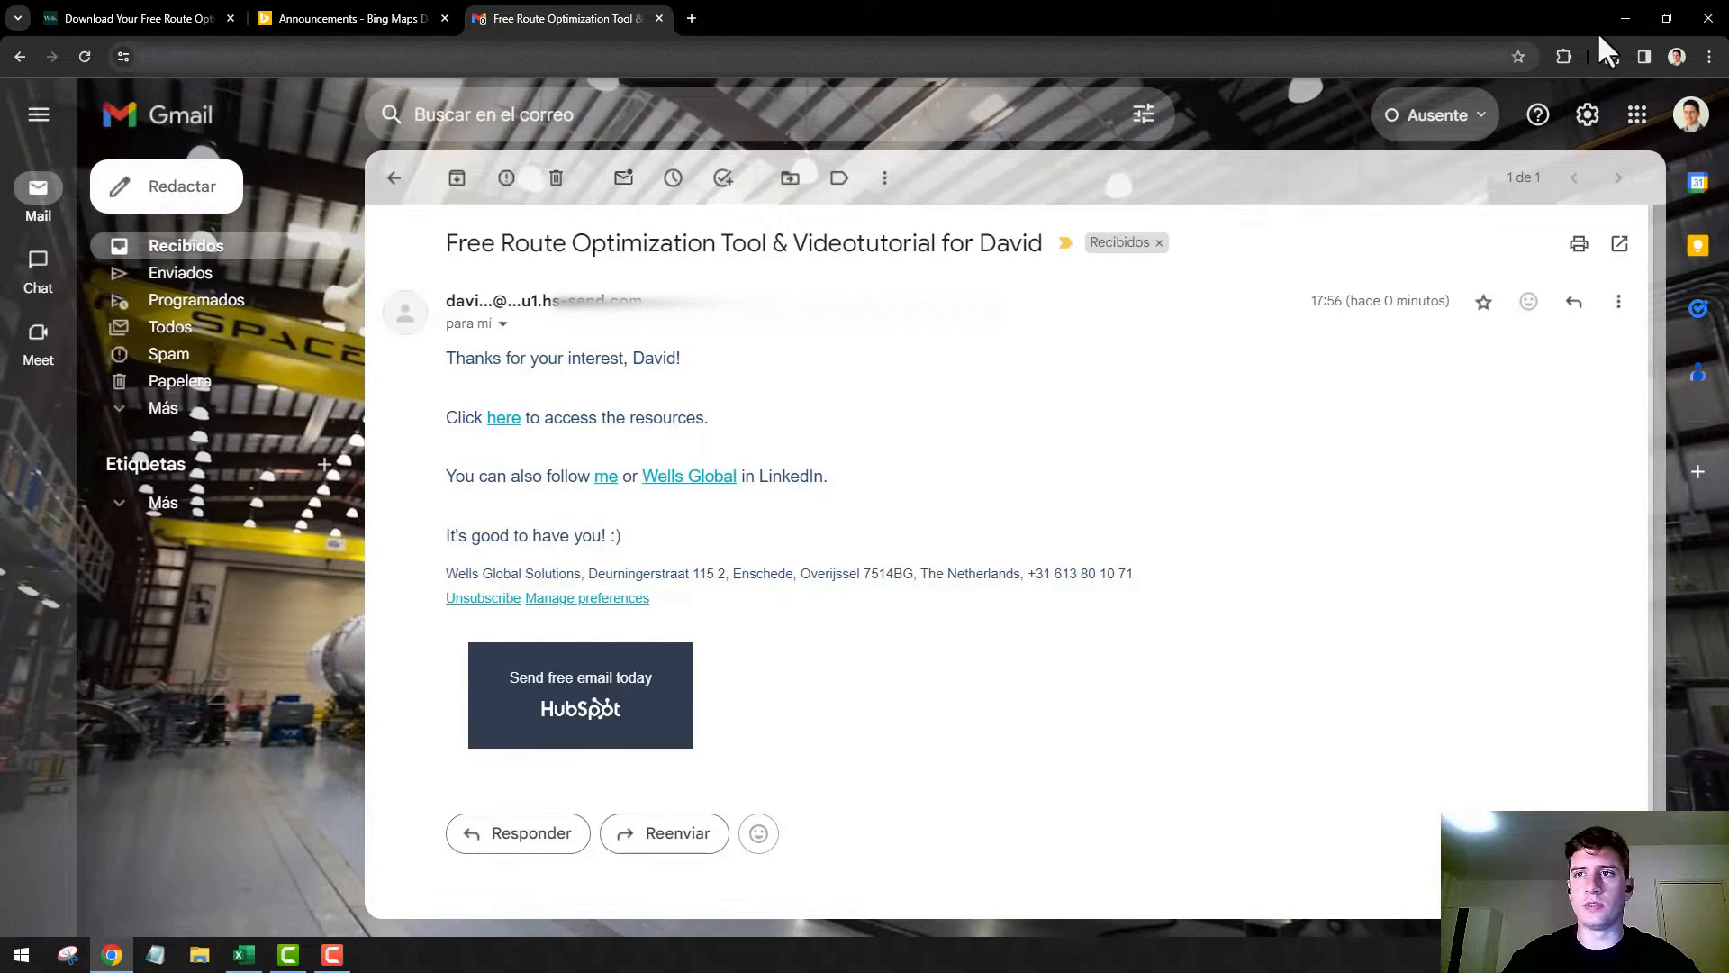
{"action": "left_click", "coordinate": [1625, 18]}
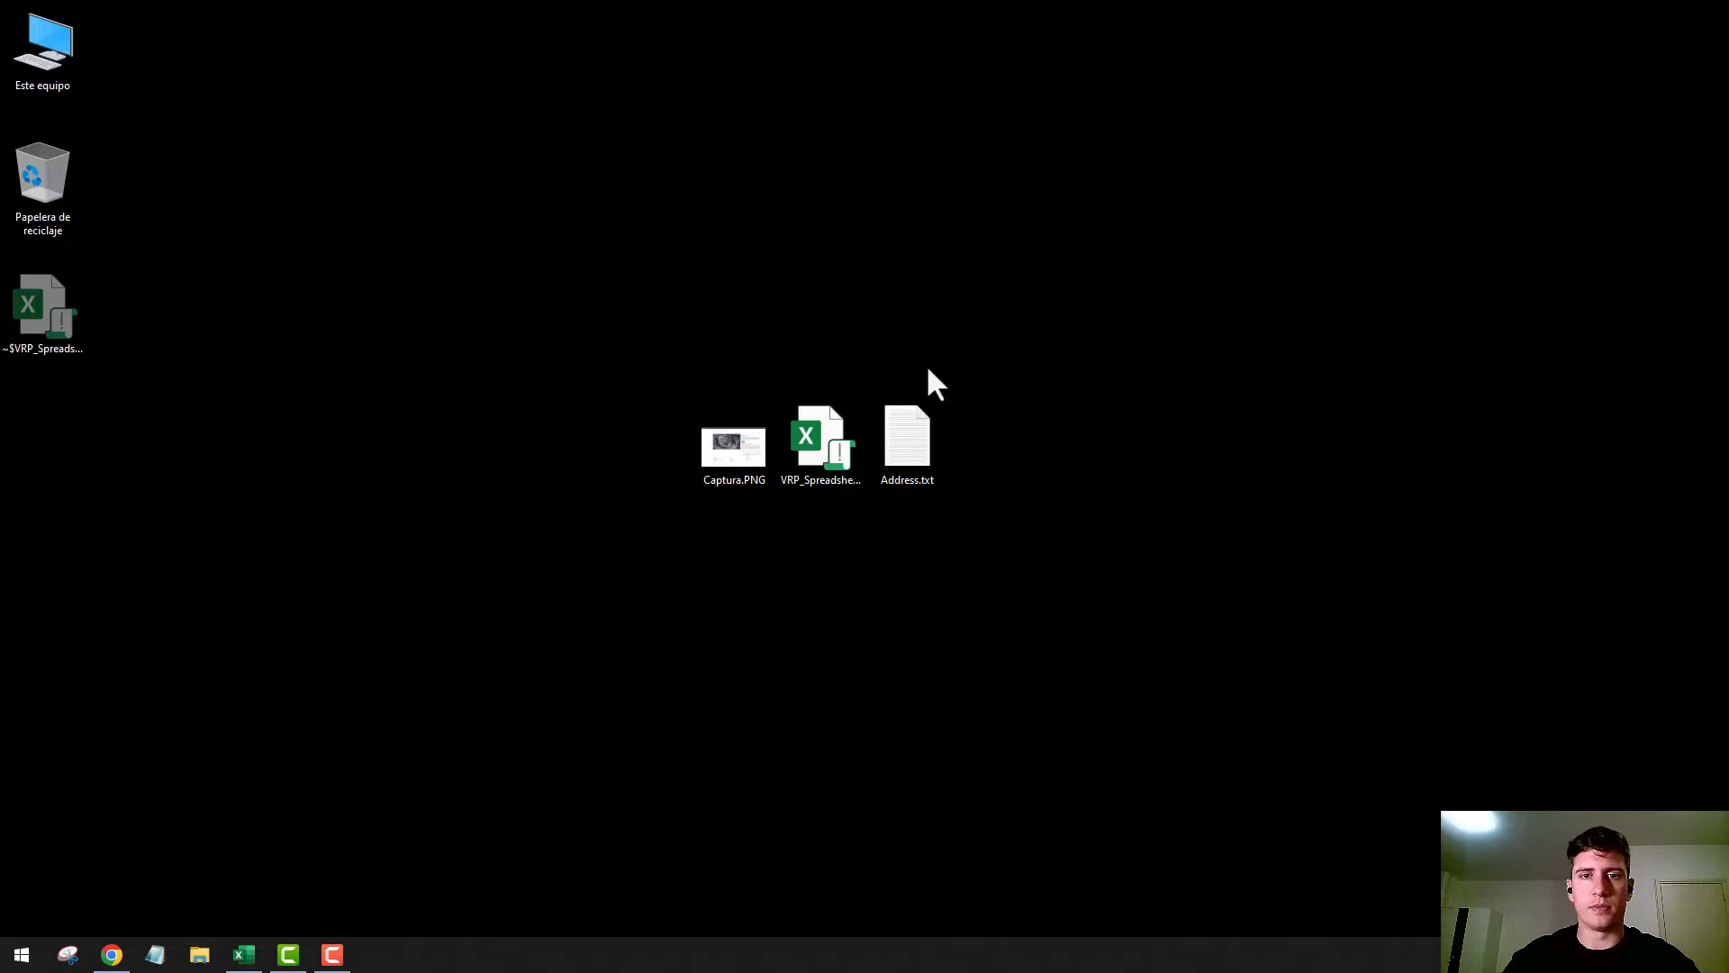
View the VRP Solver Console in the Excel workbook VRP_Spreadsheet_Solver_v3.8.xlsm and return to the desktop
{"action": "left_click", "coordinate": [818, 458]}
{"action": "left_click", "coordinate": [823, 592]}
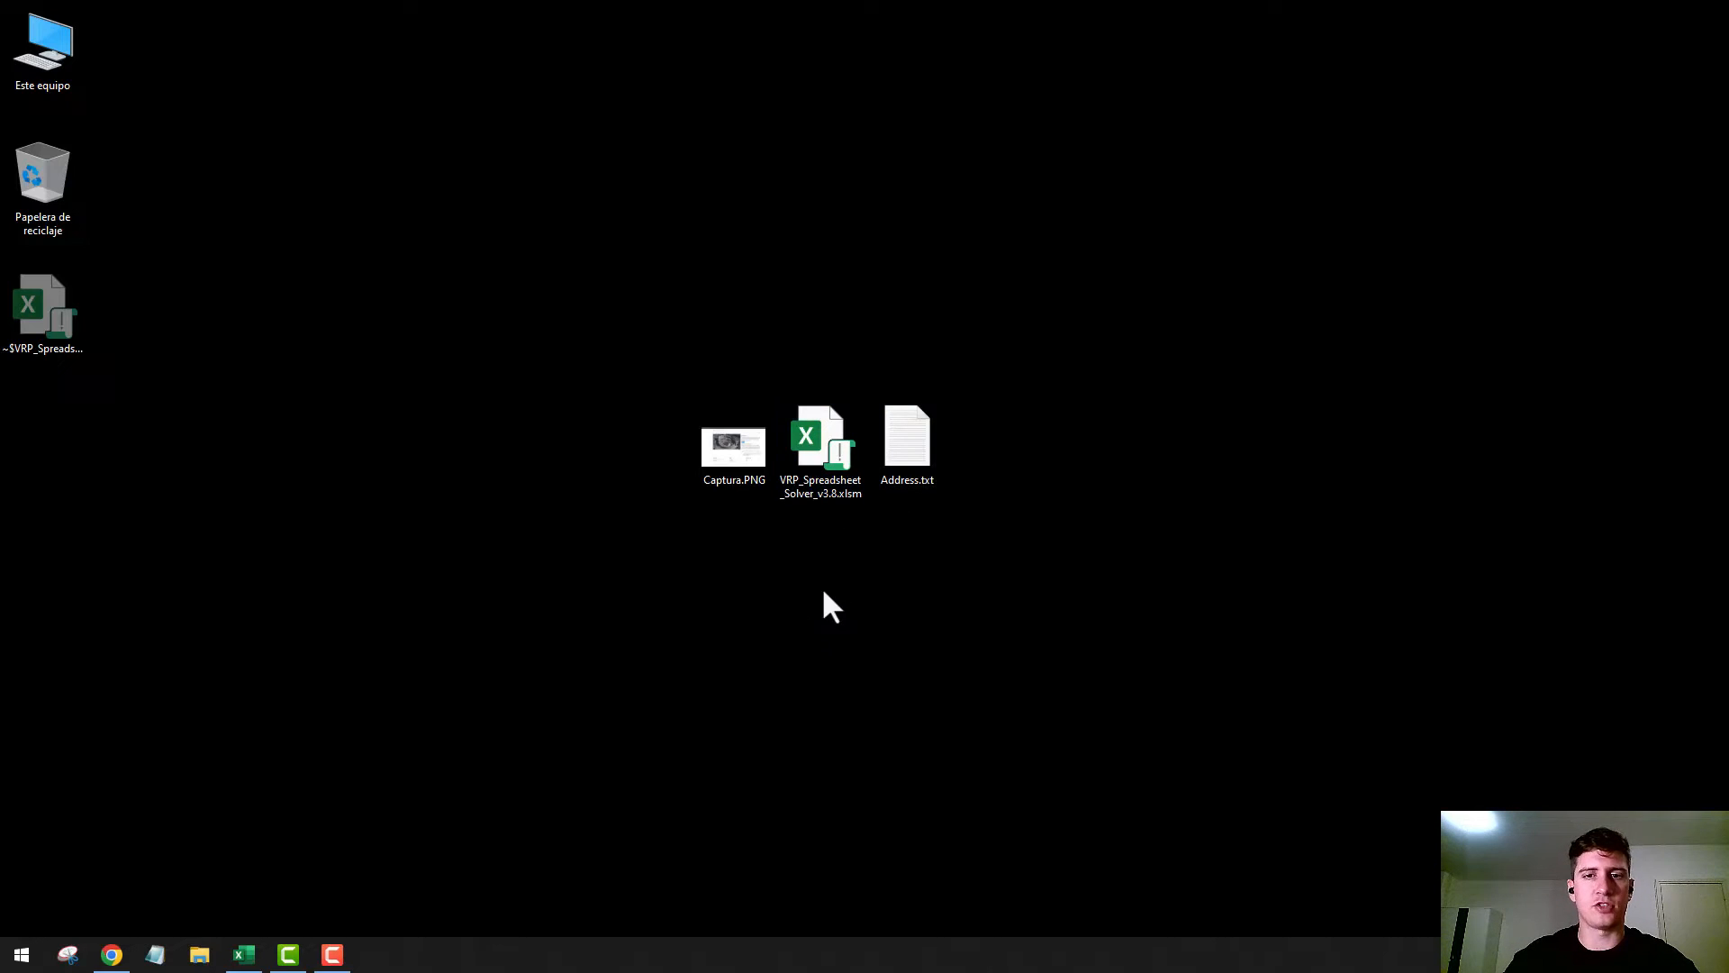
{"action": "left_click", "coordinate": [243, 953]}
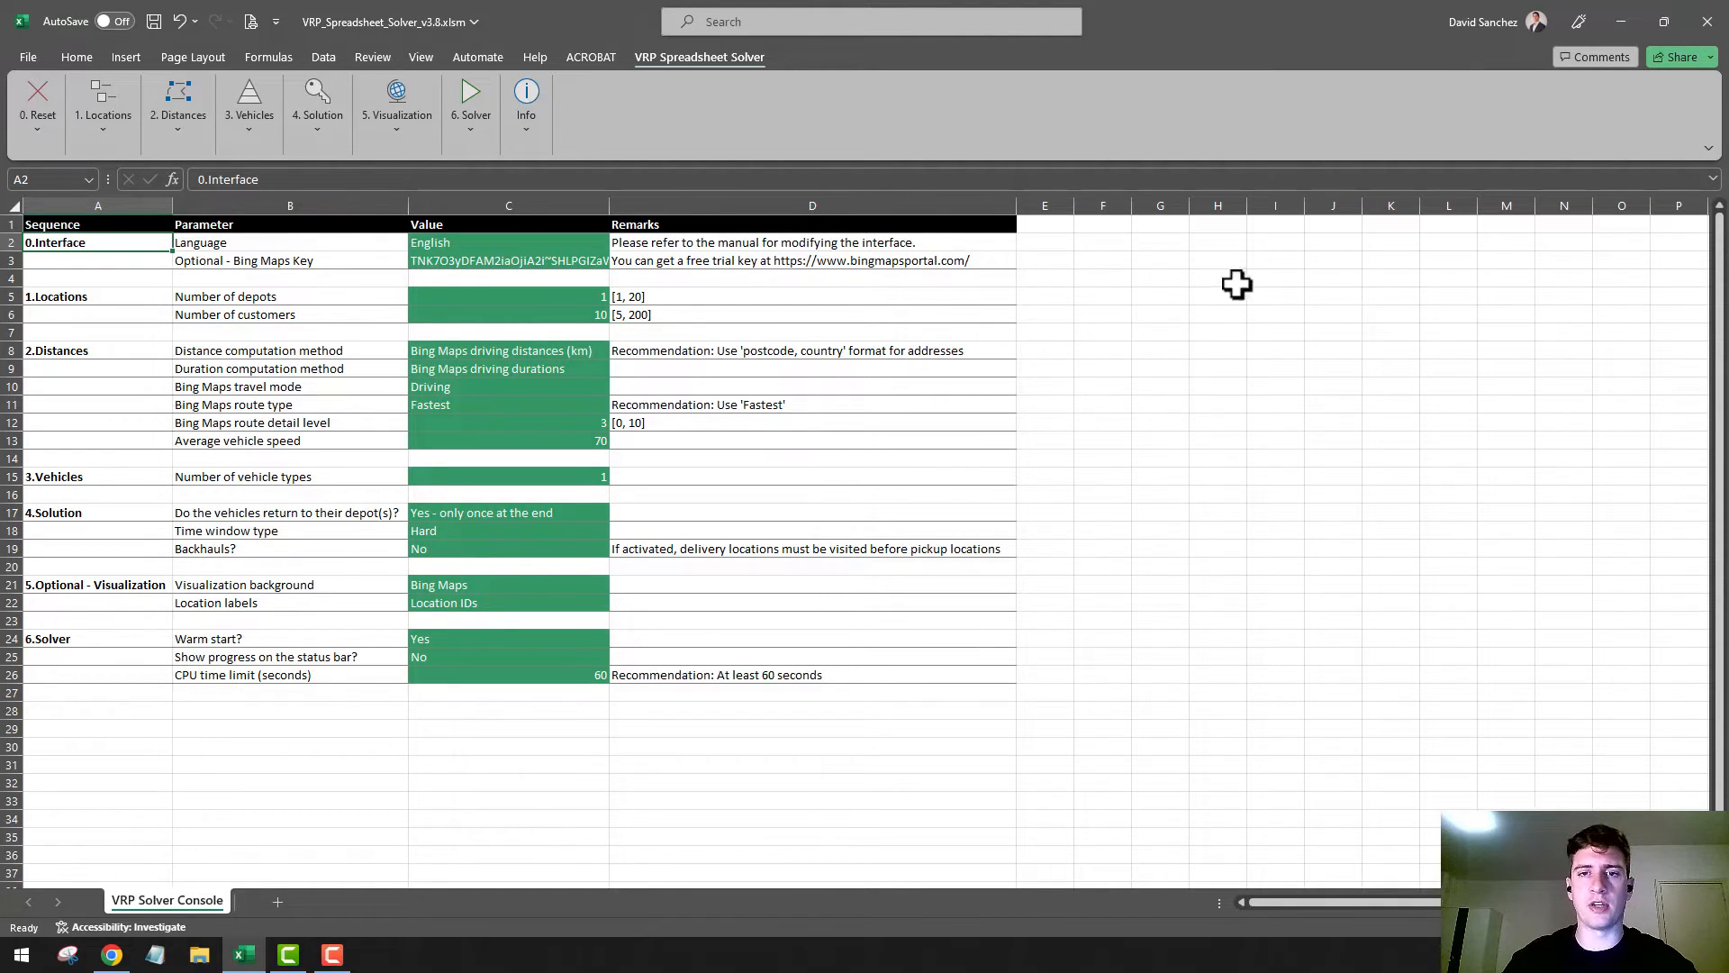
{"action": "left_click", "coordinate": [1612, 24]}
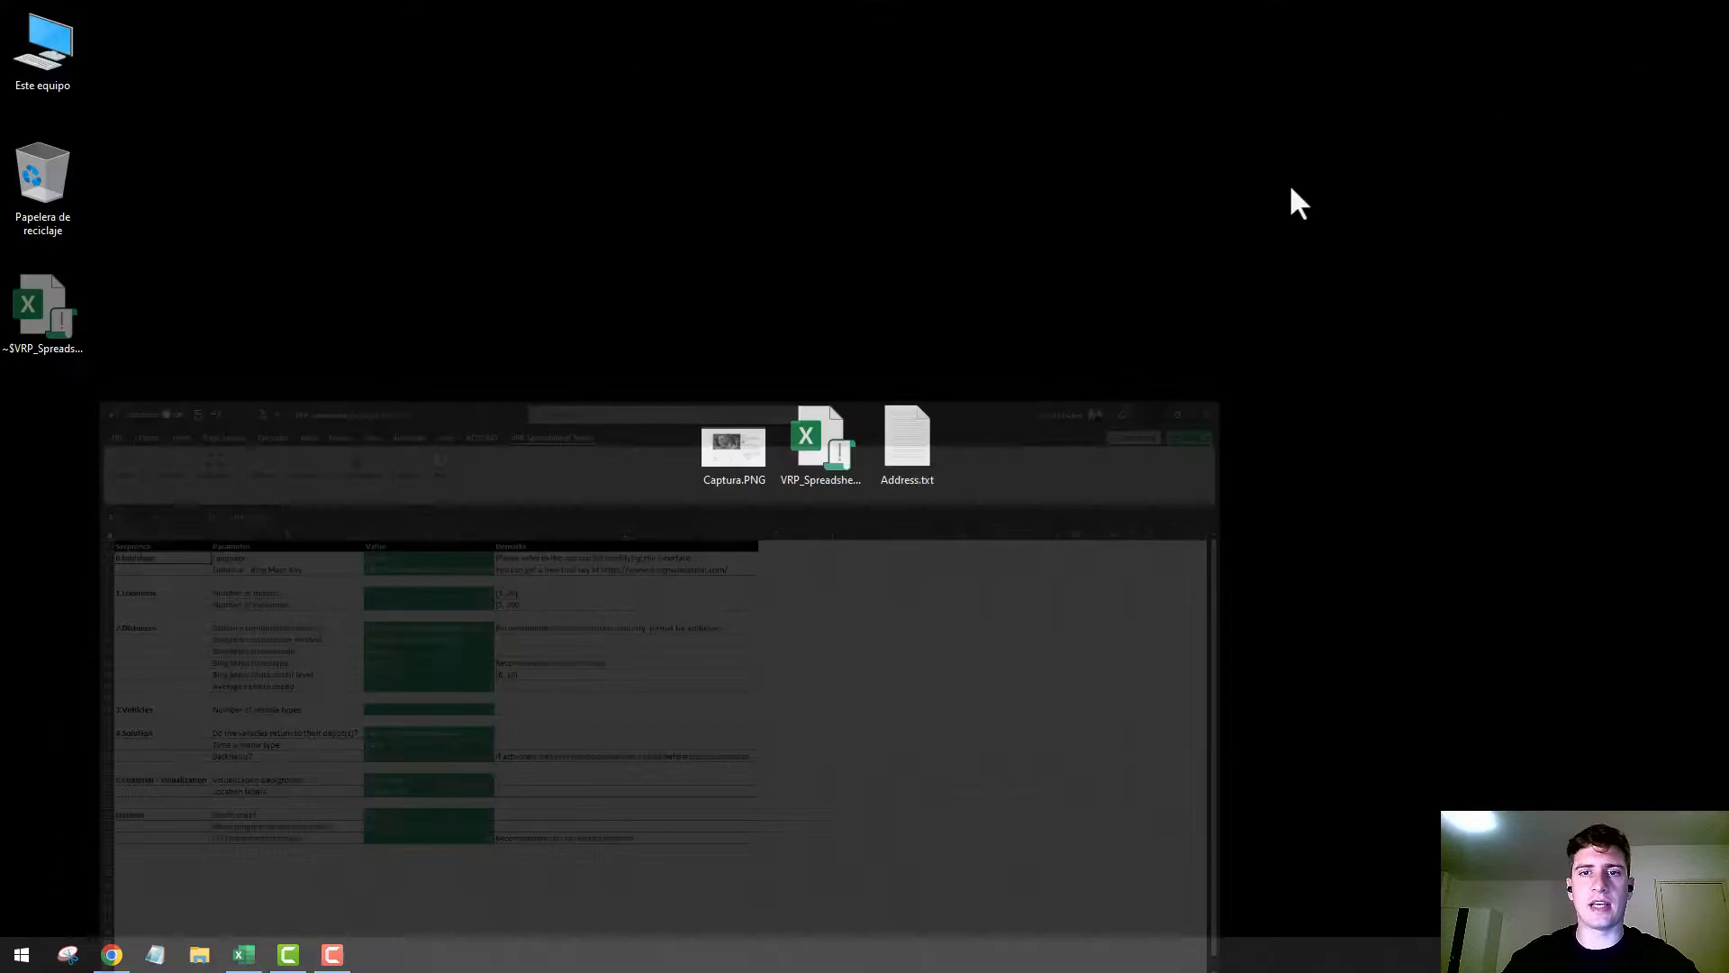
Check the general file properties of VRP_Spreadsheet_Solver_v3.8.xlsm on the desktop
{"action": "left_click", "coordinate": [836, 443]}
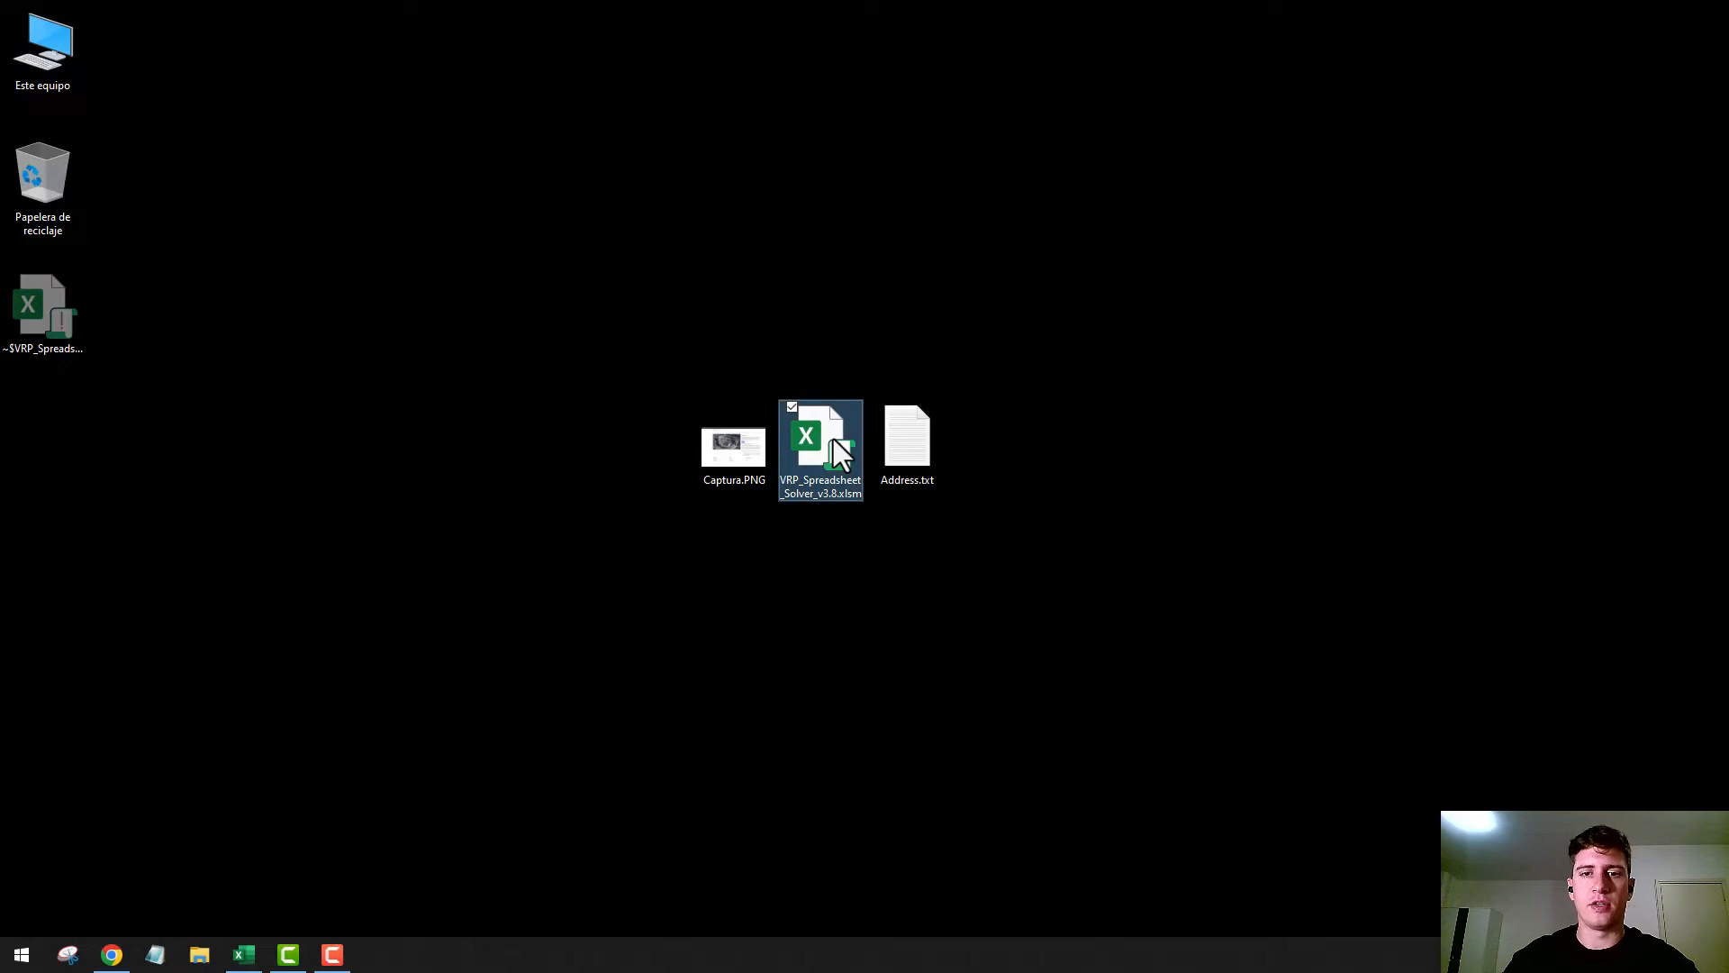
{"action": "right_click", "coordinate": [833, 440]}
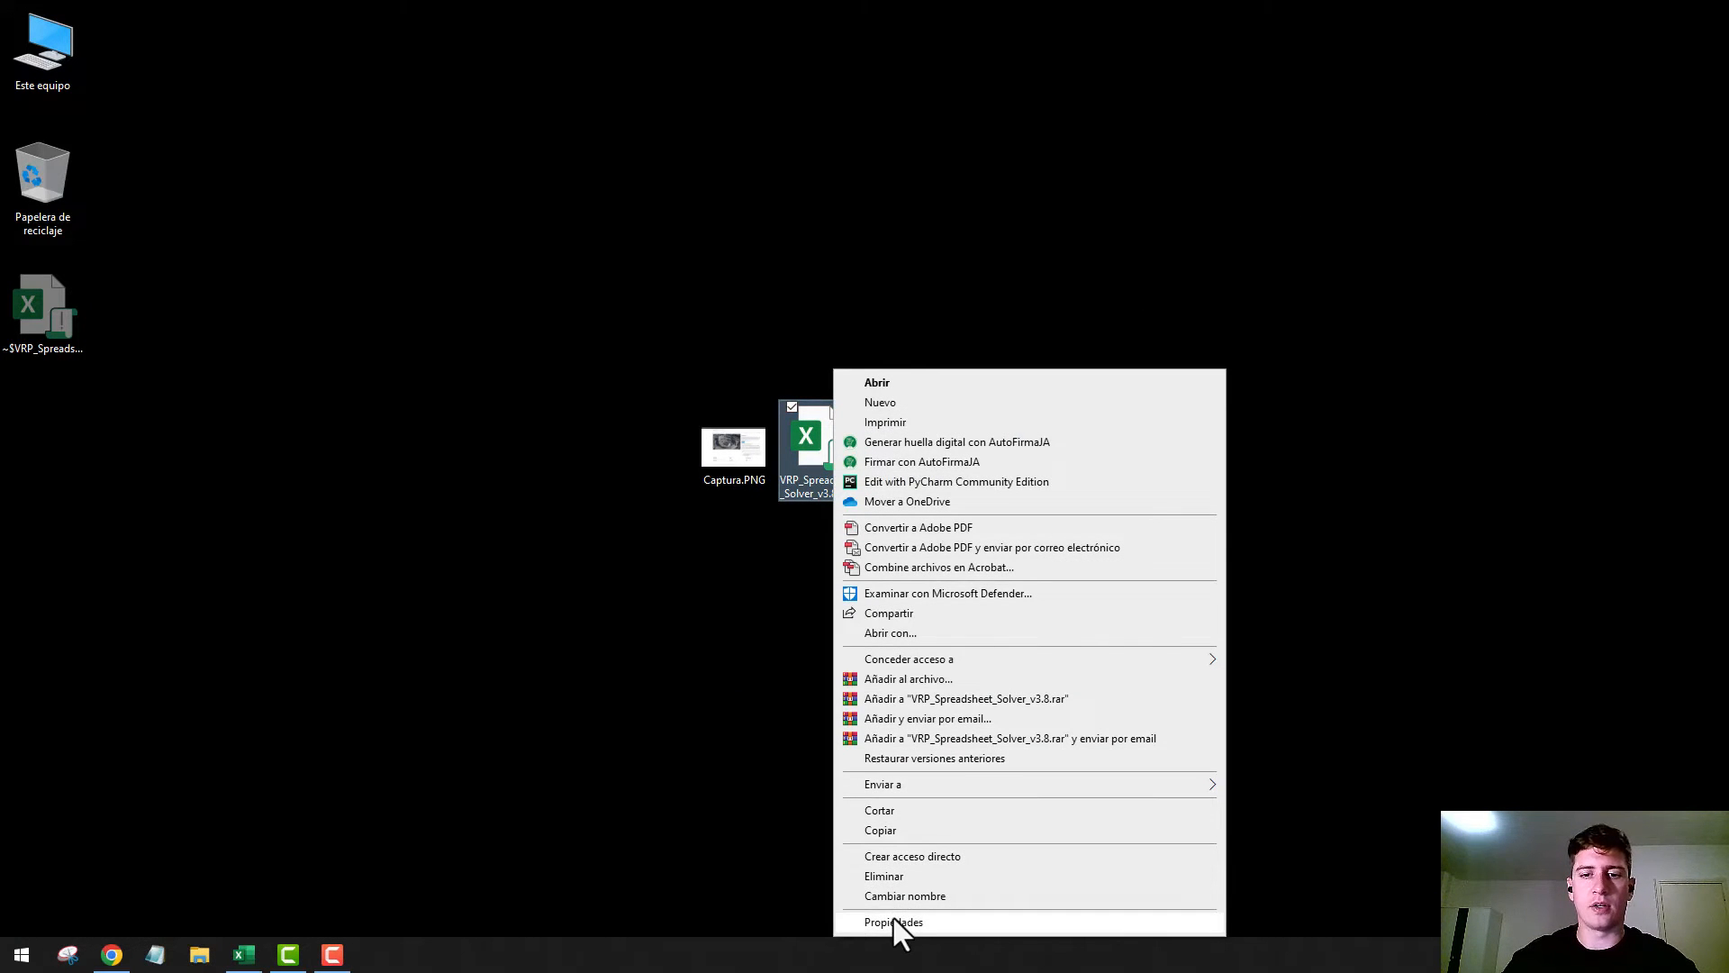
{"action": "left_click", "coordinate": [894, 920]}
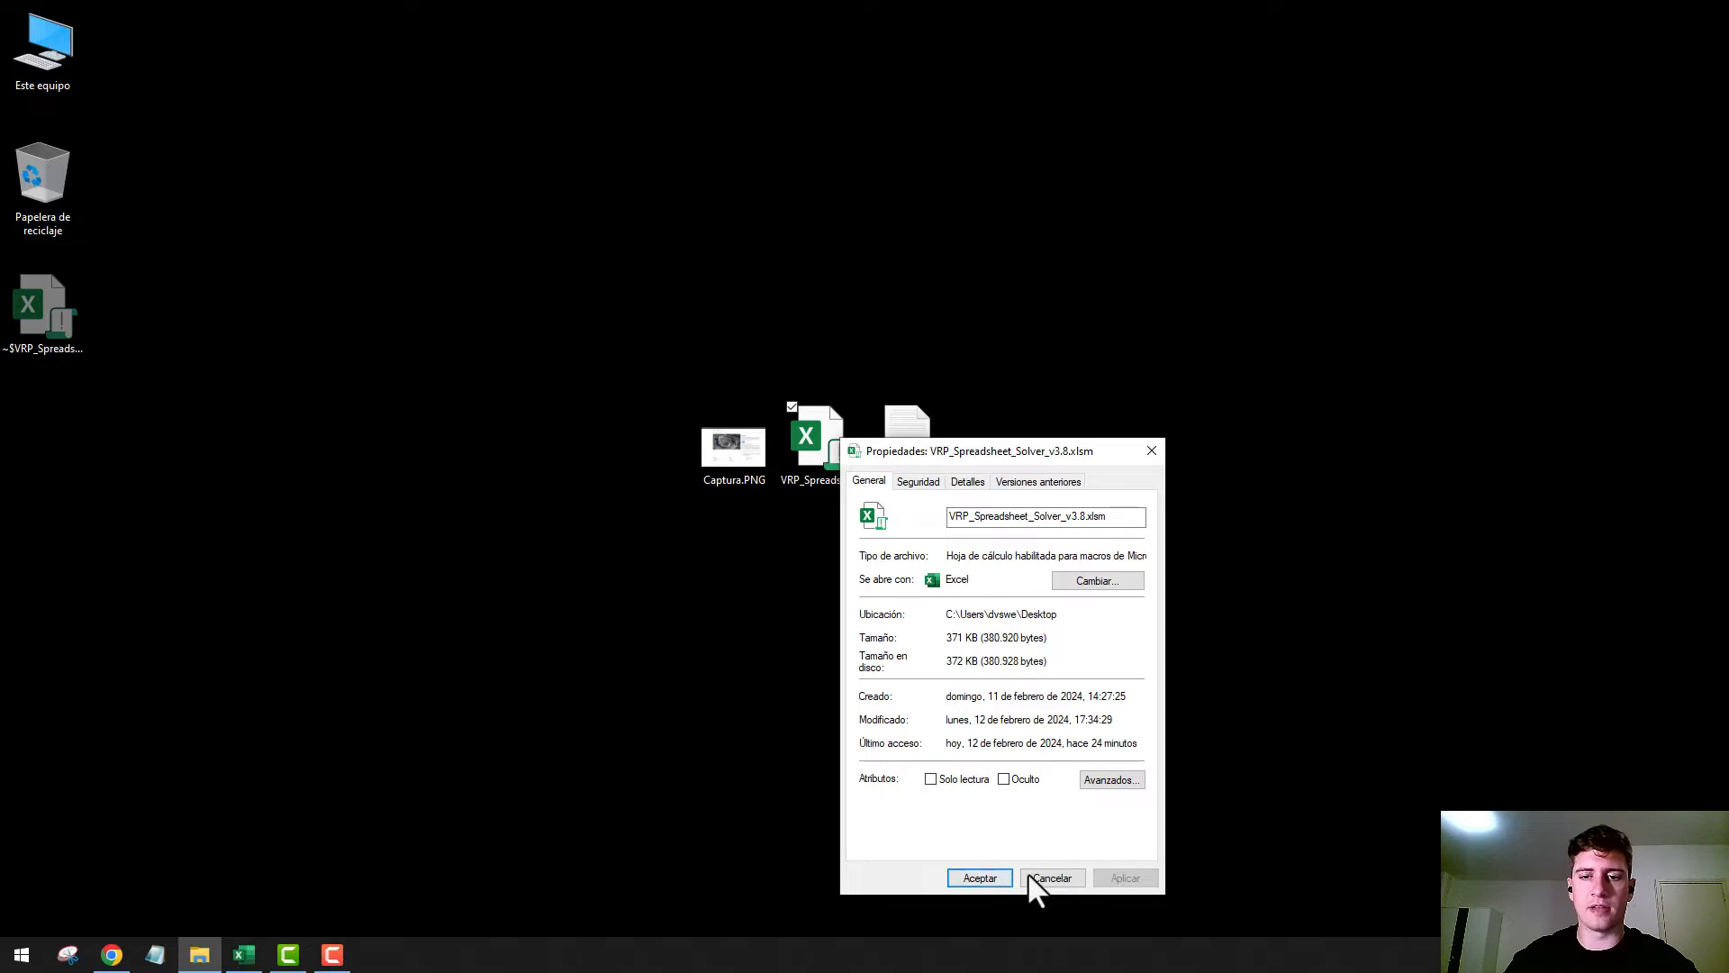
{"action": "left_click", "coordinate": [977, 878]}
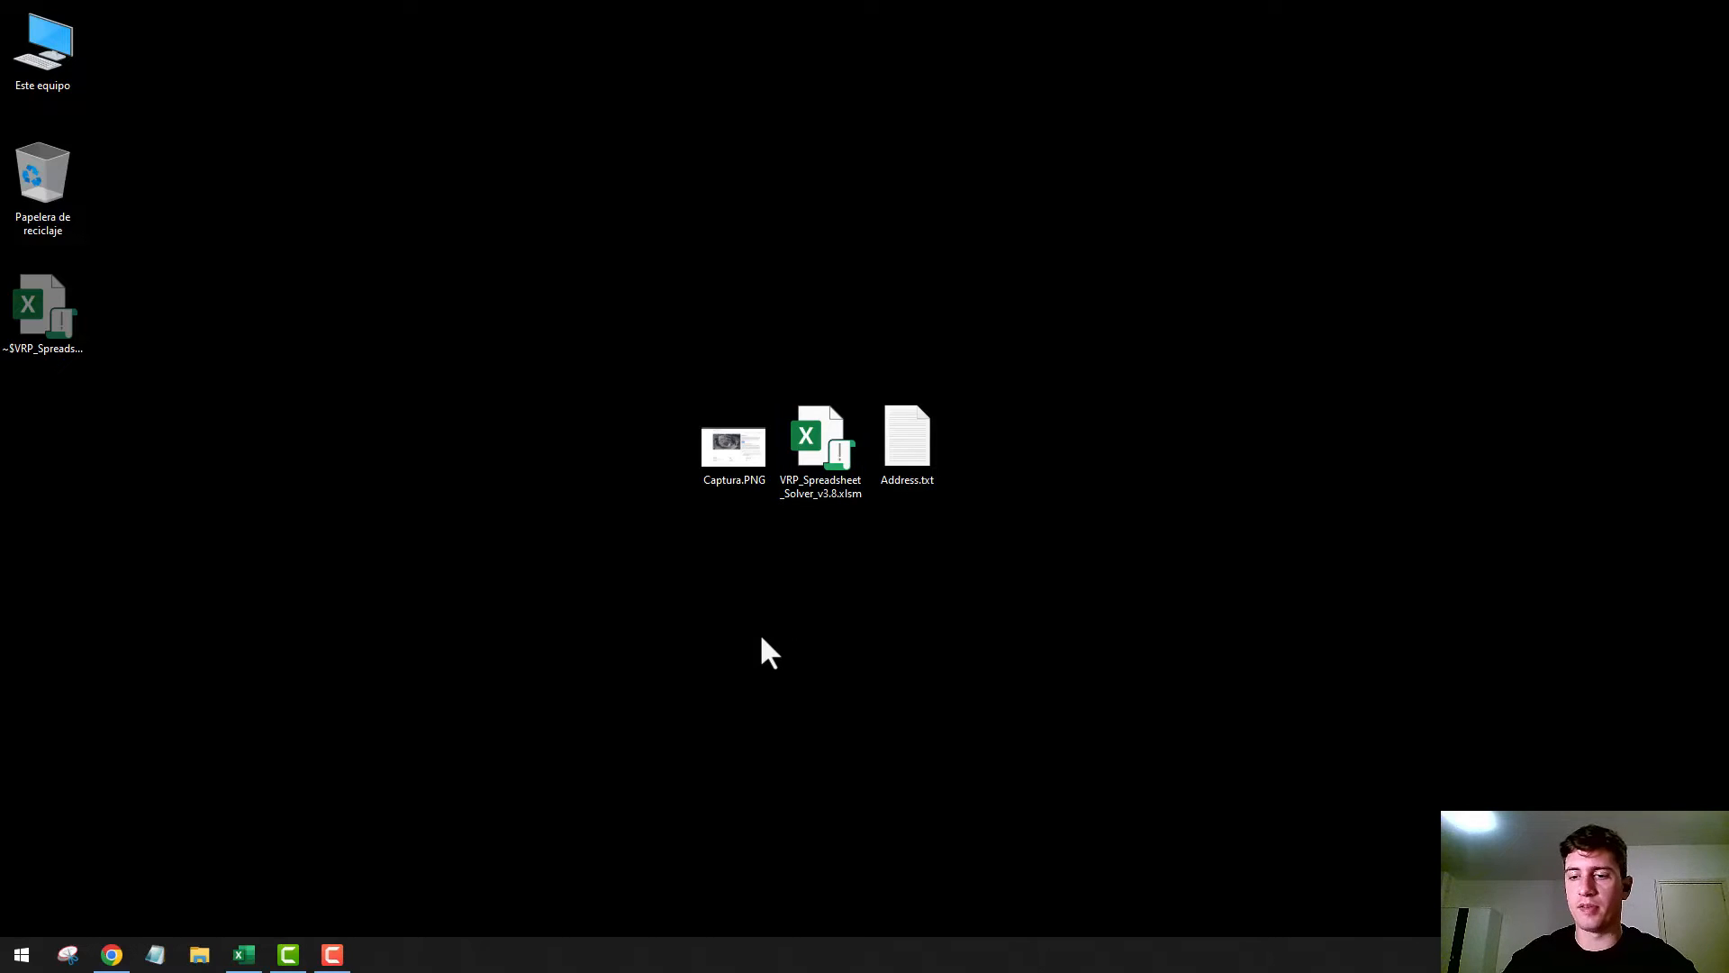
Examine the Bing Maps Key setting in the Excel solver console and the Bing Maps sign-in page in Captura.PNG
{"action": "left_click", "coordinate": [244, 953]}
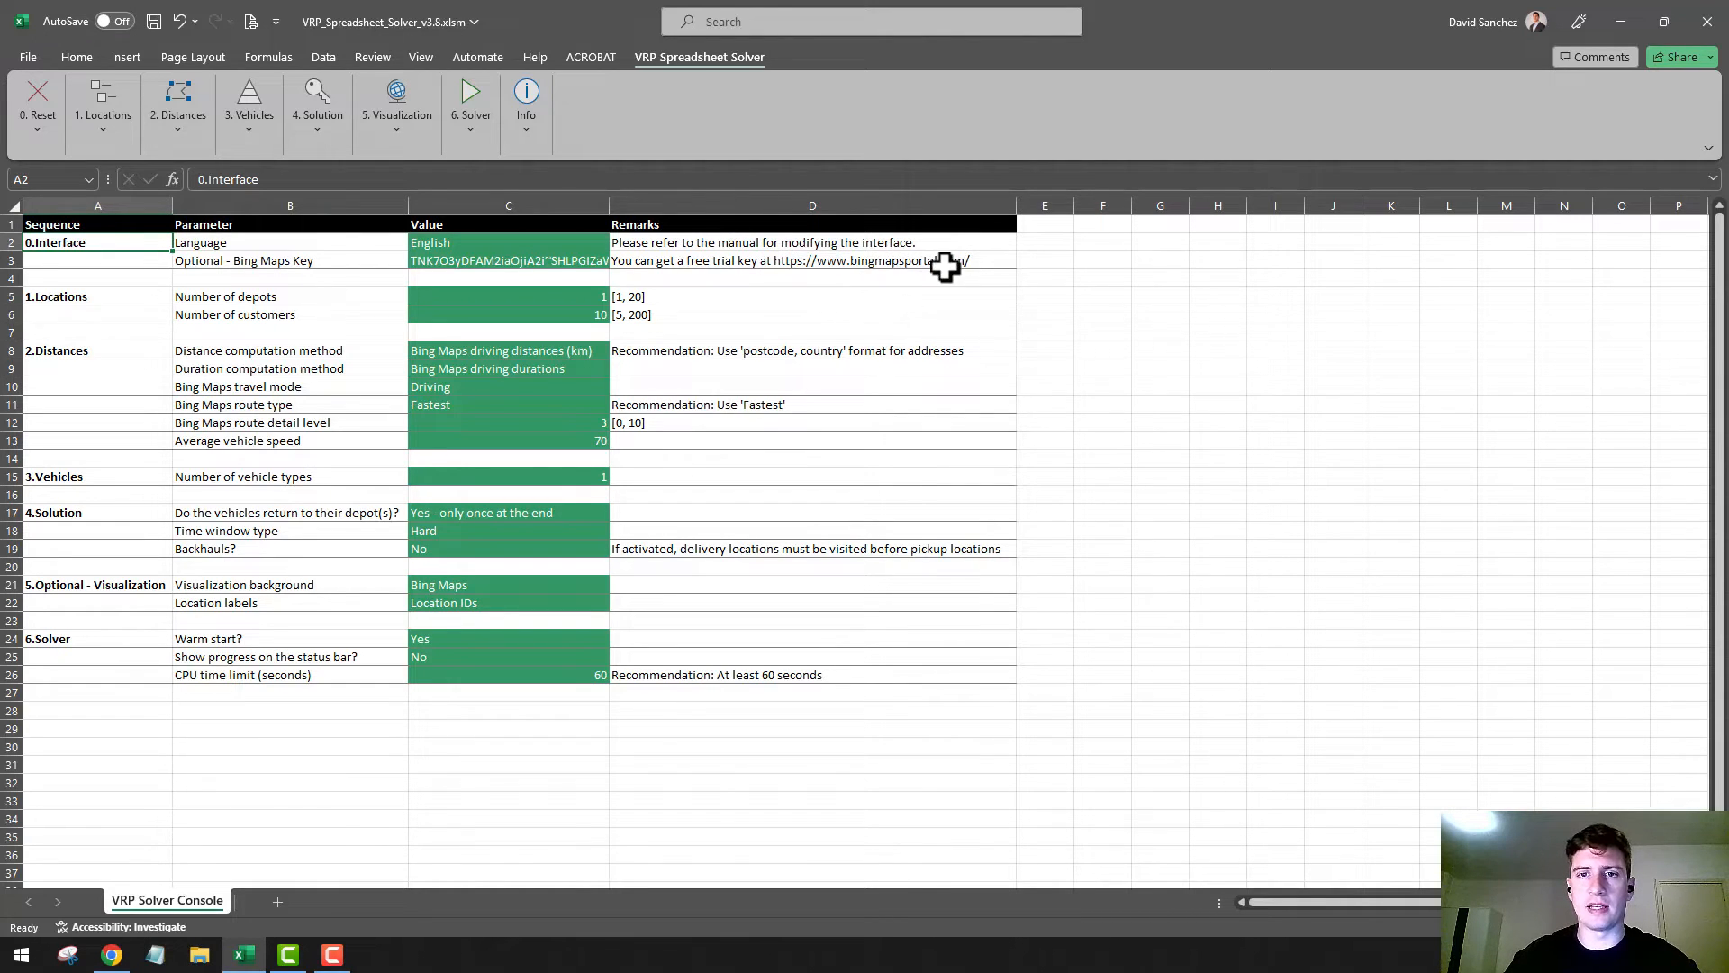
{"action": "left_click", "coordinate": [1612, 27]}
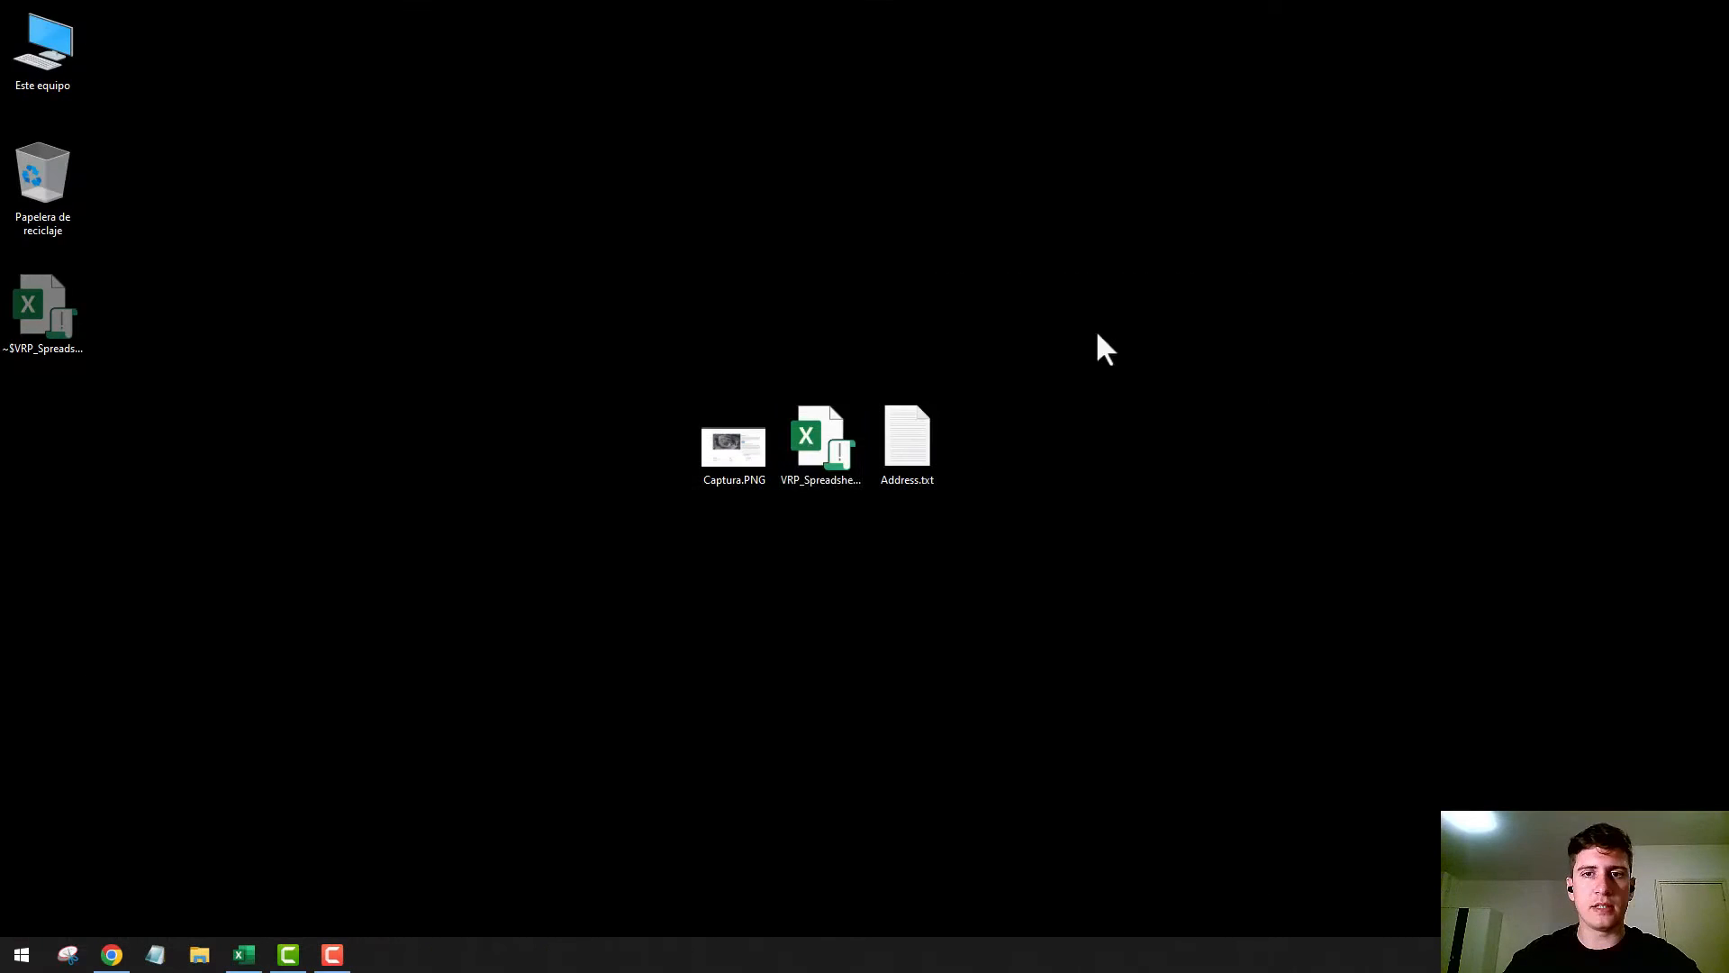
{"action": "double_click", "coordinate": [743, 451]}
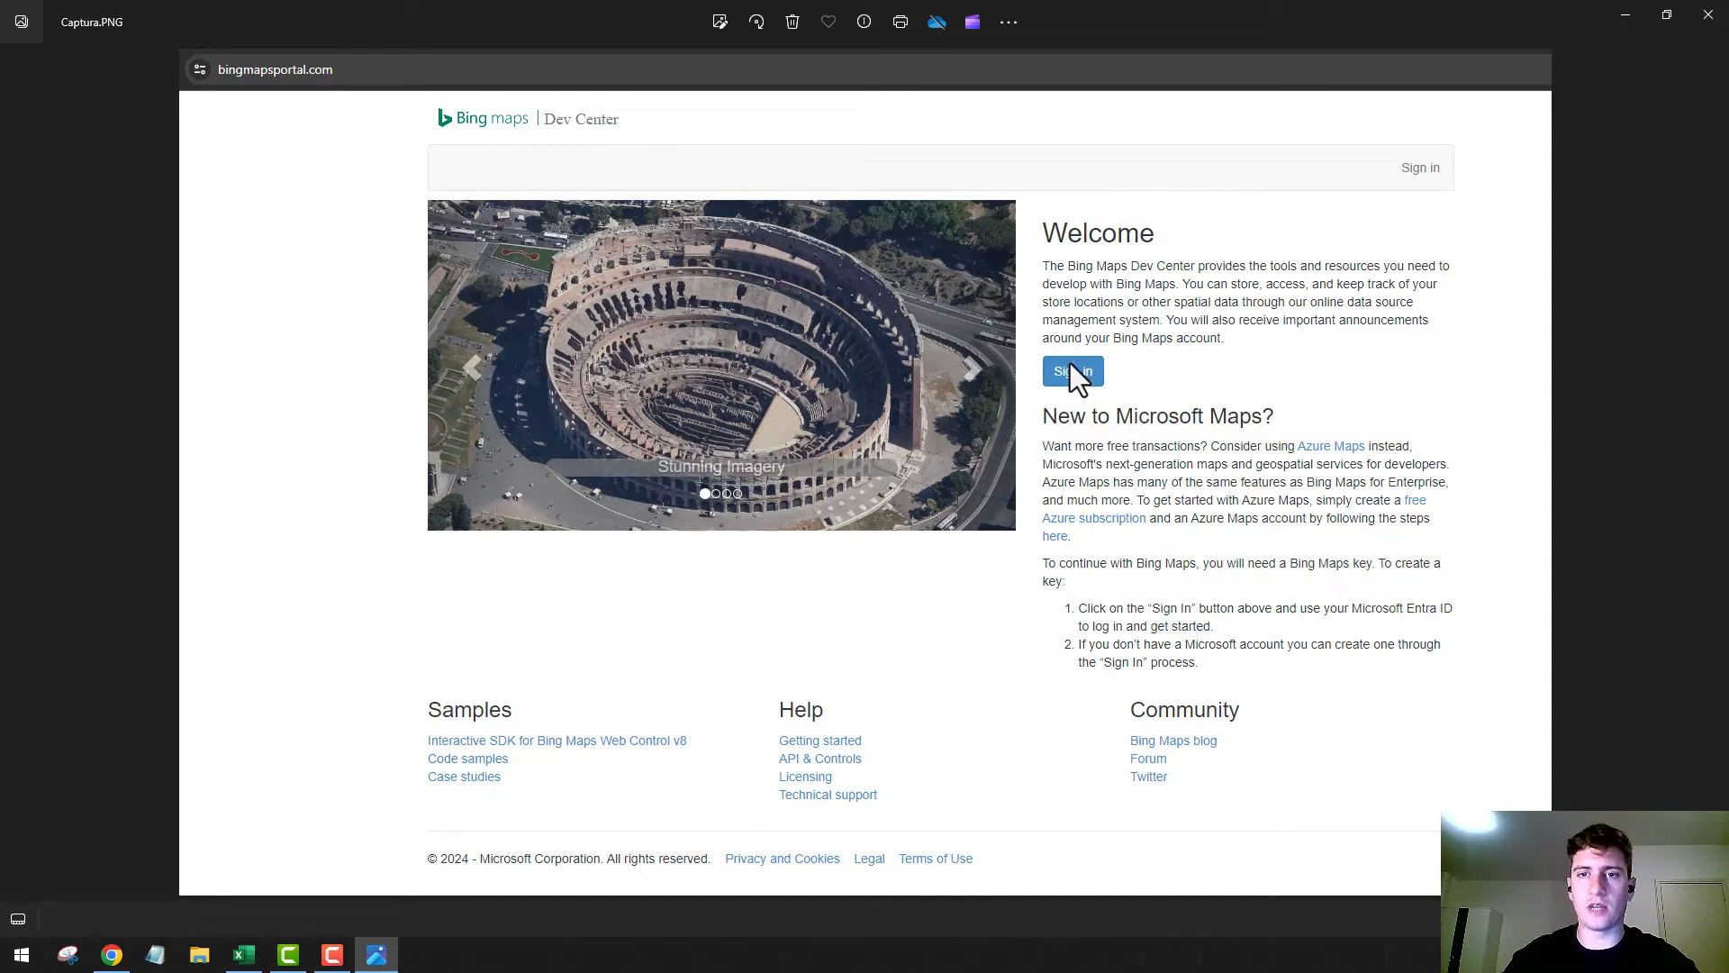
{"action": "left_click", "coordinate": [1707, 15]}
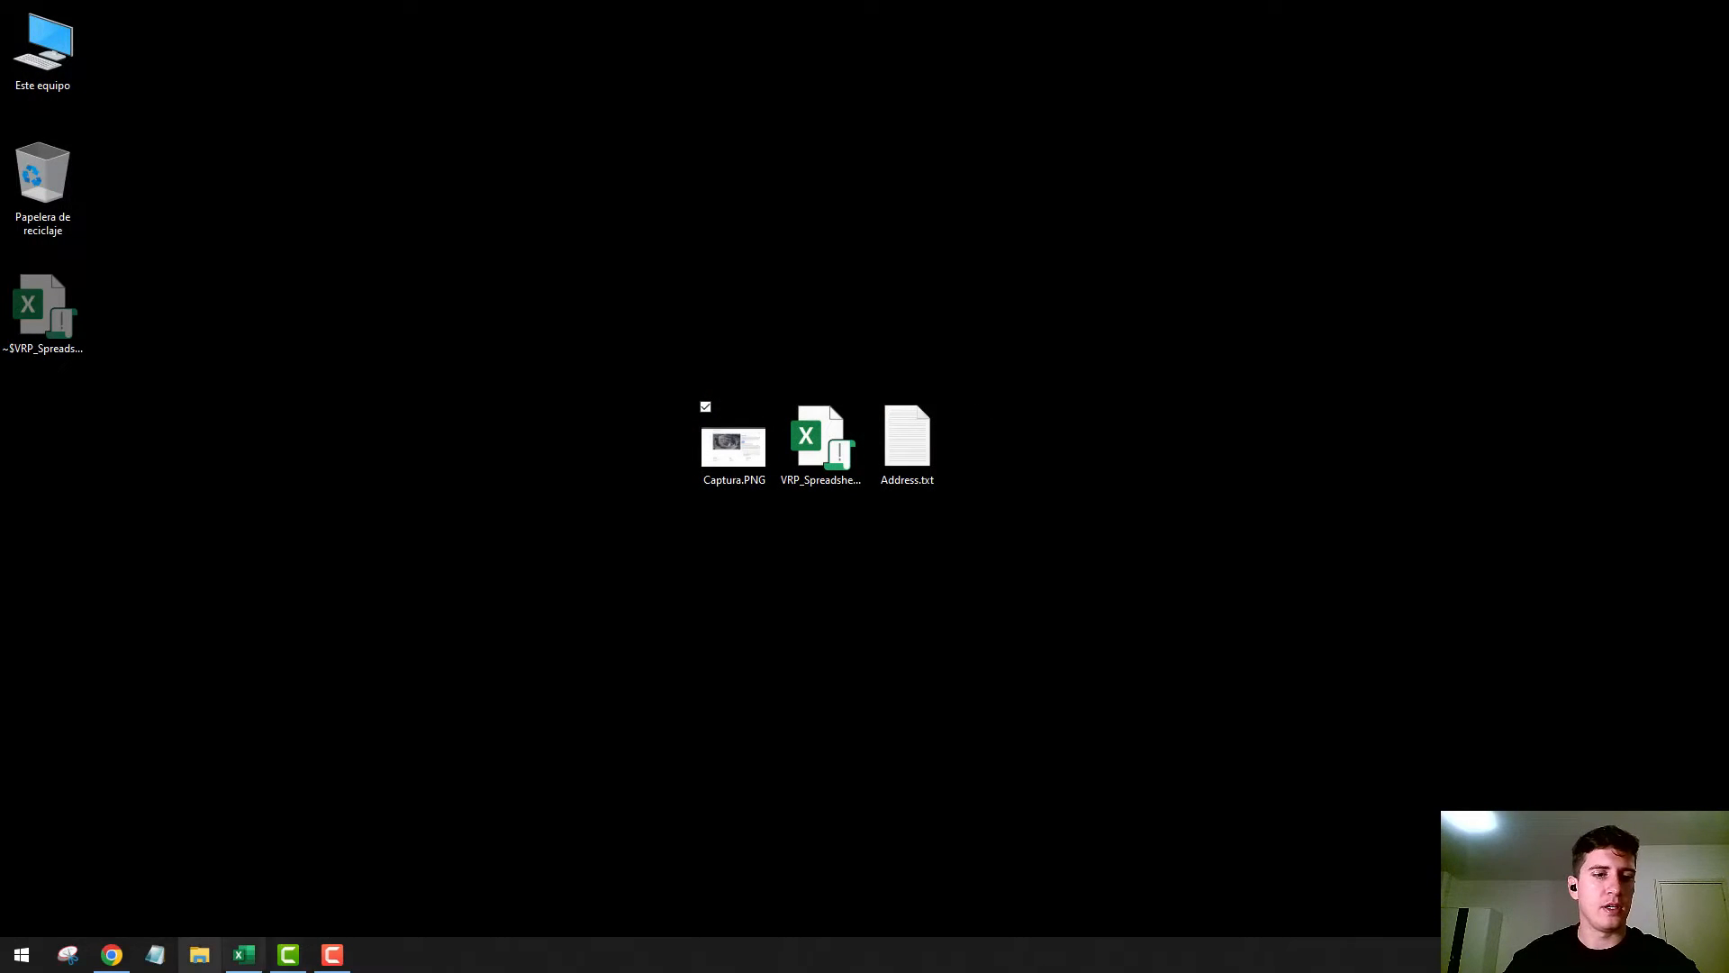
In Chrome, open the account's keys in the Bing Maps Dev Center and copy the key of the Hoja application
{"action": "left_click", "coordinate": [113, 956]}
{"action": "left_click", "coordinate": [387, 18]}
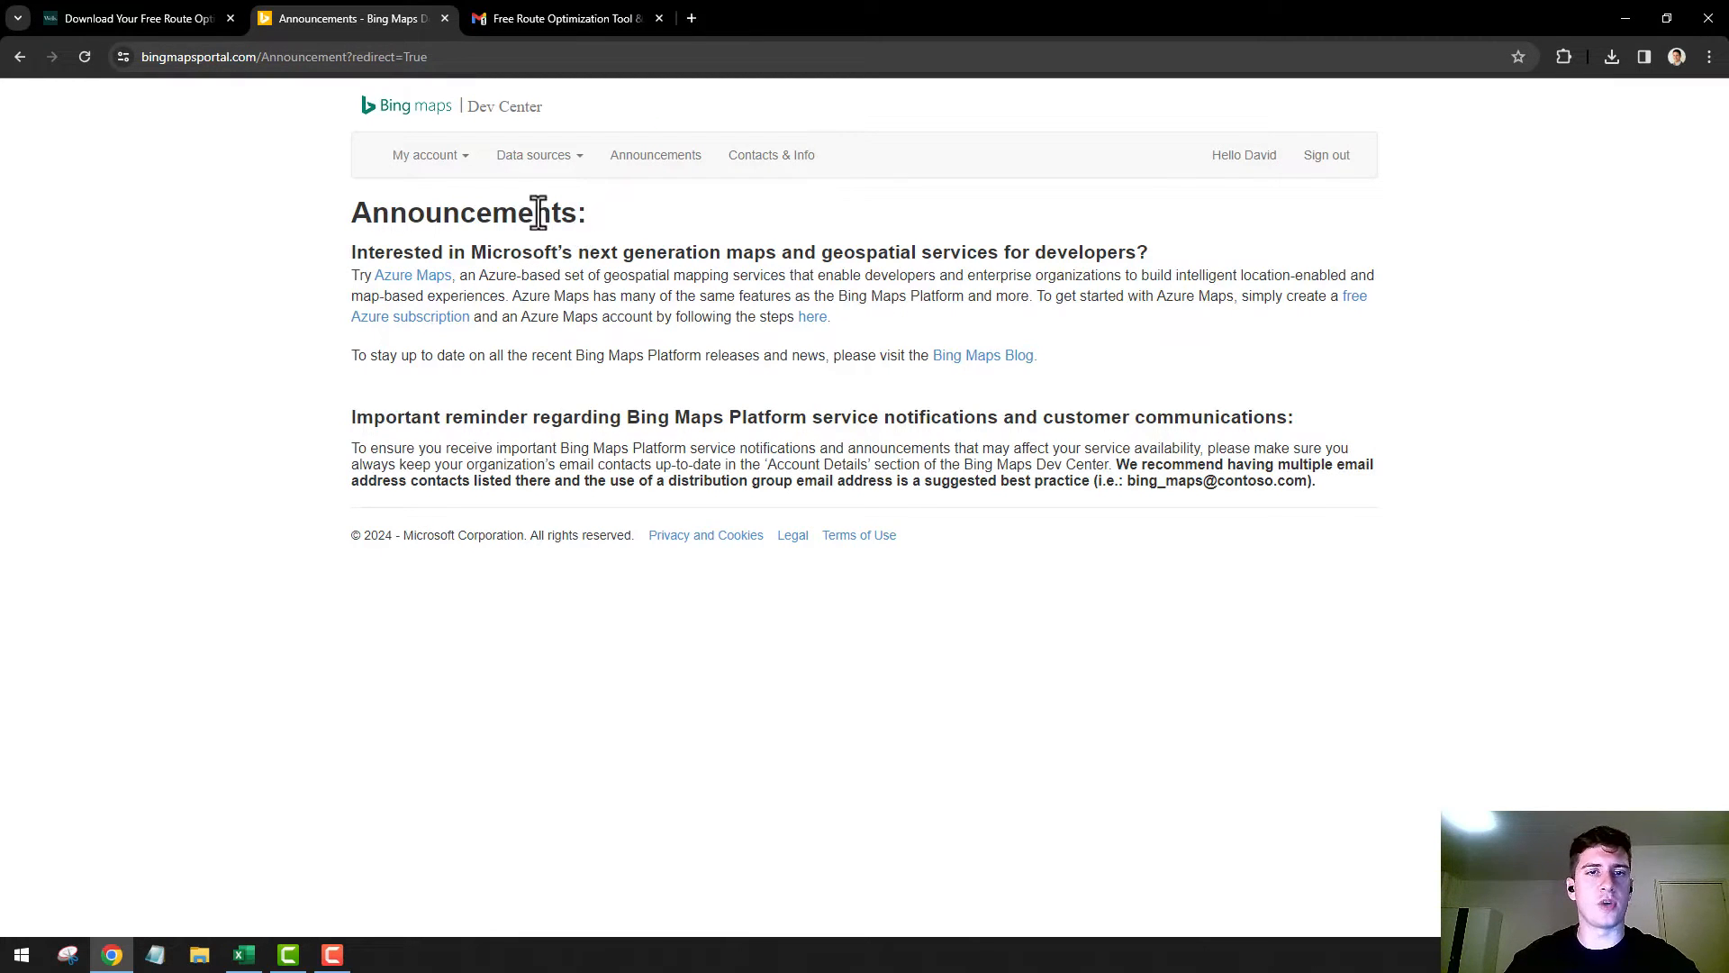
{"action": "left_click", "coordinate": [456, 161]}
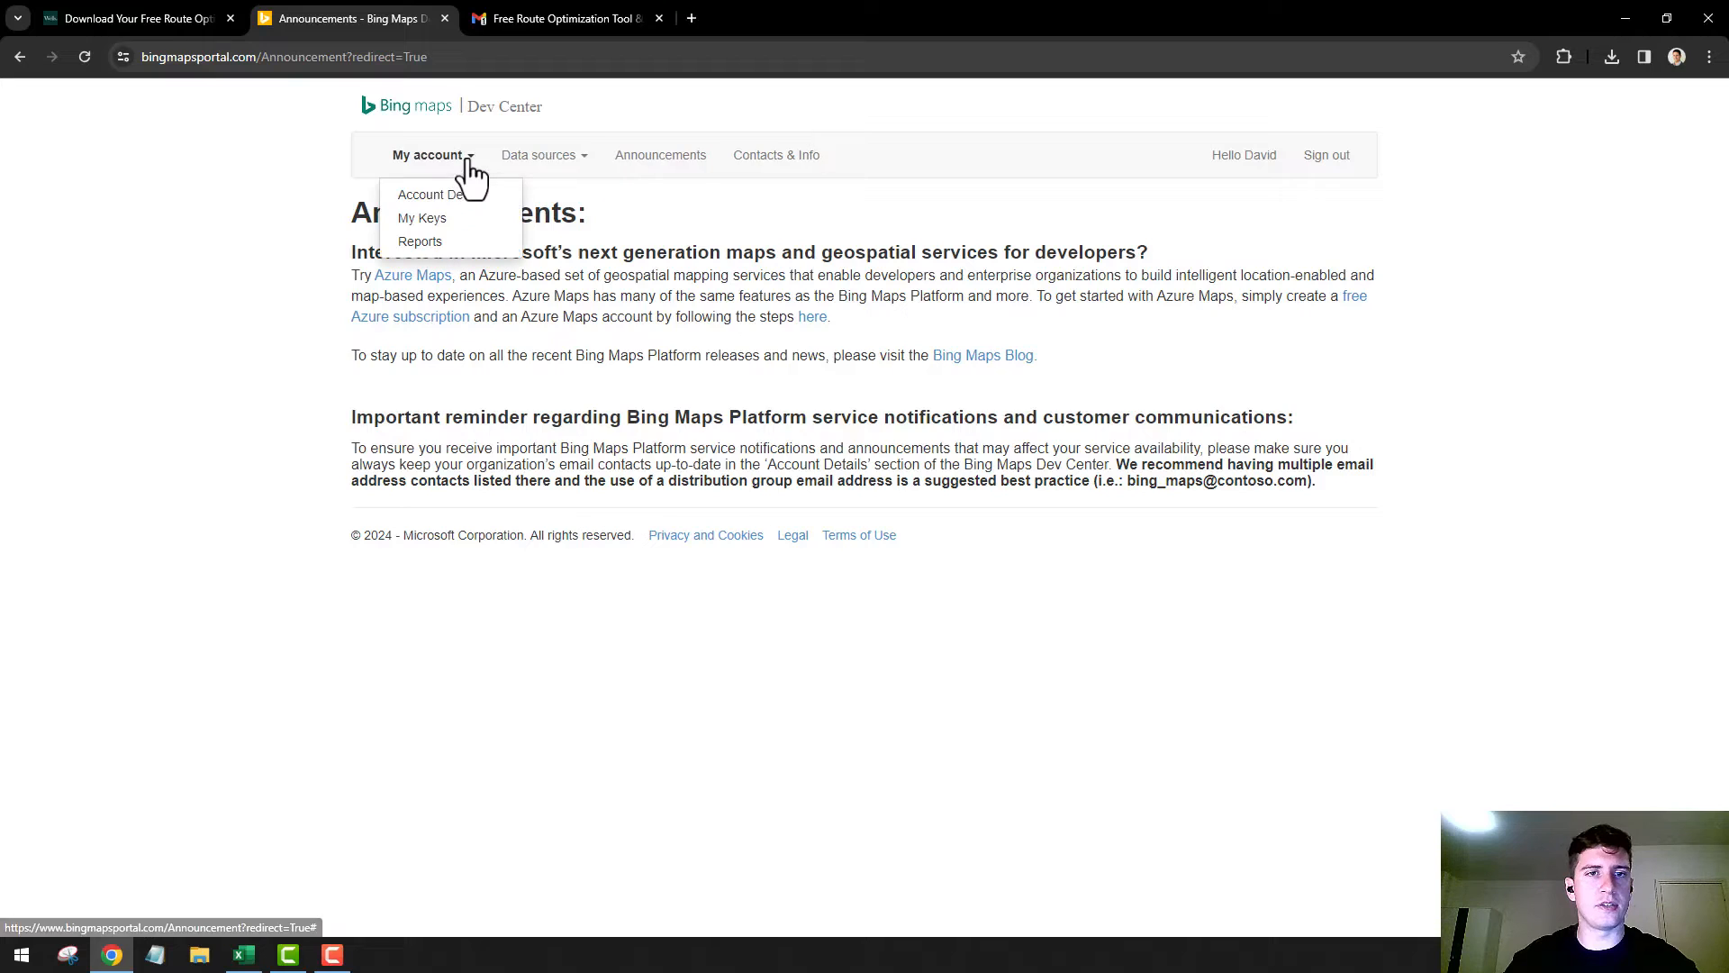
{"action": "left_click", "coordinate": [441, 225]}
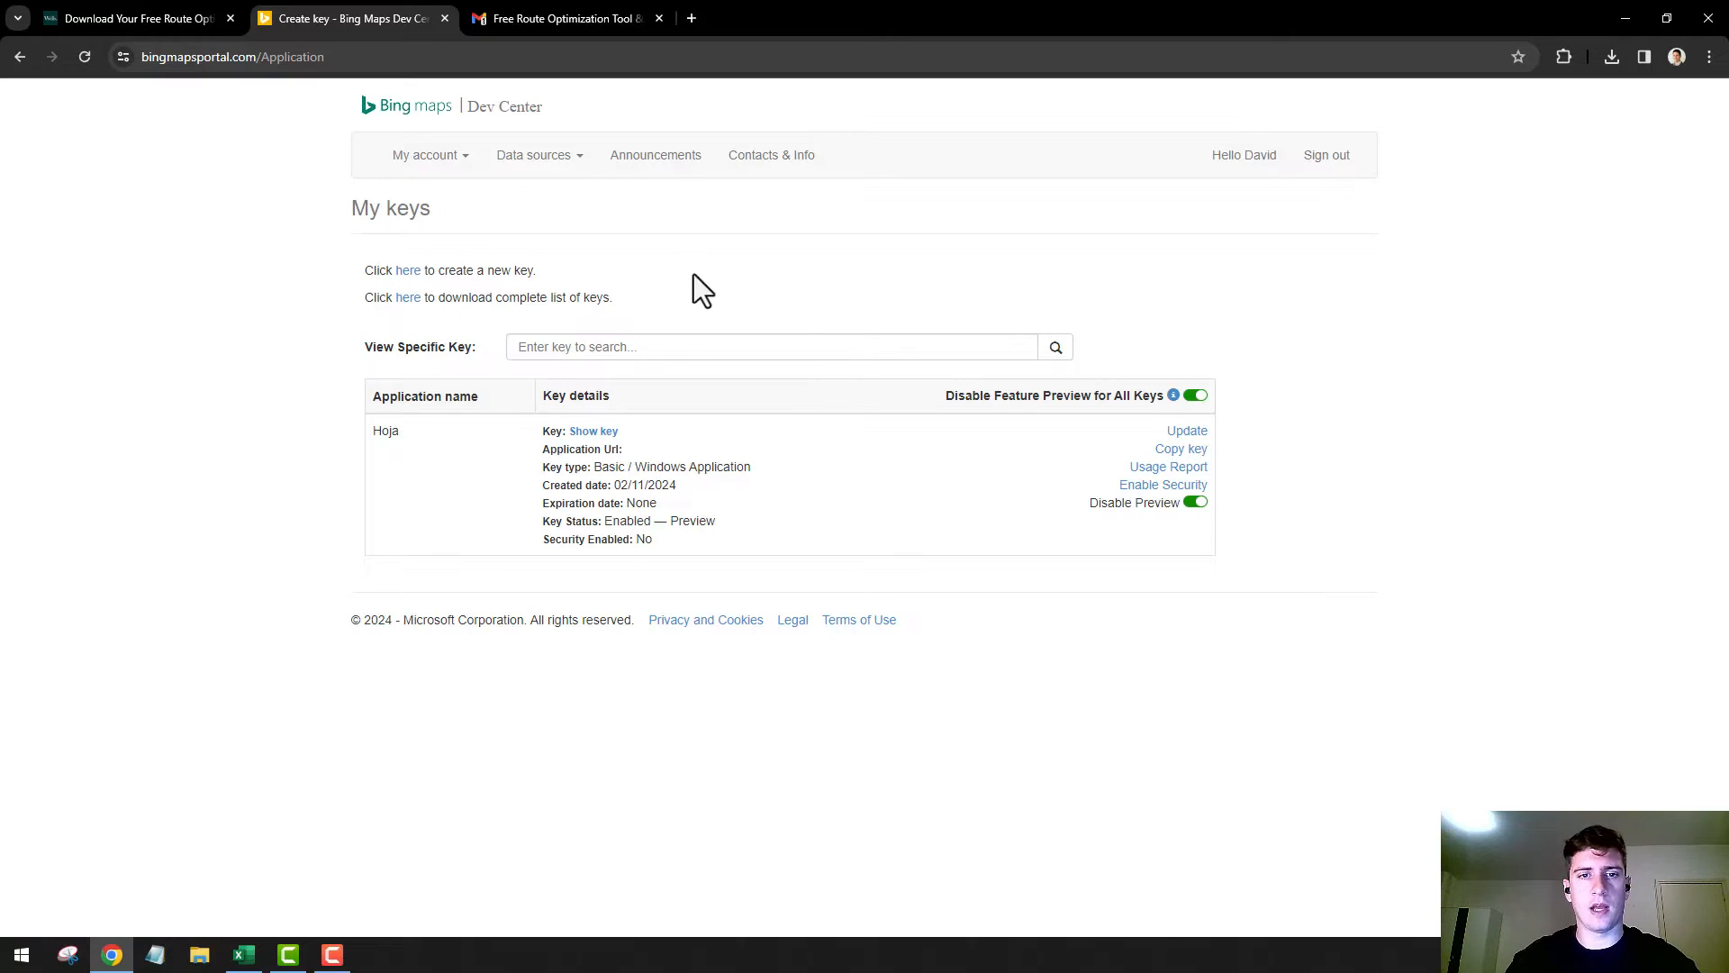
{"action": "left_click", "coordinate": [1197, 453]}
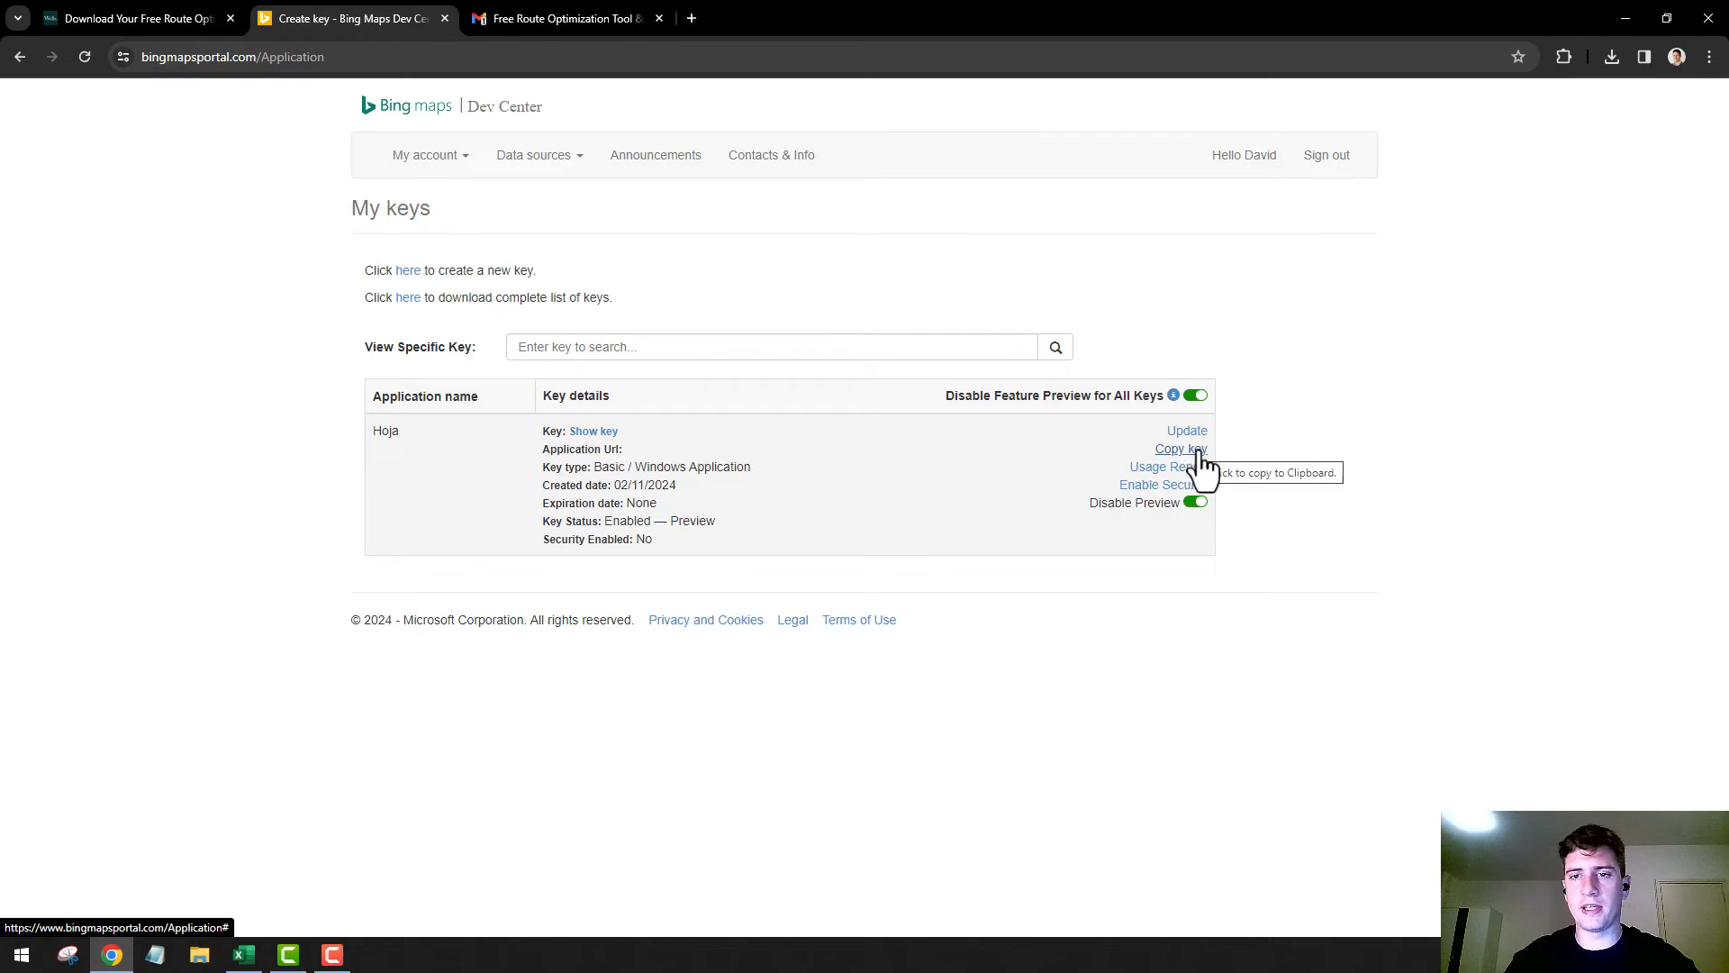
In the Excel solver console, set the number of customers to 20
{"action": "left_click", "coordinate": [250, 966]}
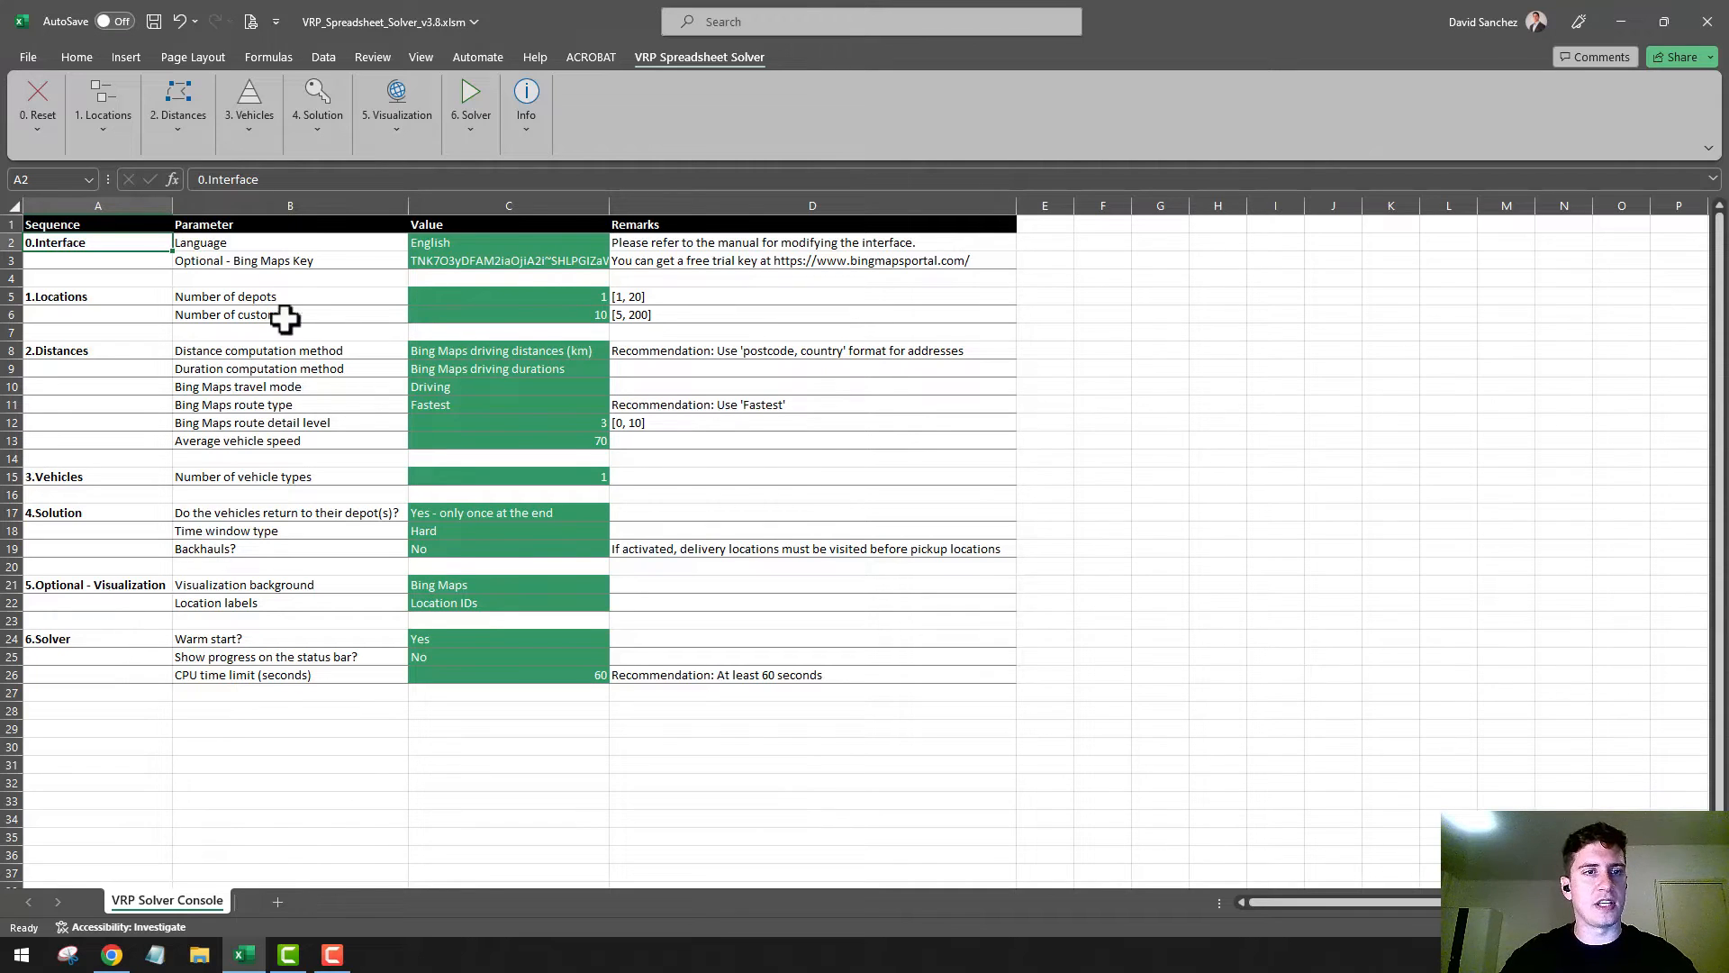
{"action": "left_click", "coordinate": [493, 314]}
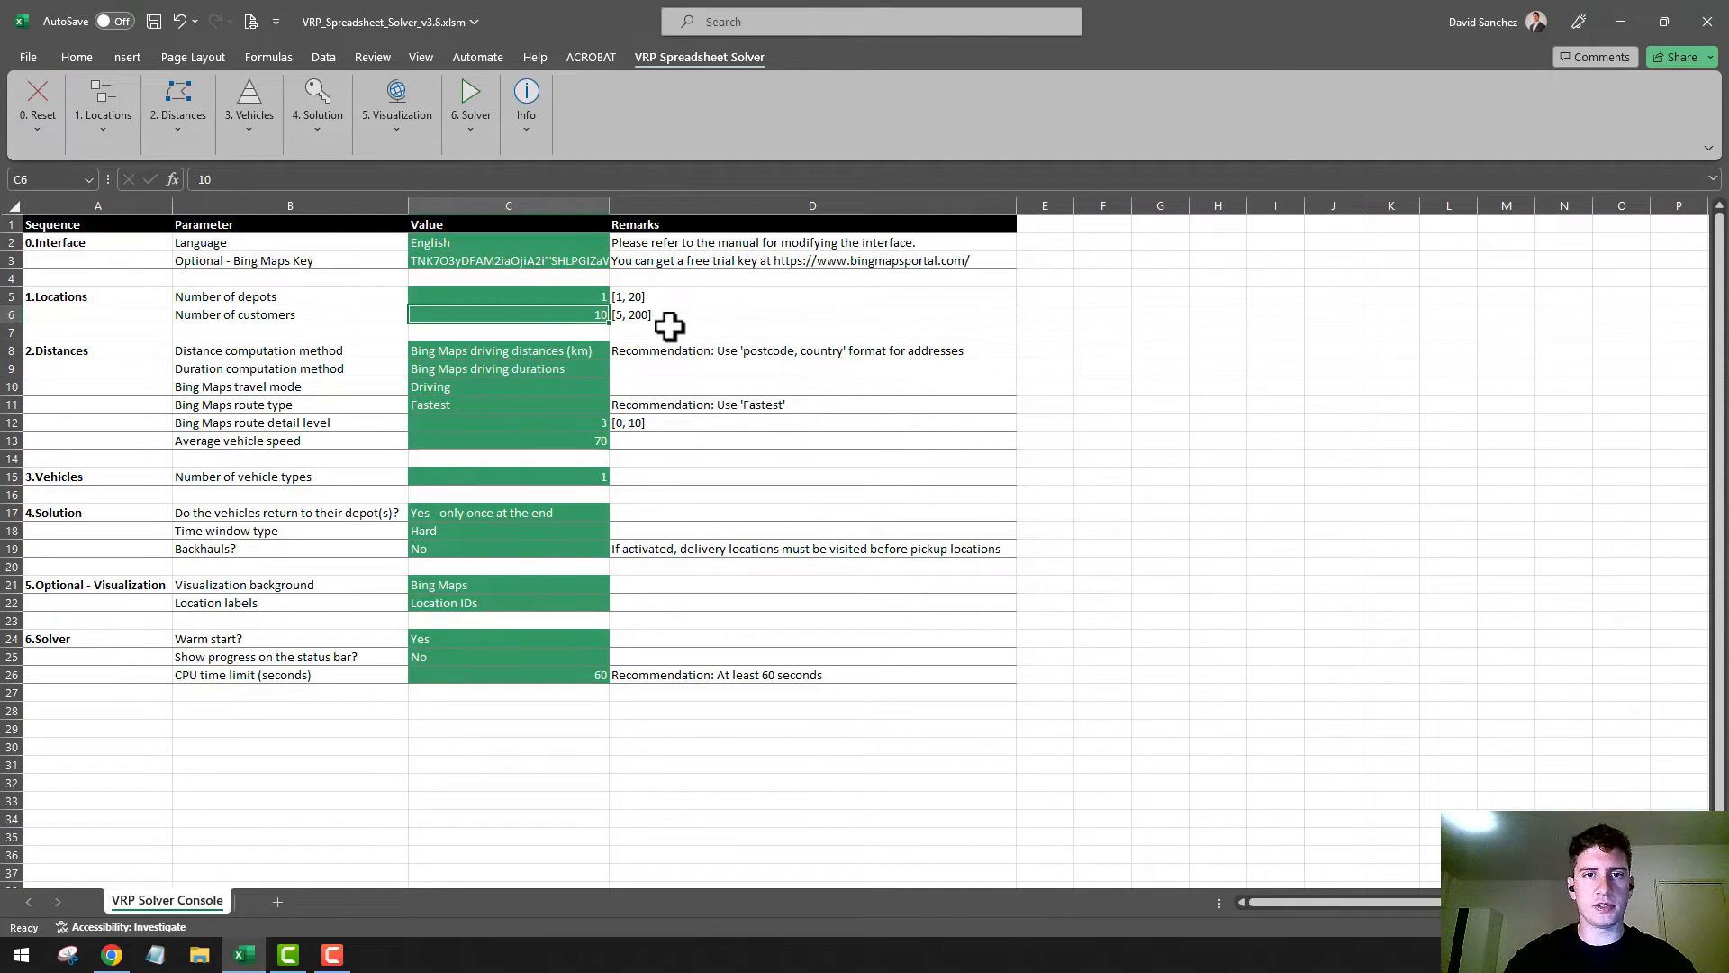
{"action": "type", "text": "20"}
{"action": "key", "text": "Return"}
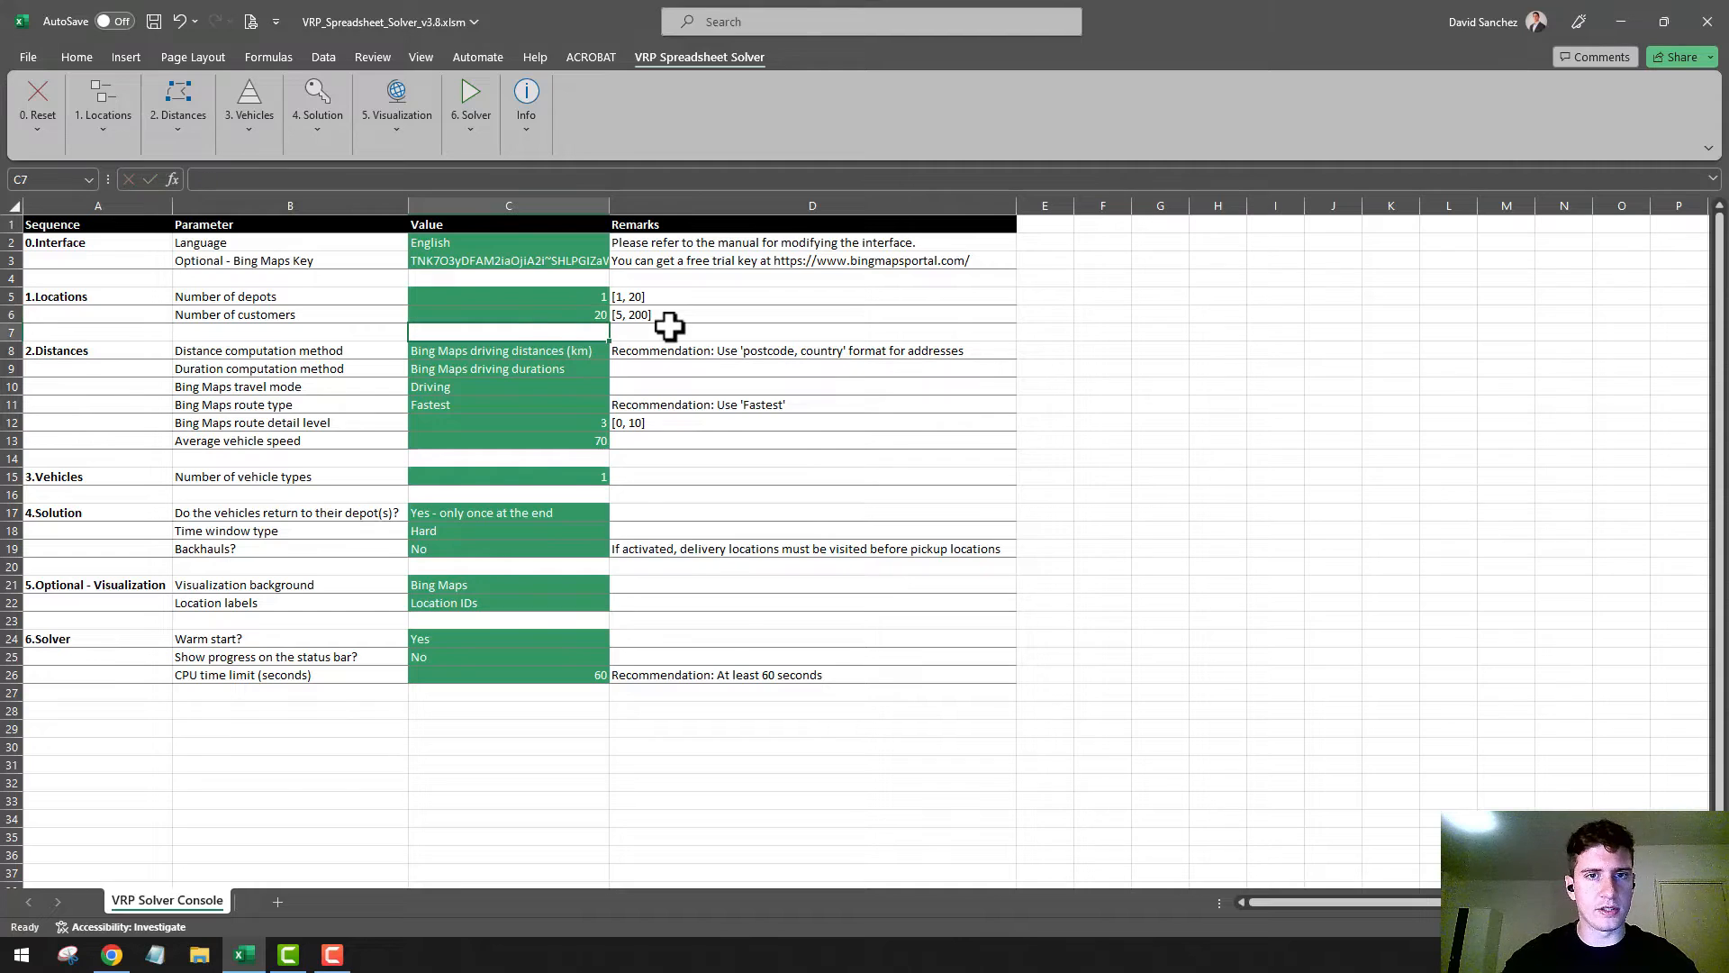
{"action": "left_click", "coordinate": [120, 243]}
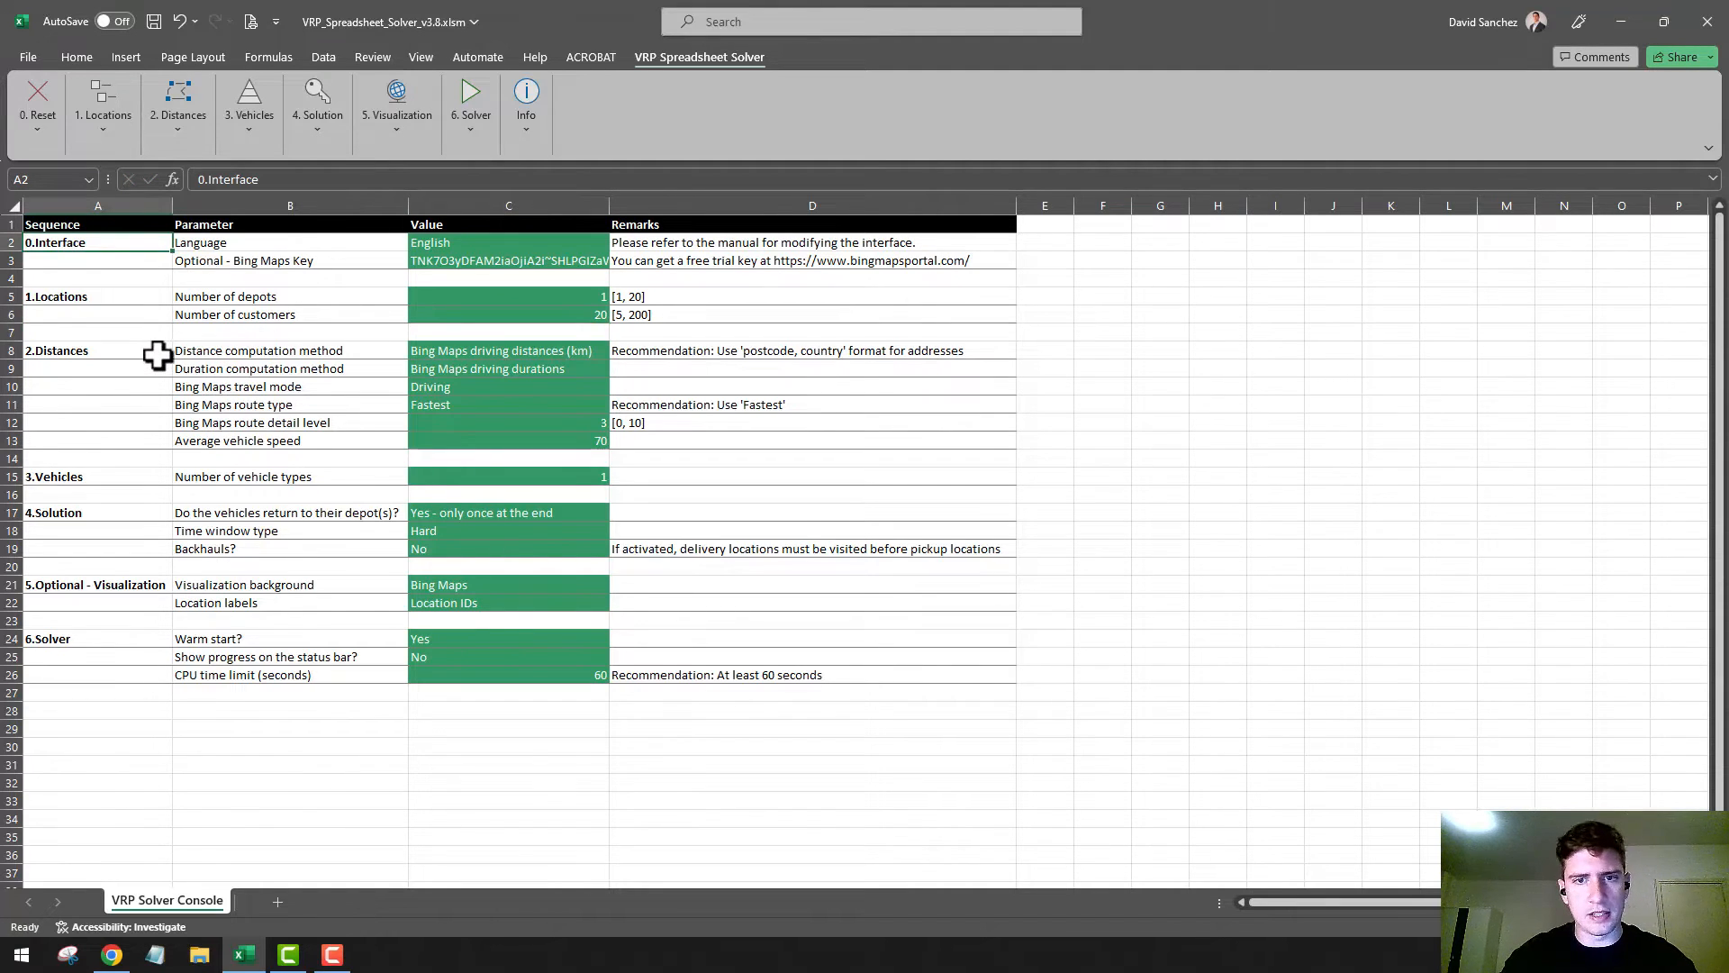
Generate the 1.Locations worksheet with the solver's Setup Locations Worksheet command
{"action": "scroll", "coordinate": [154, 353], "scroll_direction": "up", "scroll_amount": 1, "text": "ctrl"}
{"action": "scroll", "coordinate": [158, 355], "scroll_direction": "up", "scroll_amount": 1, "text": "ctrl"}
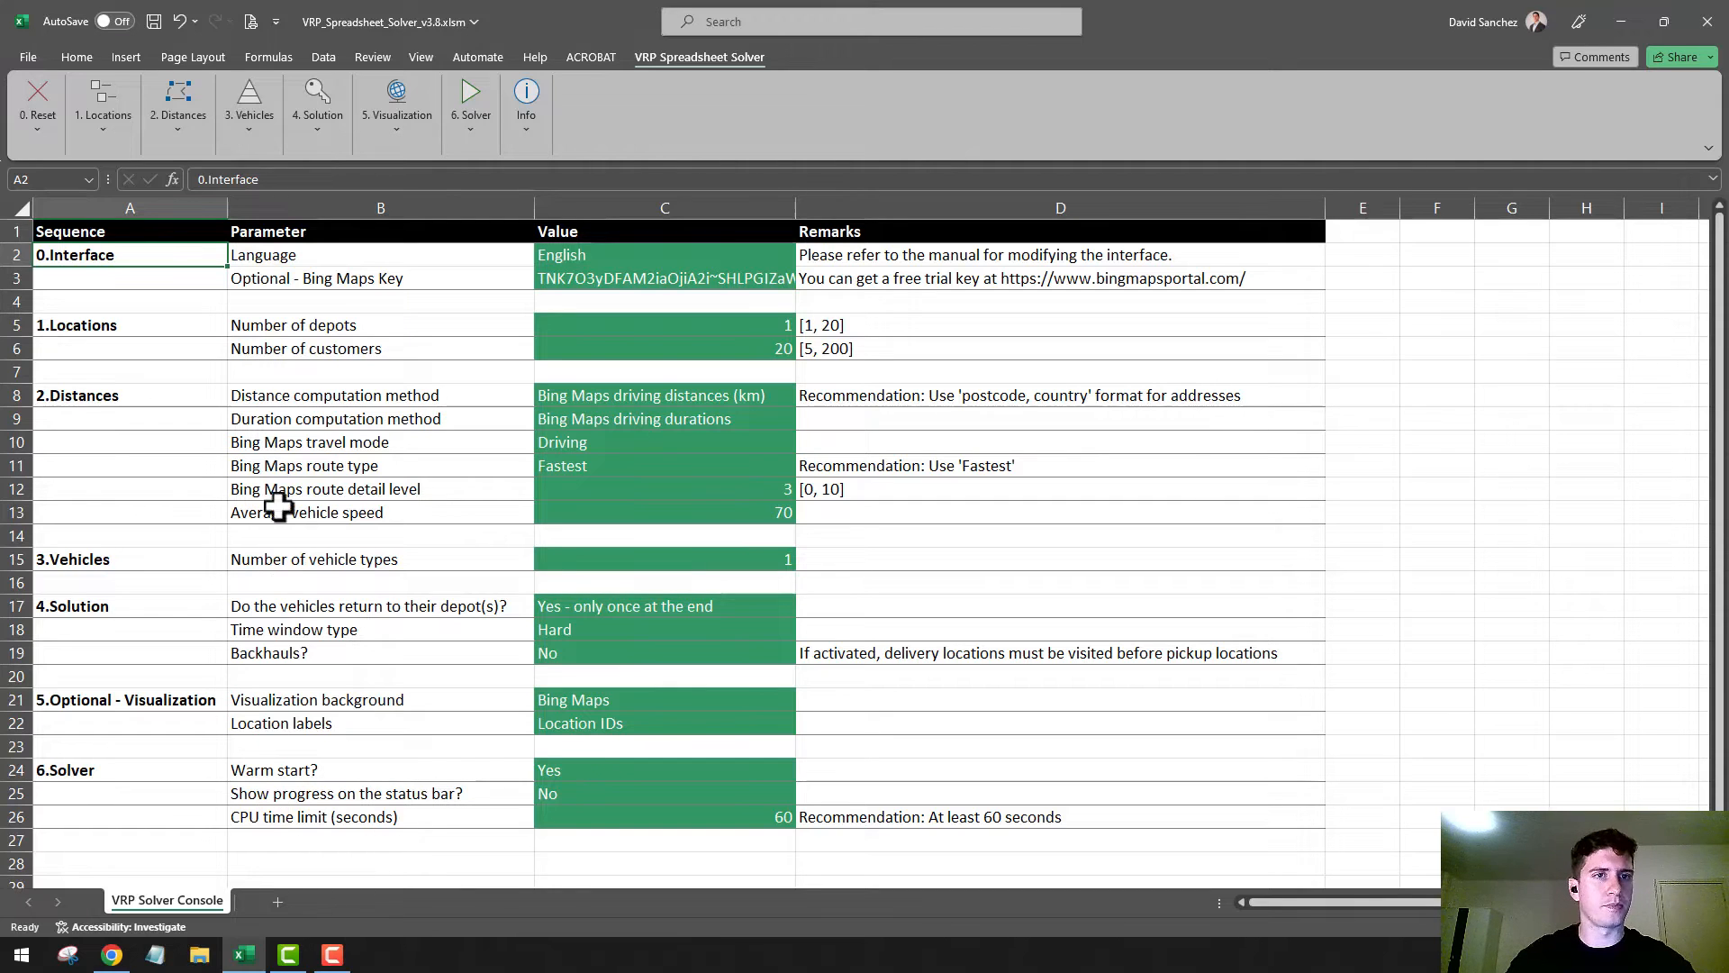
{"action": "left_click", "coordinate": [112, 117]}
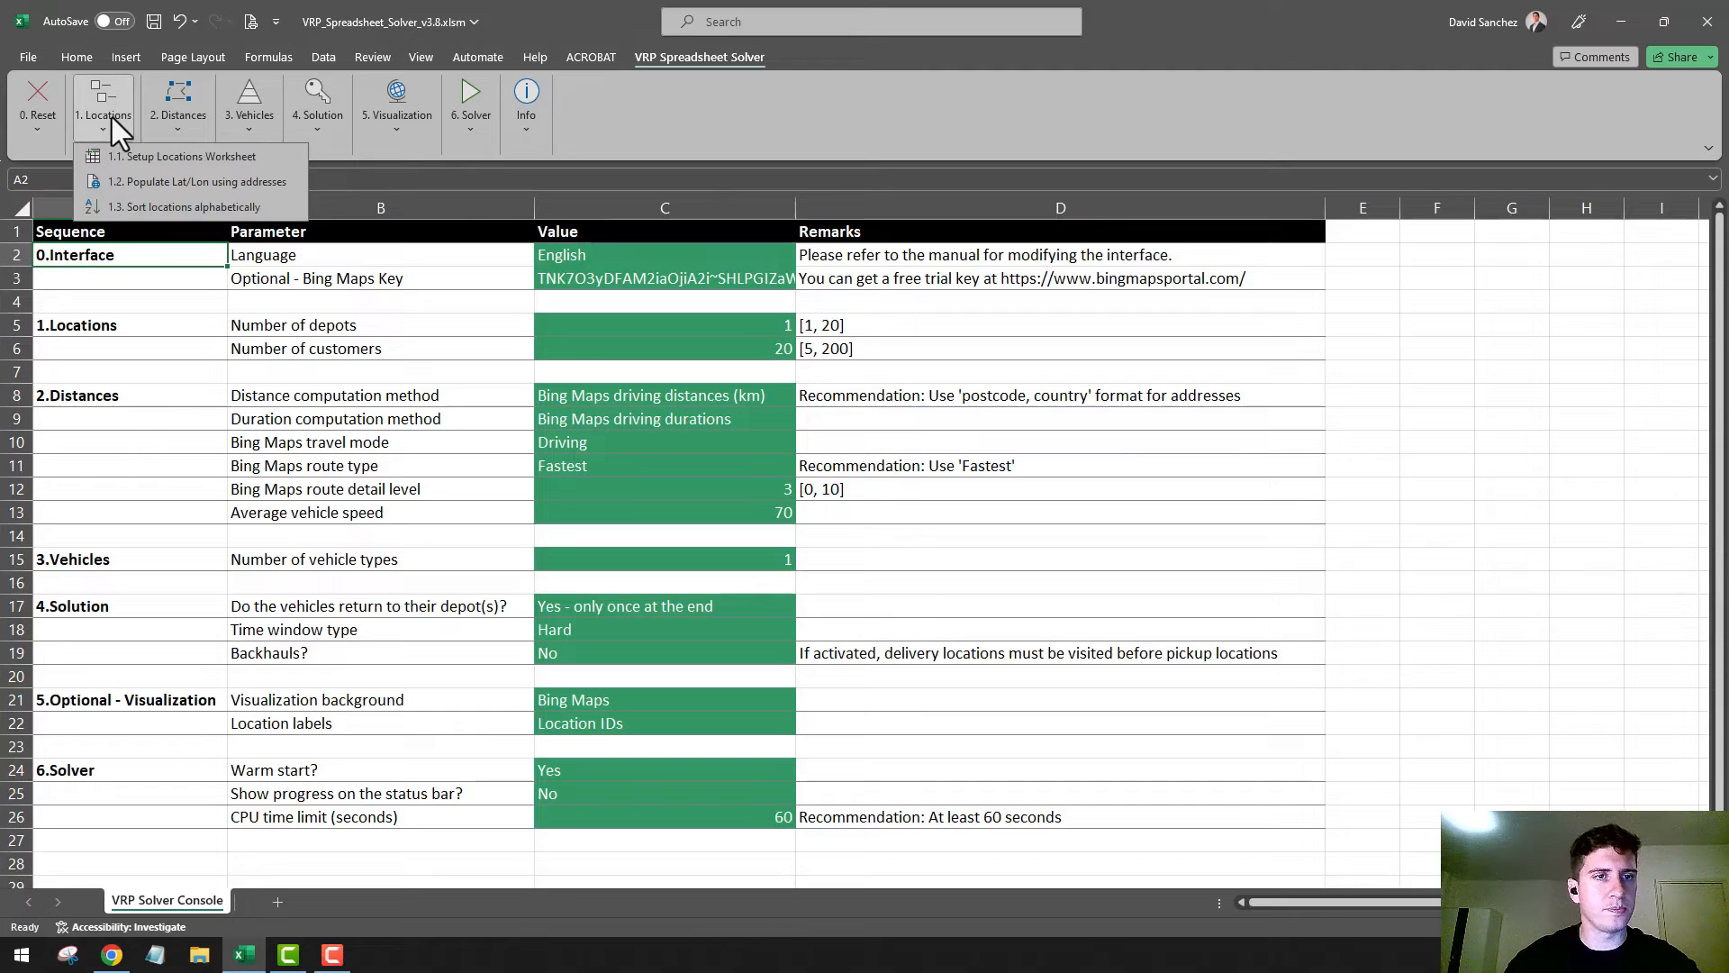
{"action": "left_click", "coordinate": [198, 157]}
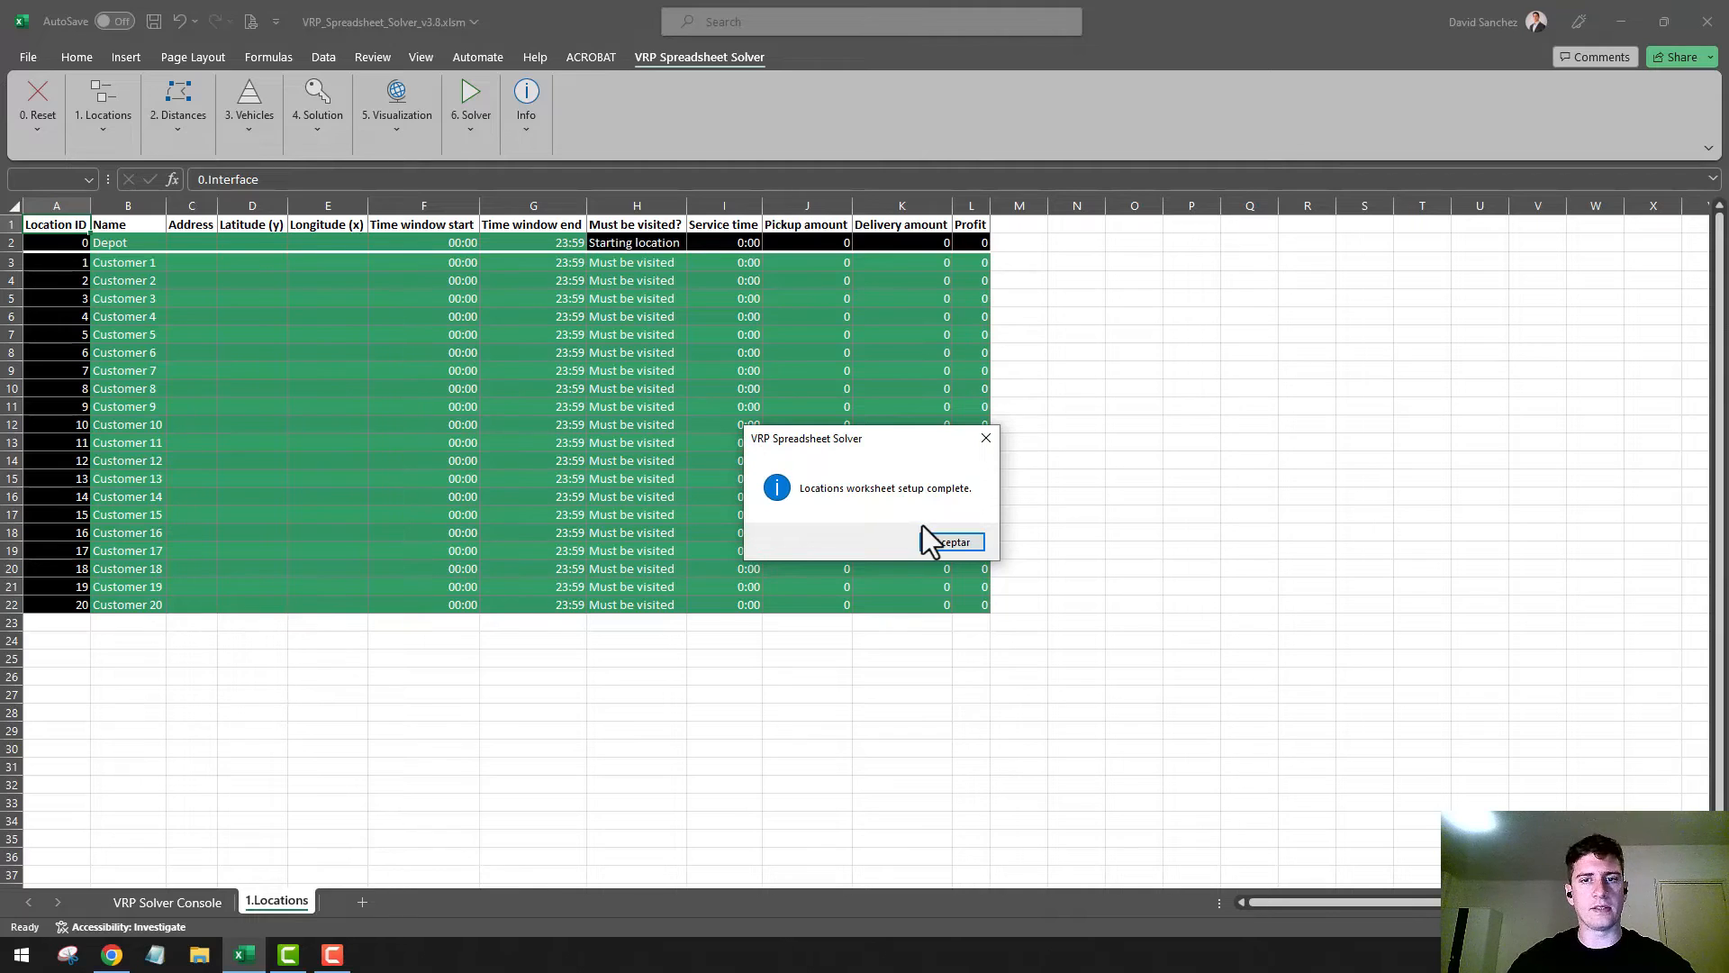
{"action": "left_click", "coordinate": [950, 543]}
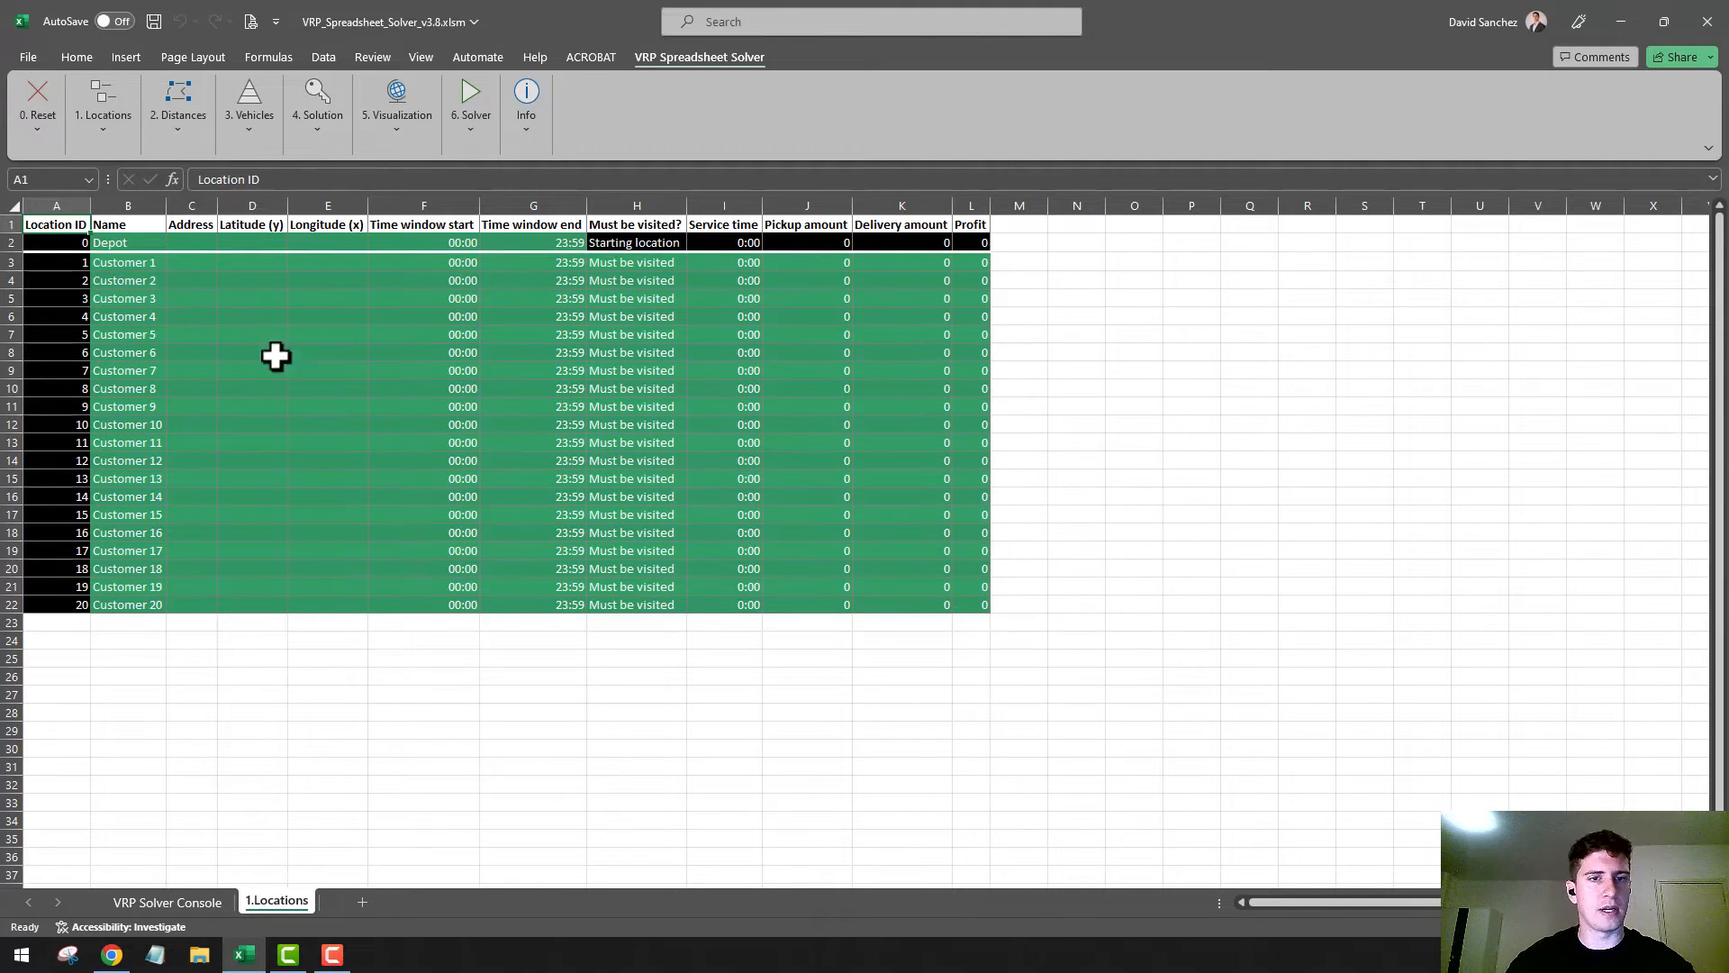
{"action": "scroll", "coordinate": [105, 282], "scroll_direction": "up", "scroll_amount": 2}
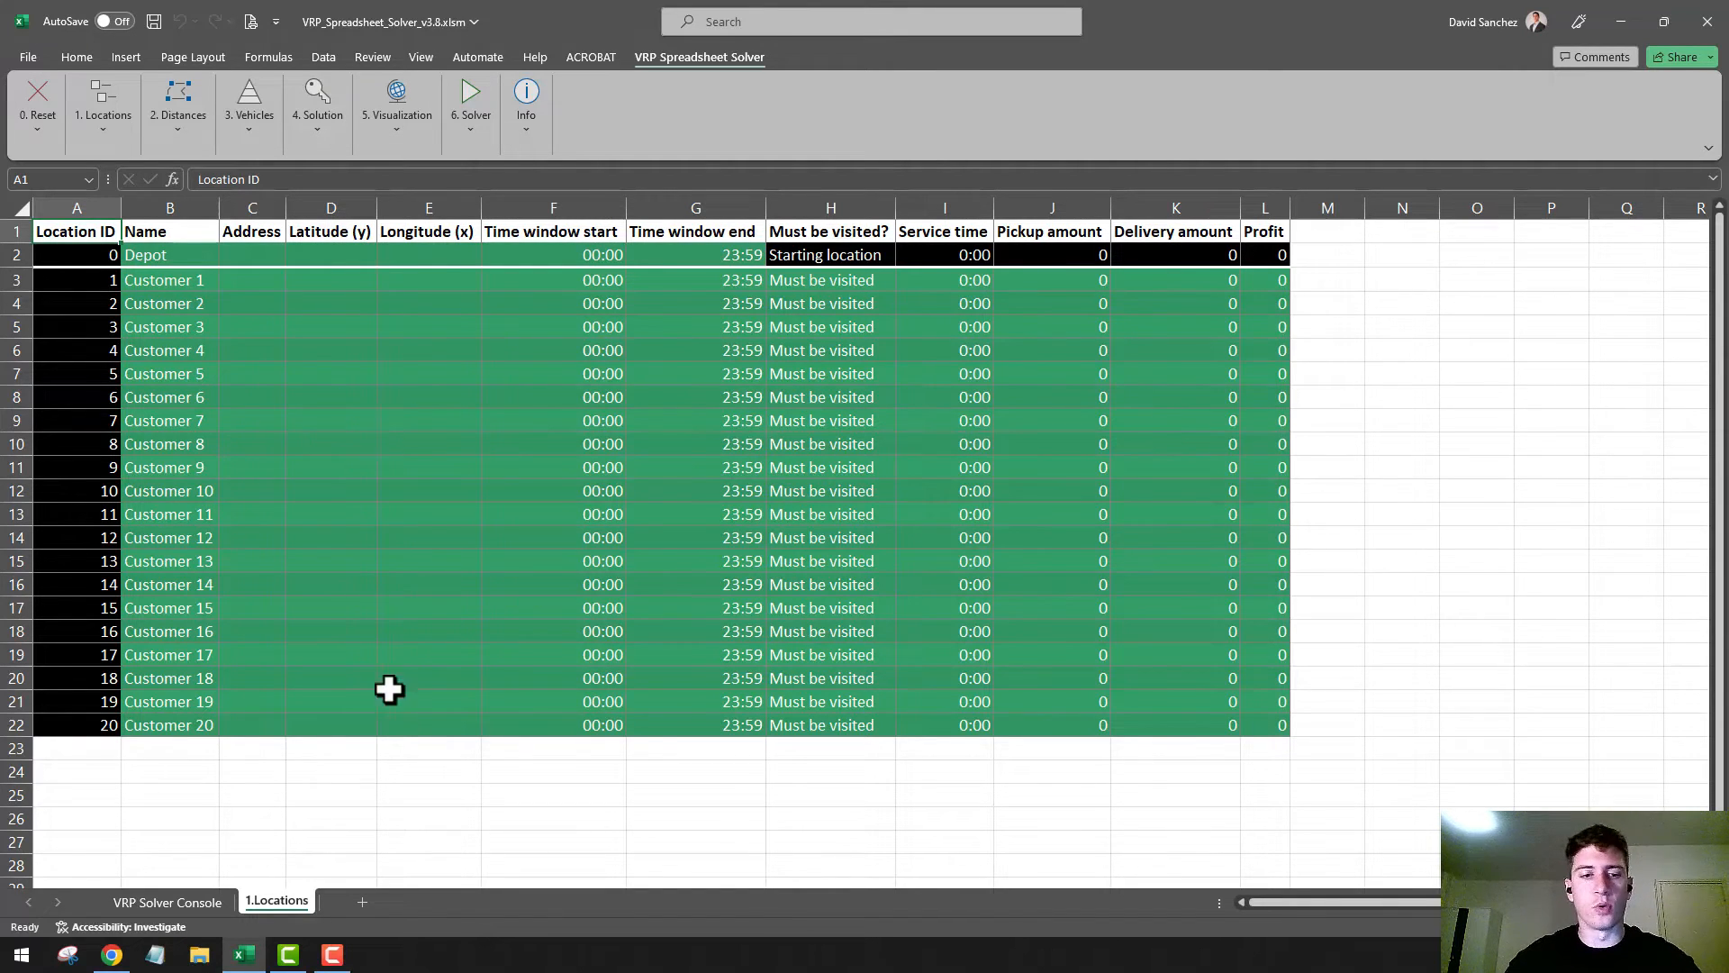
From the desktop, open Address.txt and copy the whole list of addresses
{"action": "left_click", "coordinate": [1614, 27]}
{"action": "left_click", "coordinate": [1623, 16]}
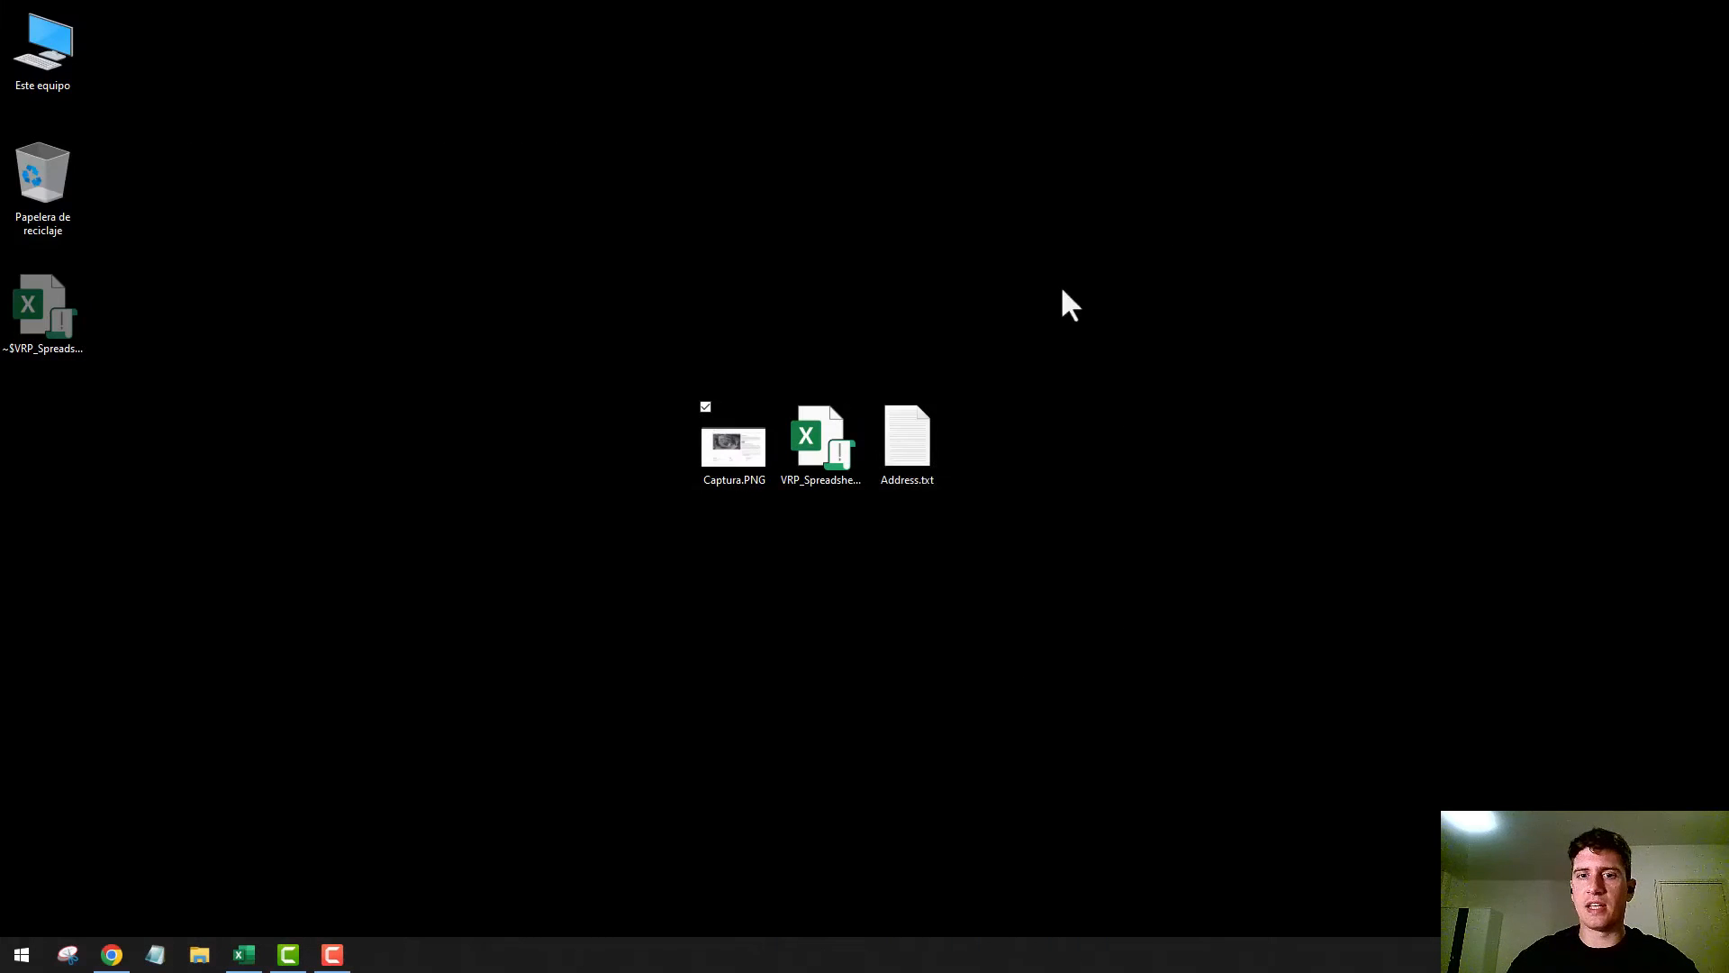
{"action": "double_click", "coordinate": [918, 443]}
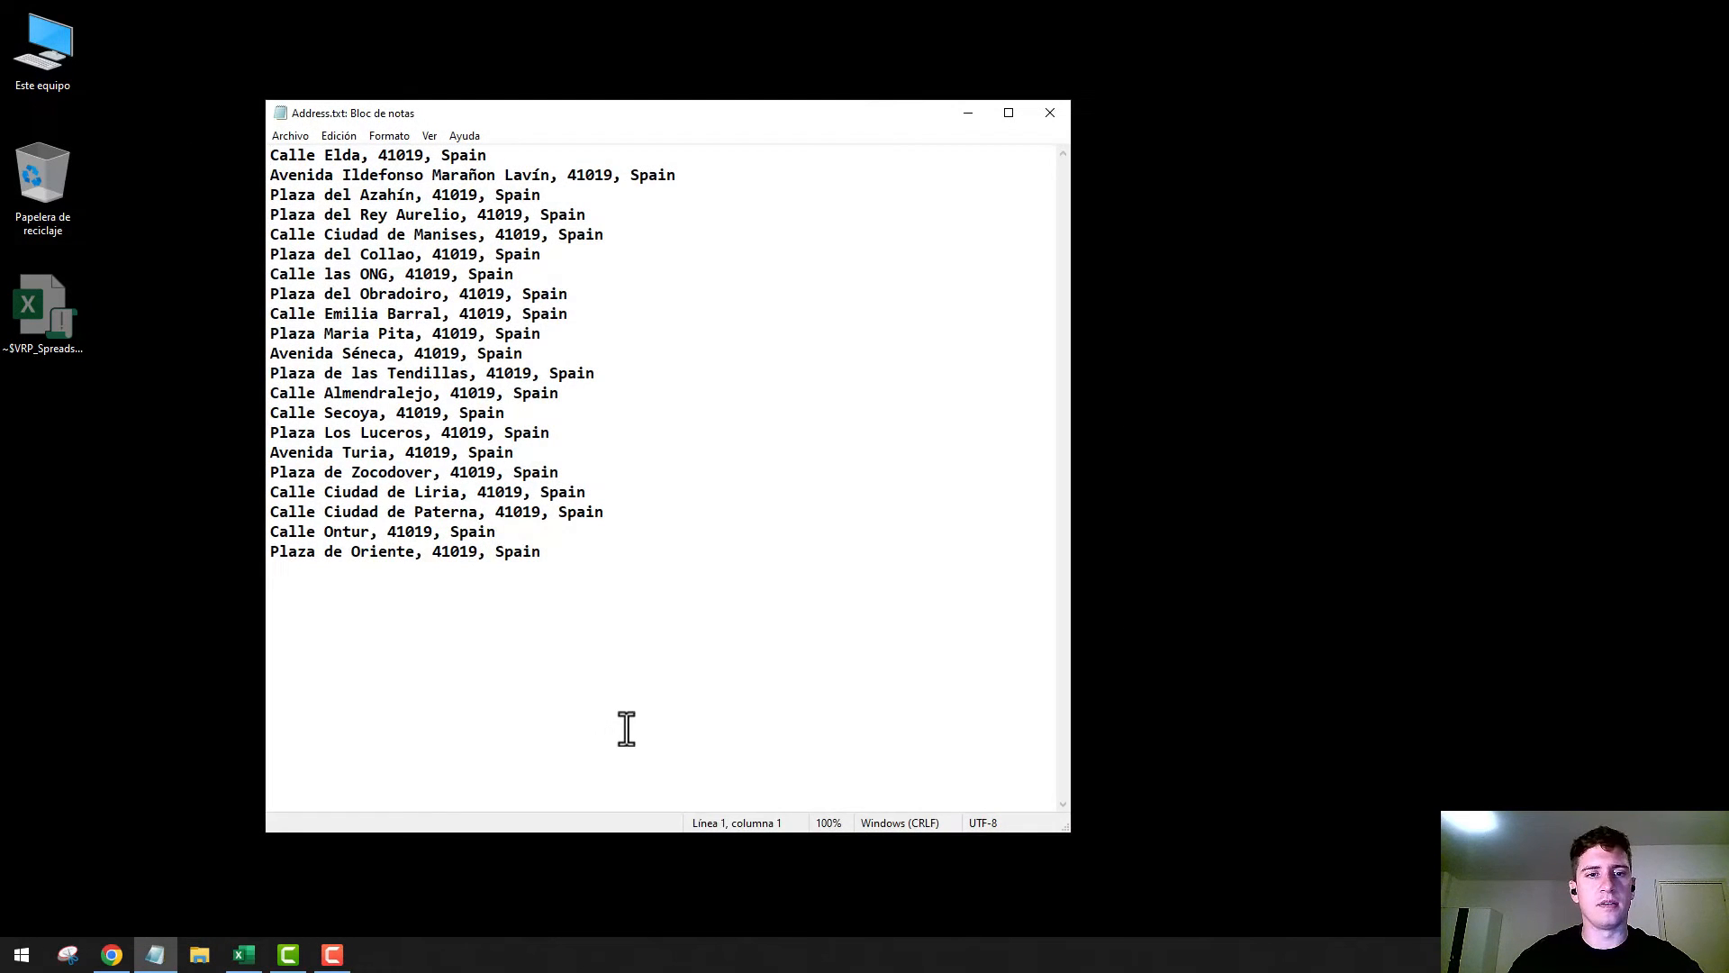
{"action": "left_click_drag", "start_coordinate": [625, 730], "coordinate": [271, 140]}
{"action": "right_click", "coordinate": [431, 226]}
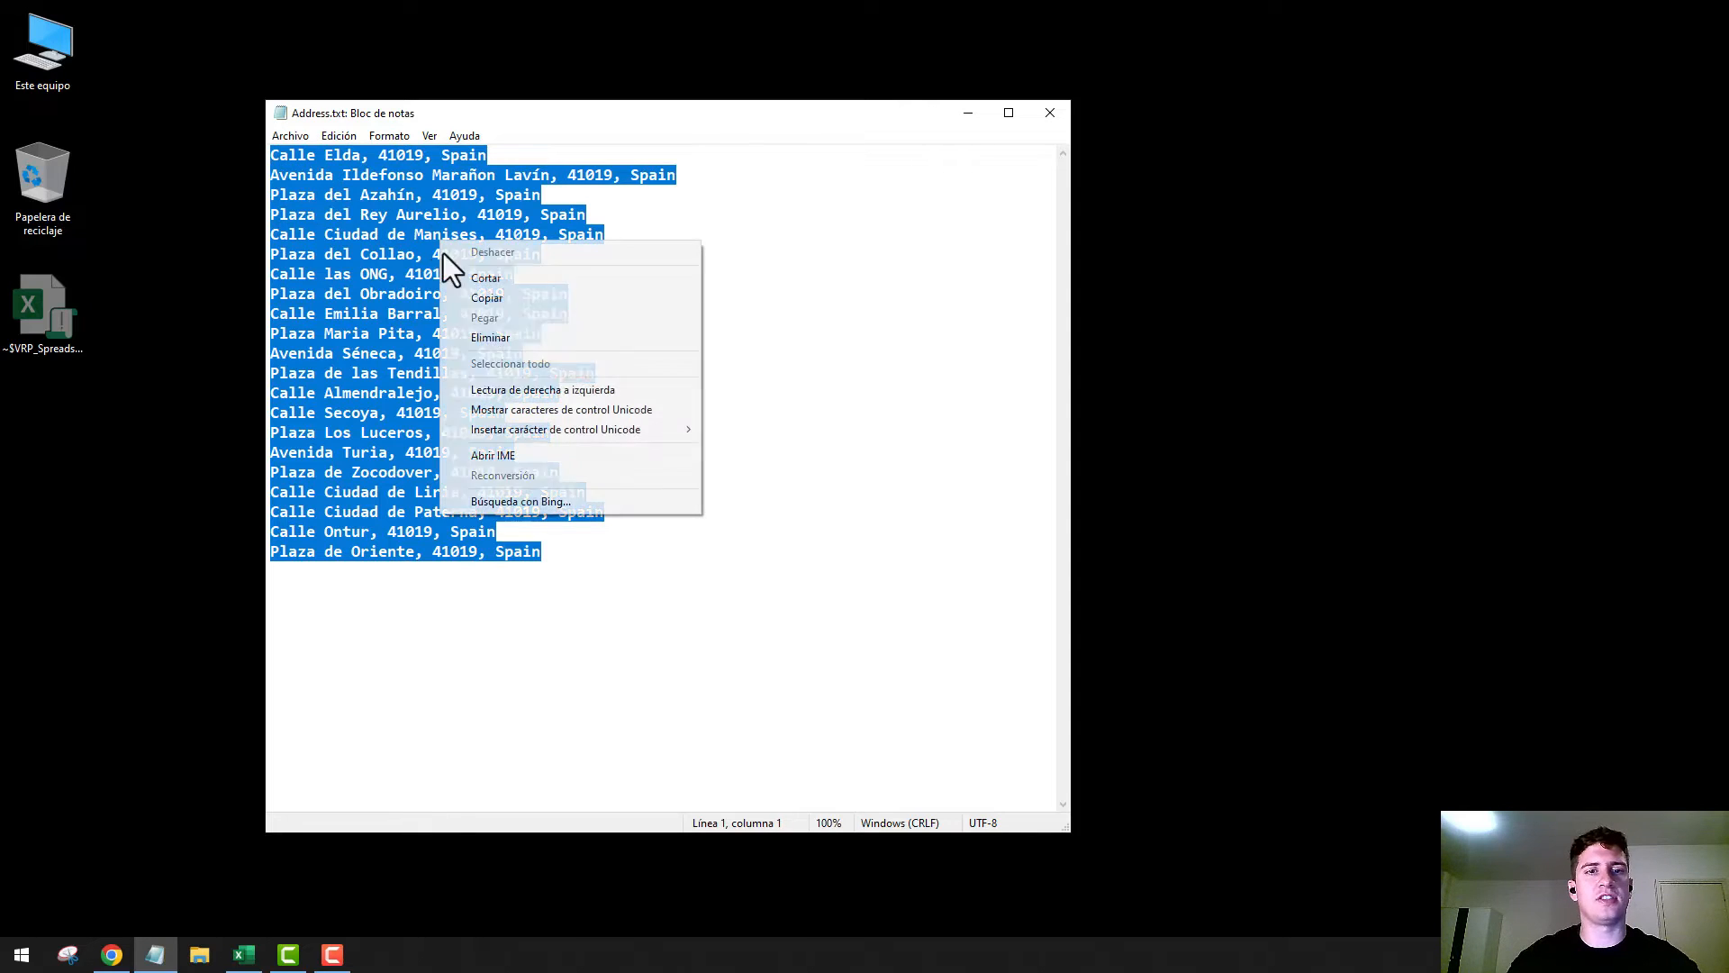
{"action": "left_click", "coordinate": [509, 303]}
{"action": "left_click", "coordinate": [699, 592]}
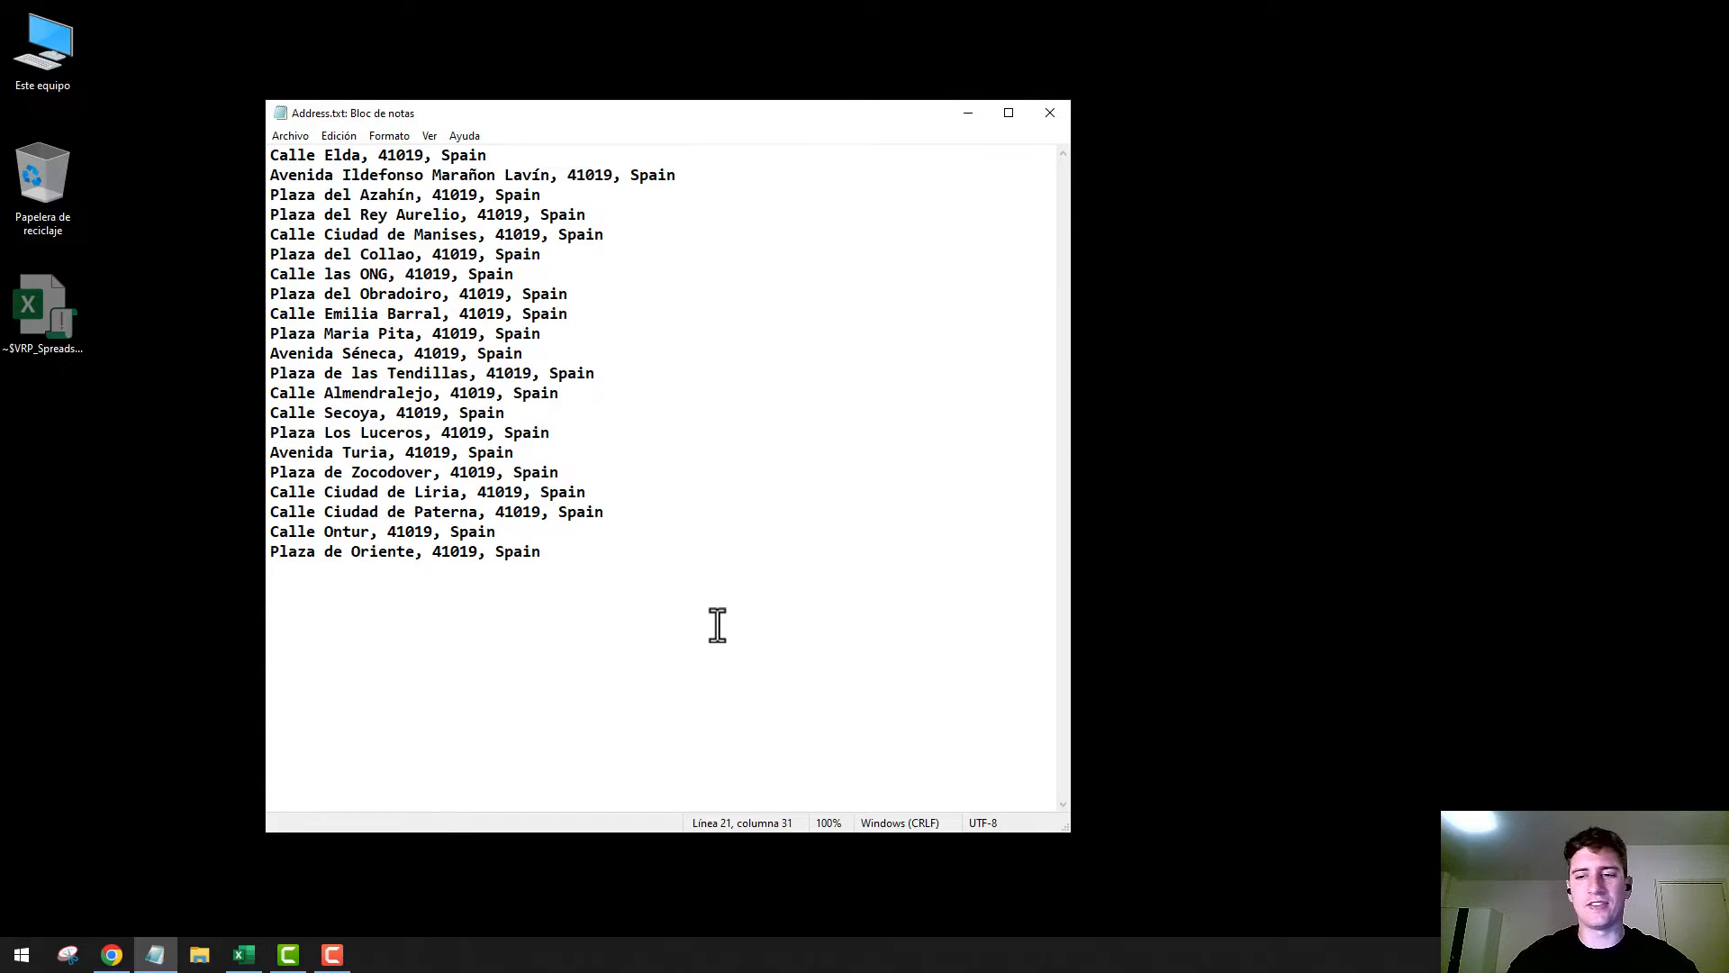
Switch back to Excel and paste the copied addresses into the Address column for the depot and all 20 customers, cells C2 to C22
{"action": "left_click", "coordinate": [111, 954]}
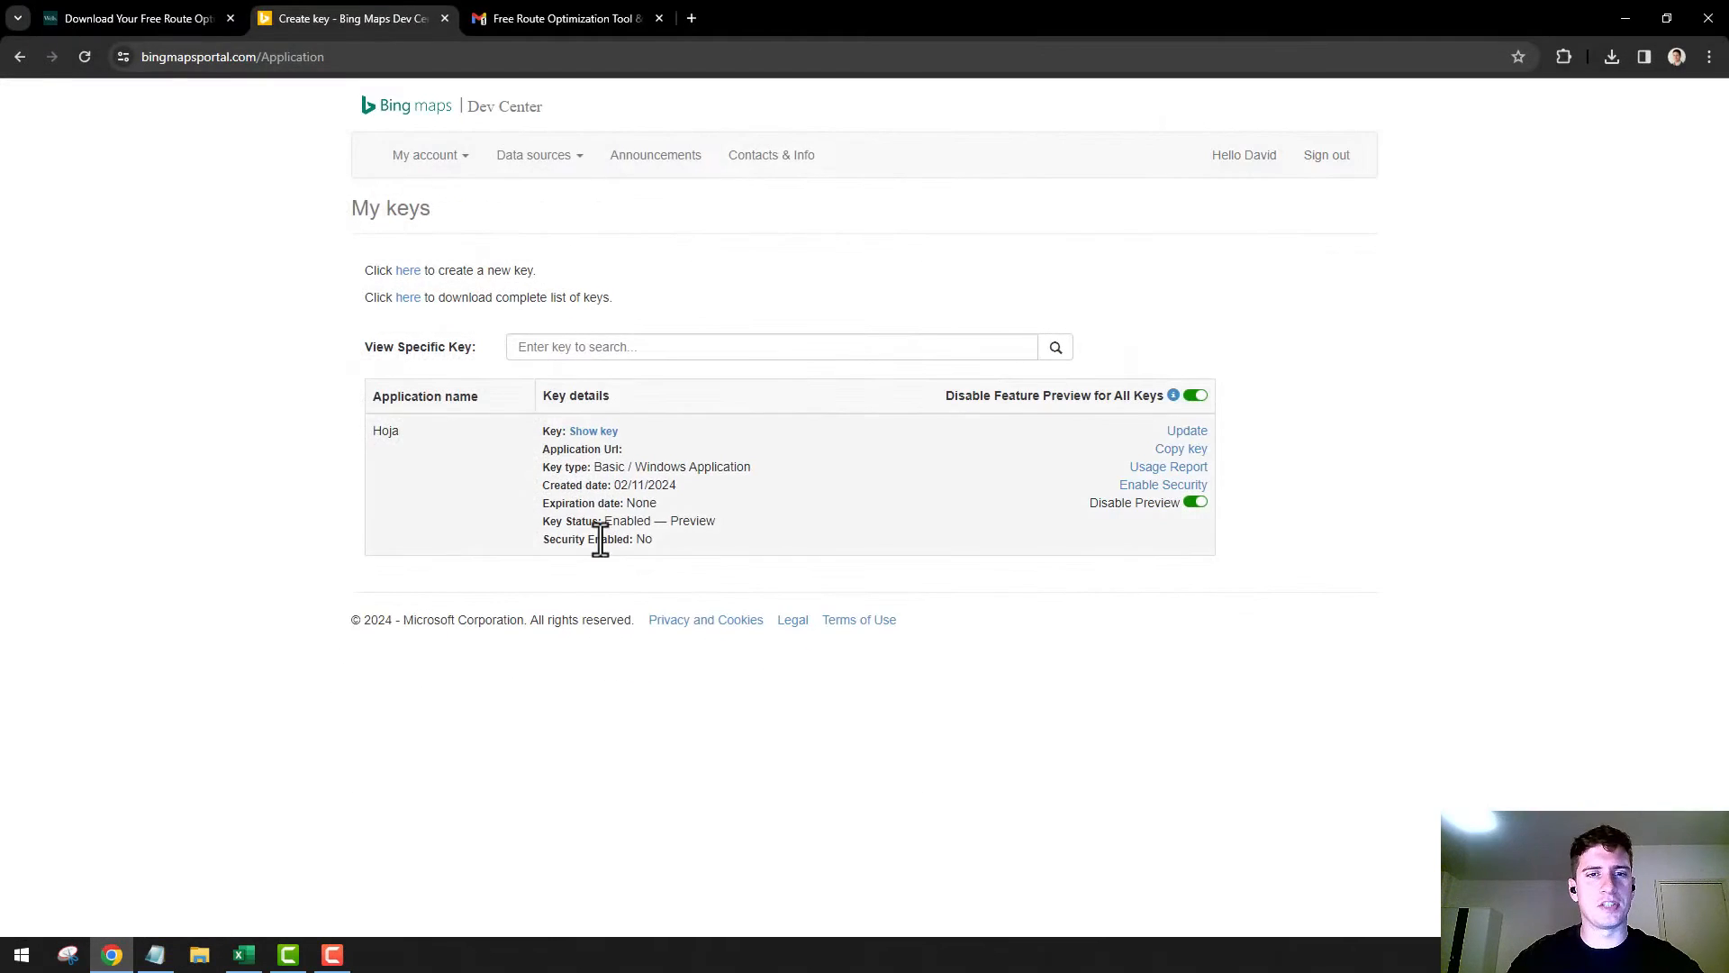
{"action": "left_click", "coordinate": [243, 955]}
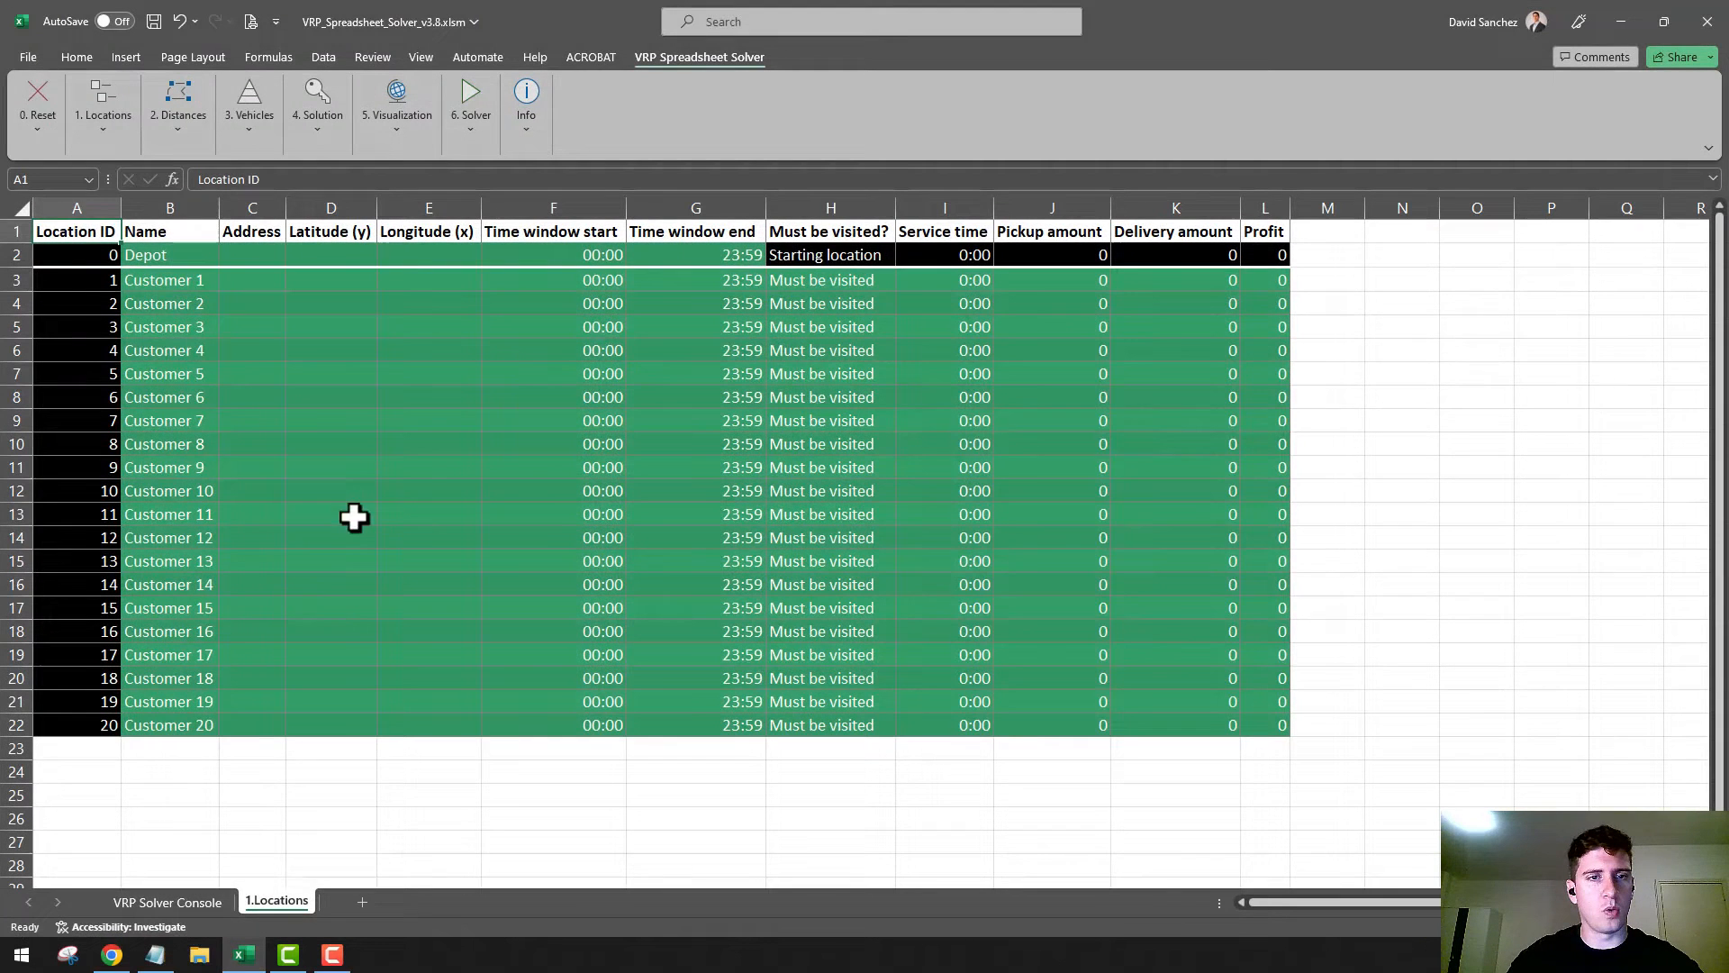
{"action": "left_click", "coordinate": [275, 261]}
{"action": "left_click_drag", "start_coordinate": [269, 258], "coordinate": [259, 721]}
{"action": "key", "text": "ctrl+v"}
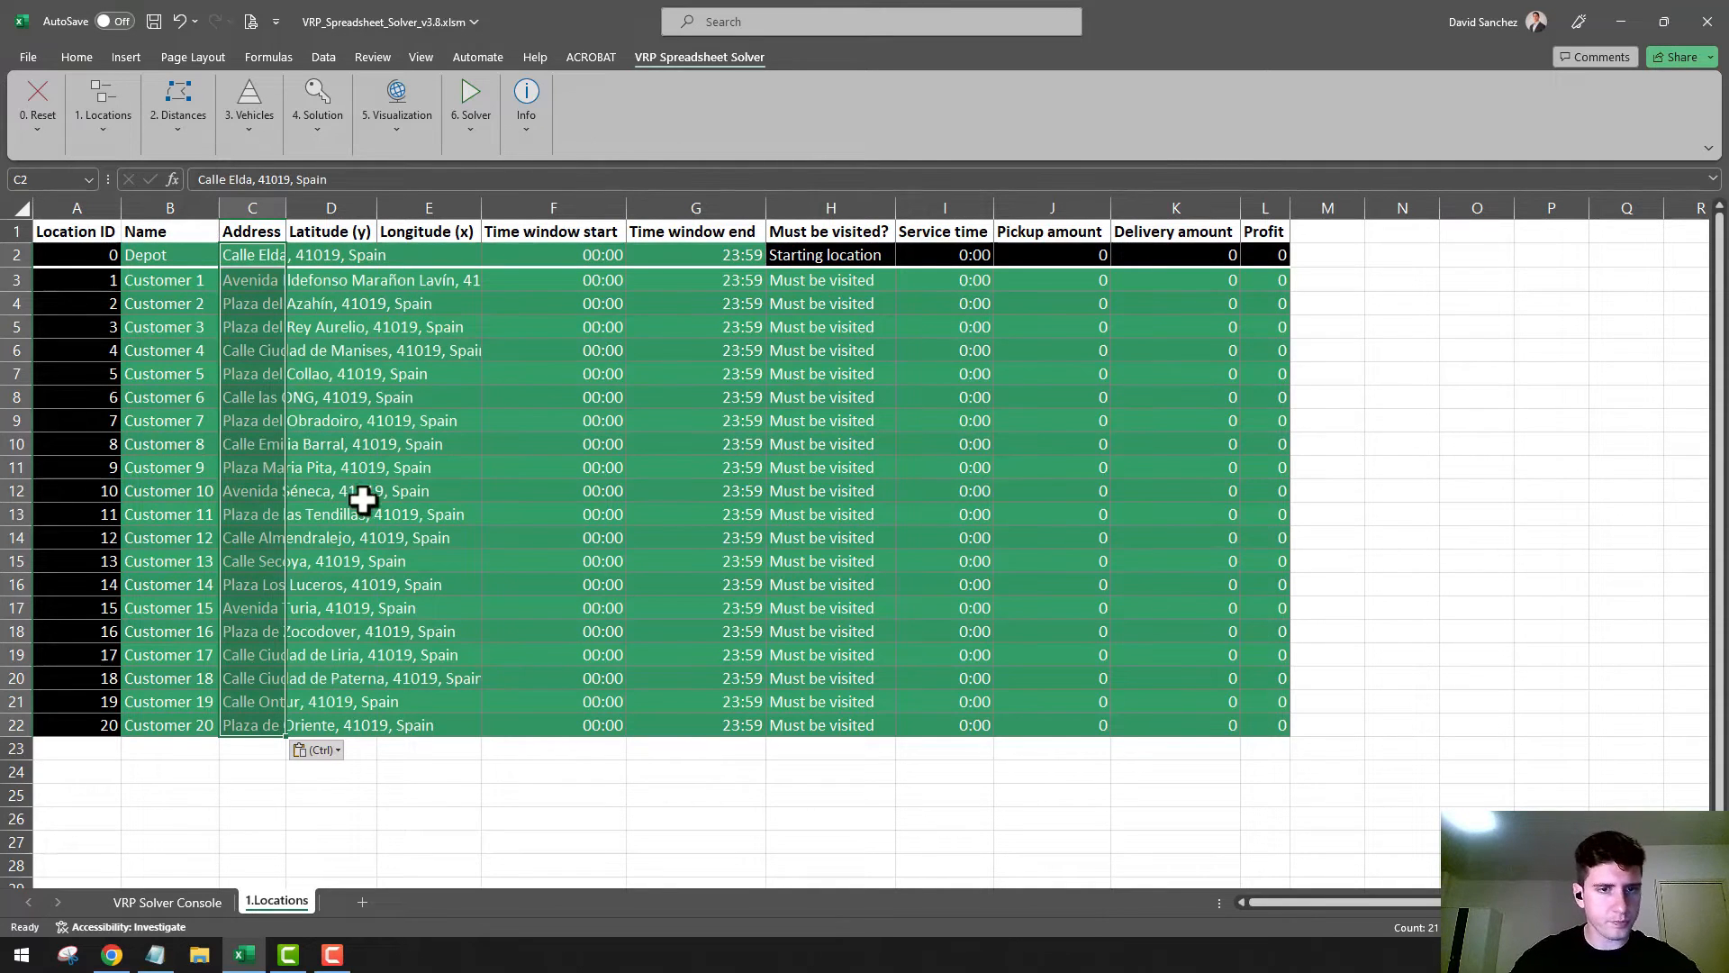
{"action": "left_click", "coordinate": [416, 748]}
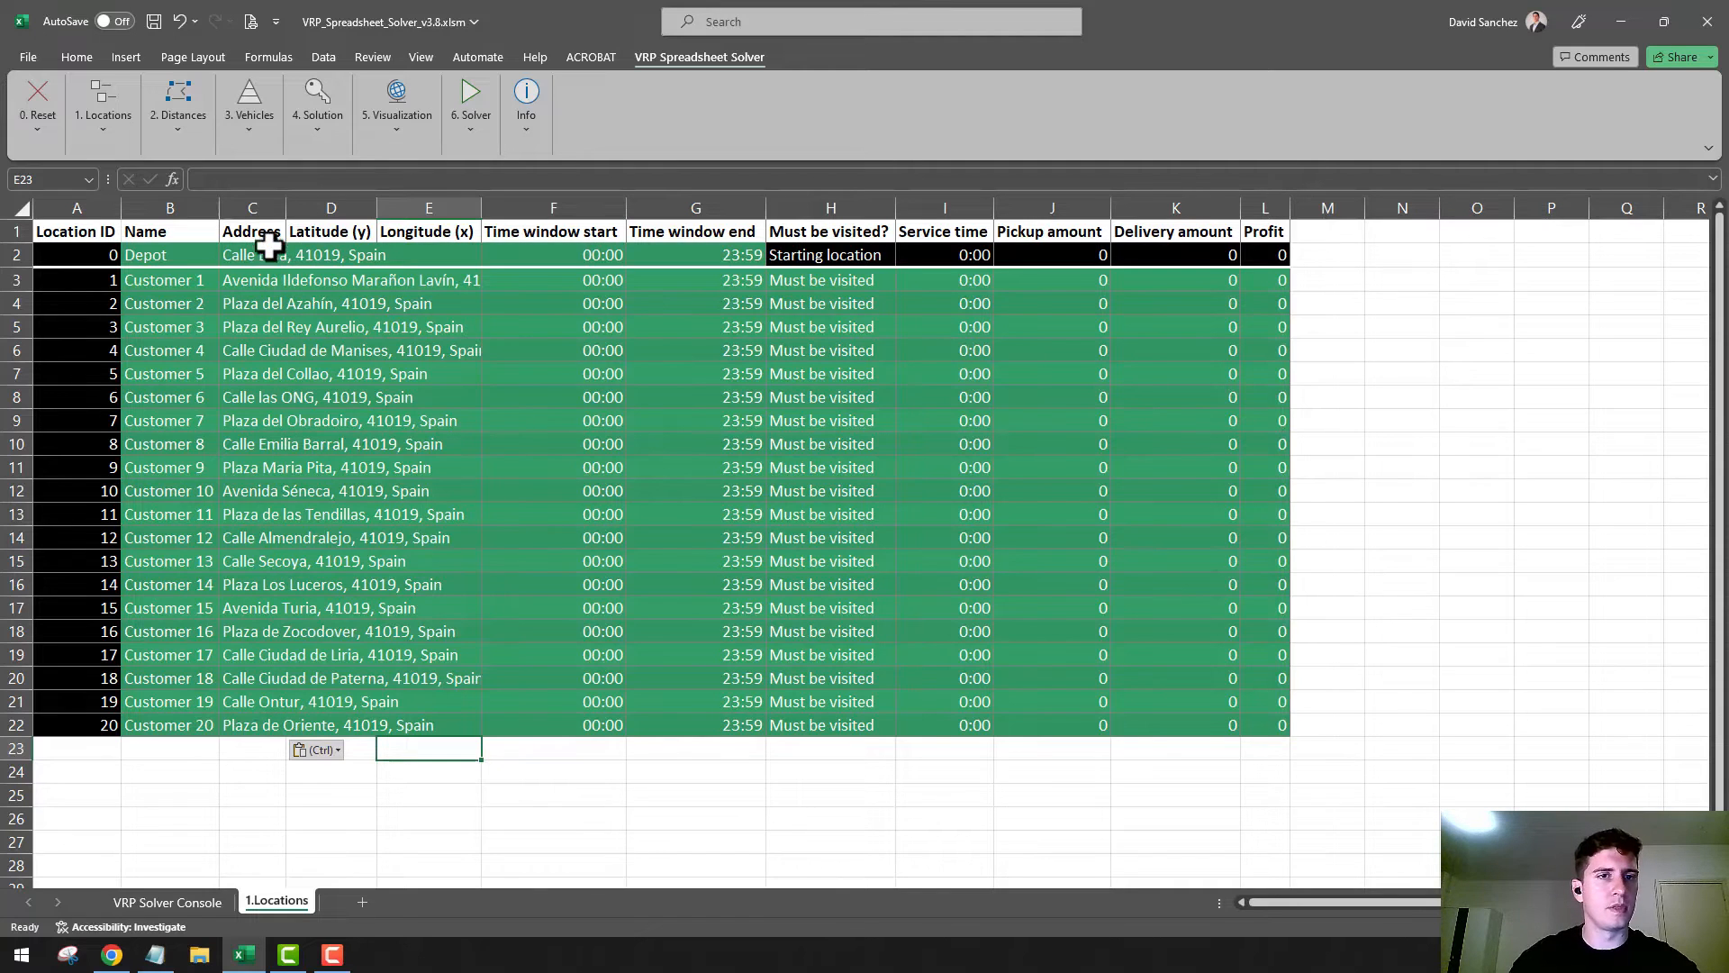
Run the solver's Populate Lat/Lon using addresses command, accepting the Bing Maps terms, and widen the Latitude column to show its values
{"action": "left_click", "coordinate": [103, 231]}
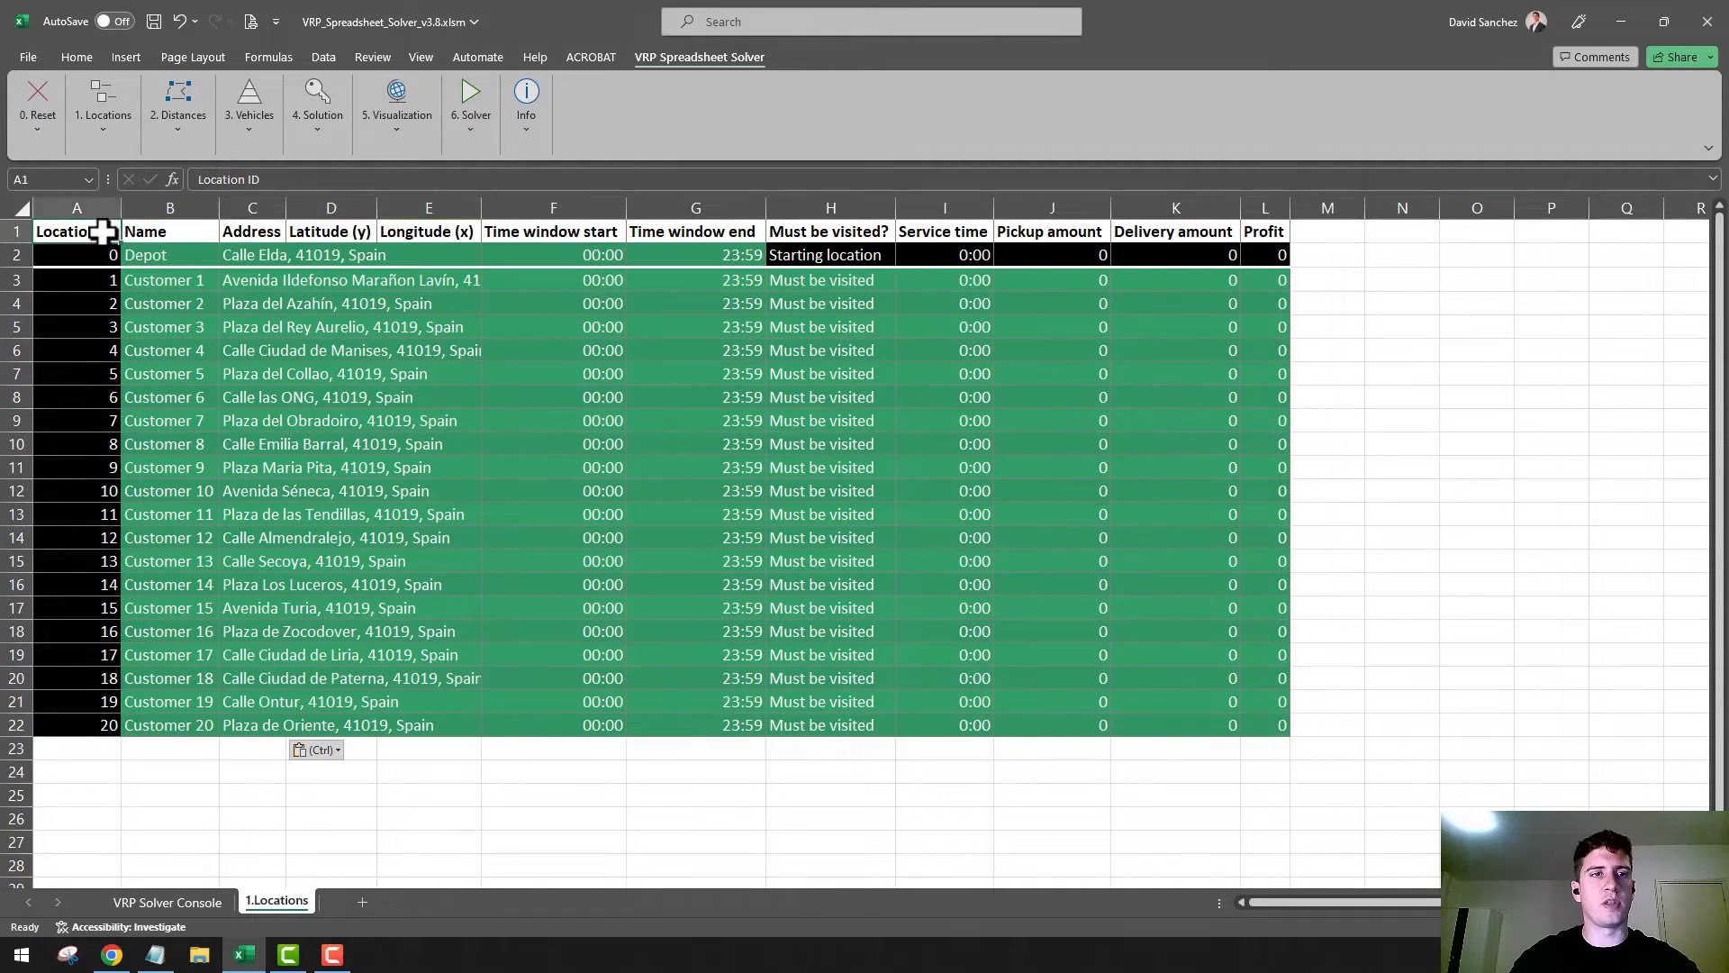
{"action": "left_click", "coordinate": [127, 135]}
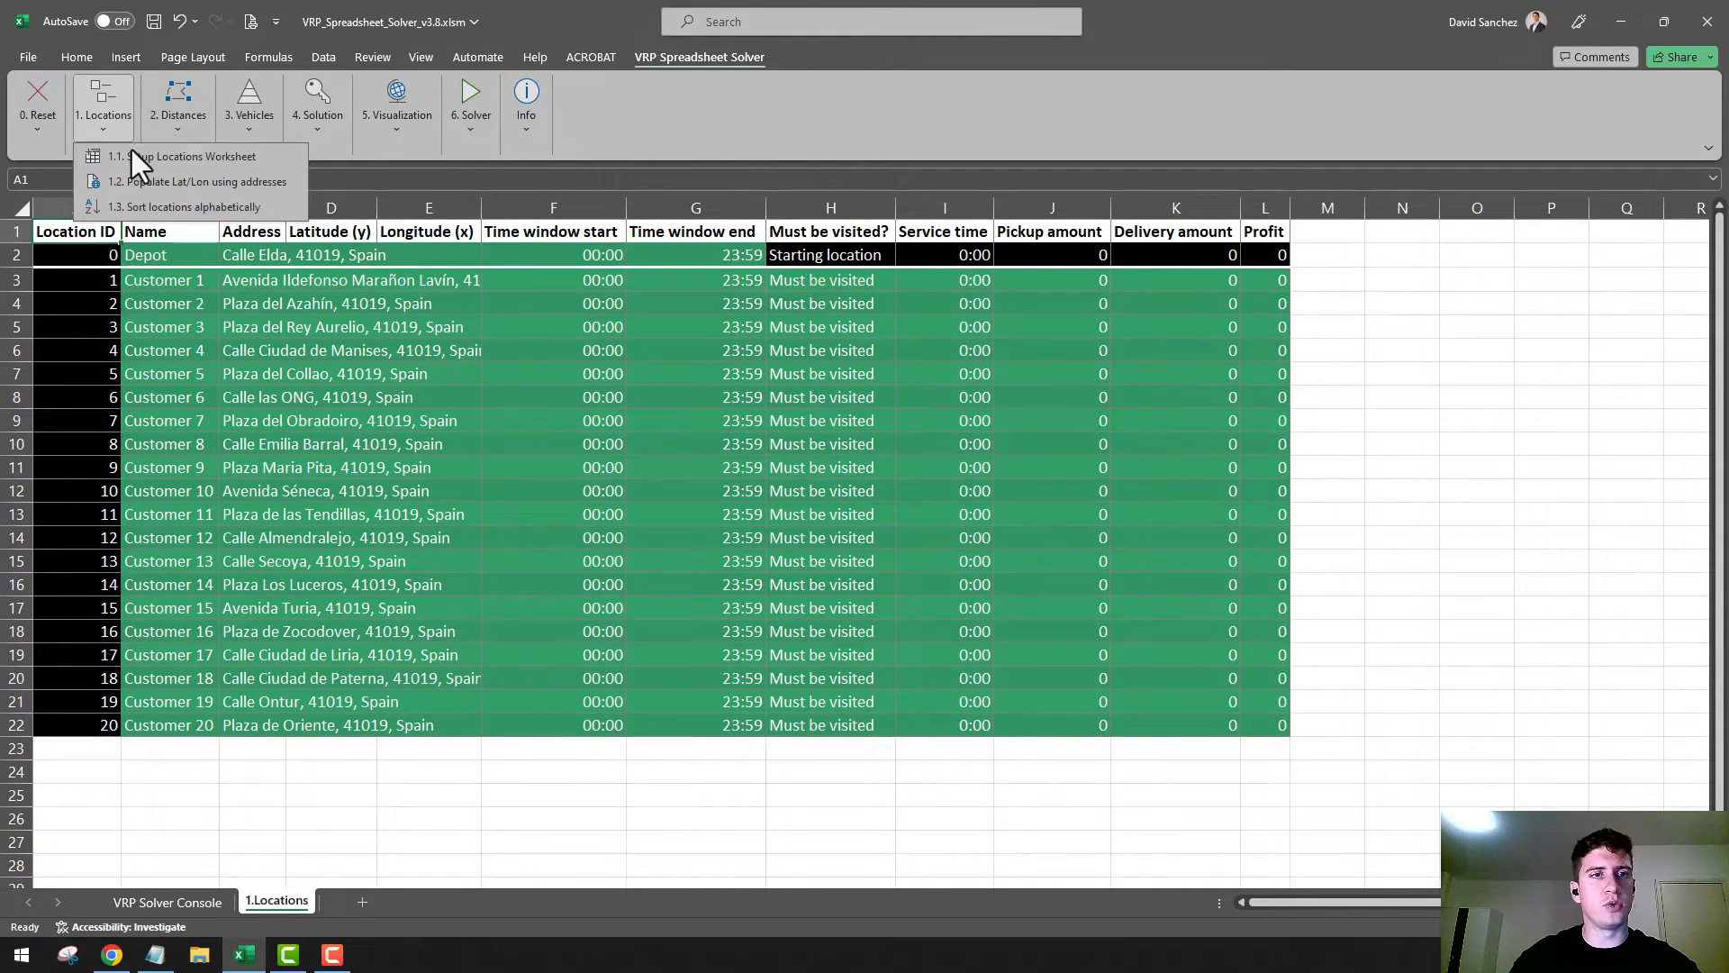
{"action": "left_click", "coordinate": [169, 188]}
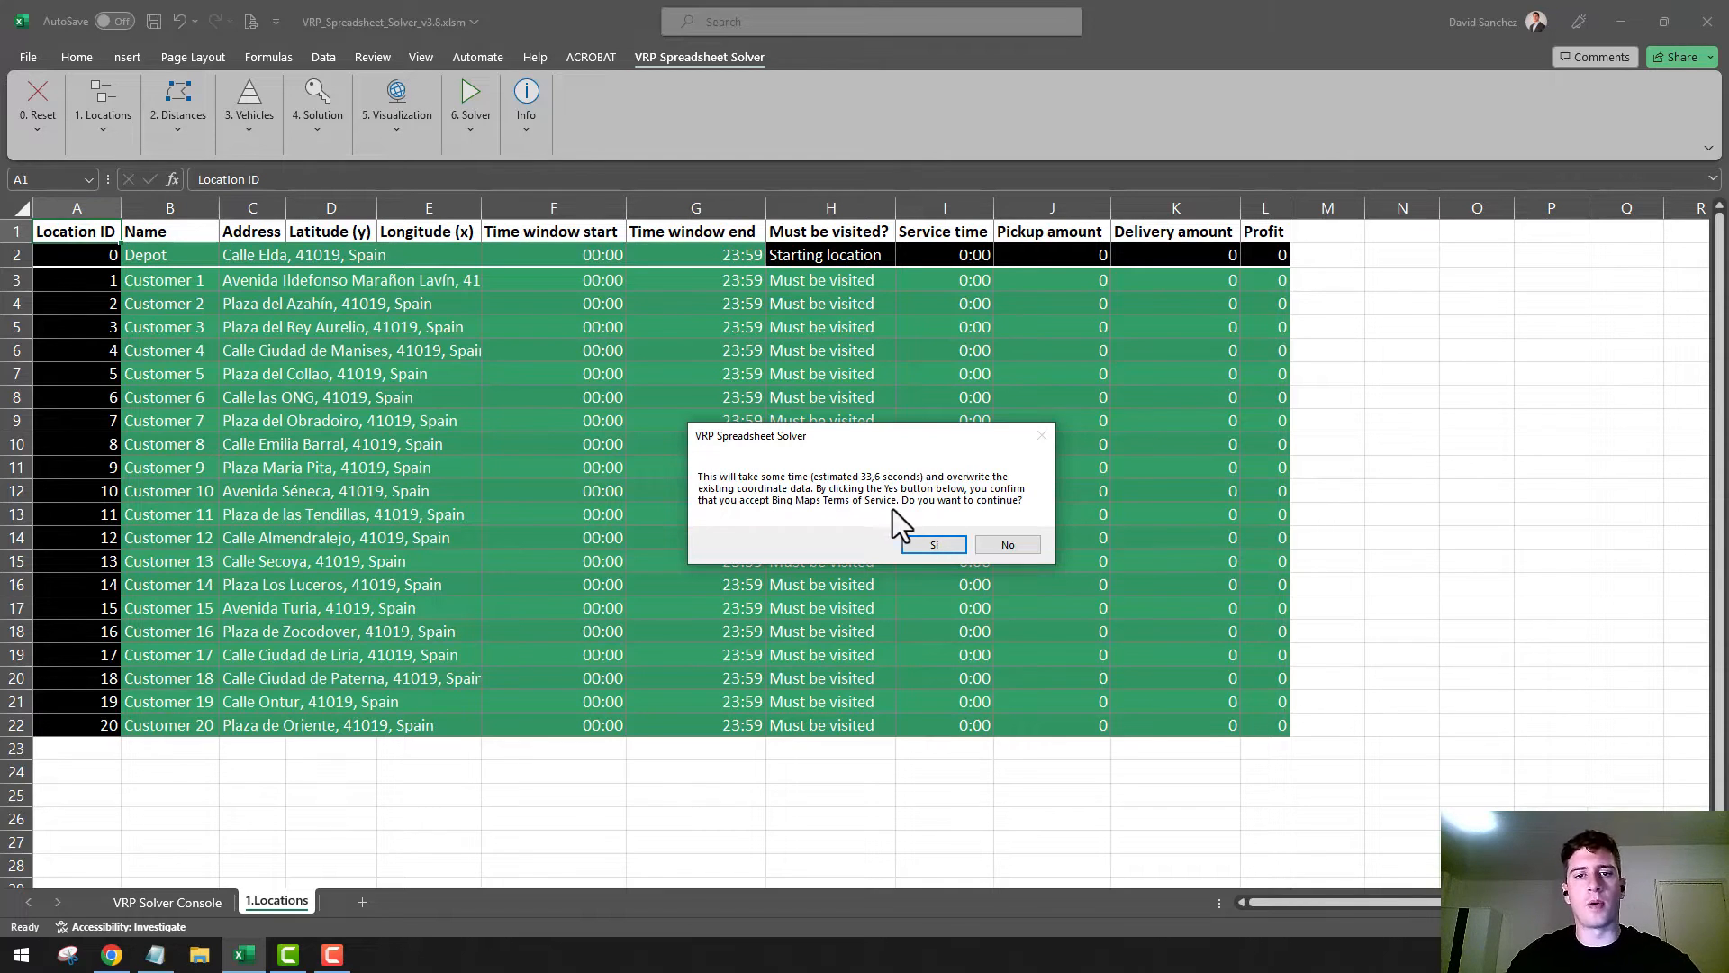
{"action": "left_click", "coordinate": [934, 544]}
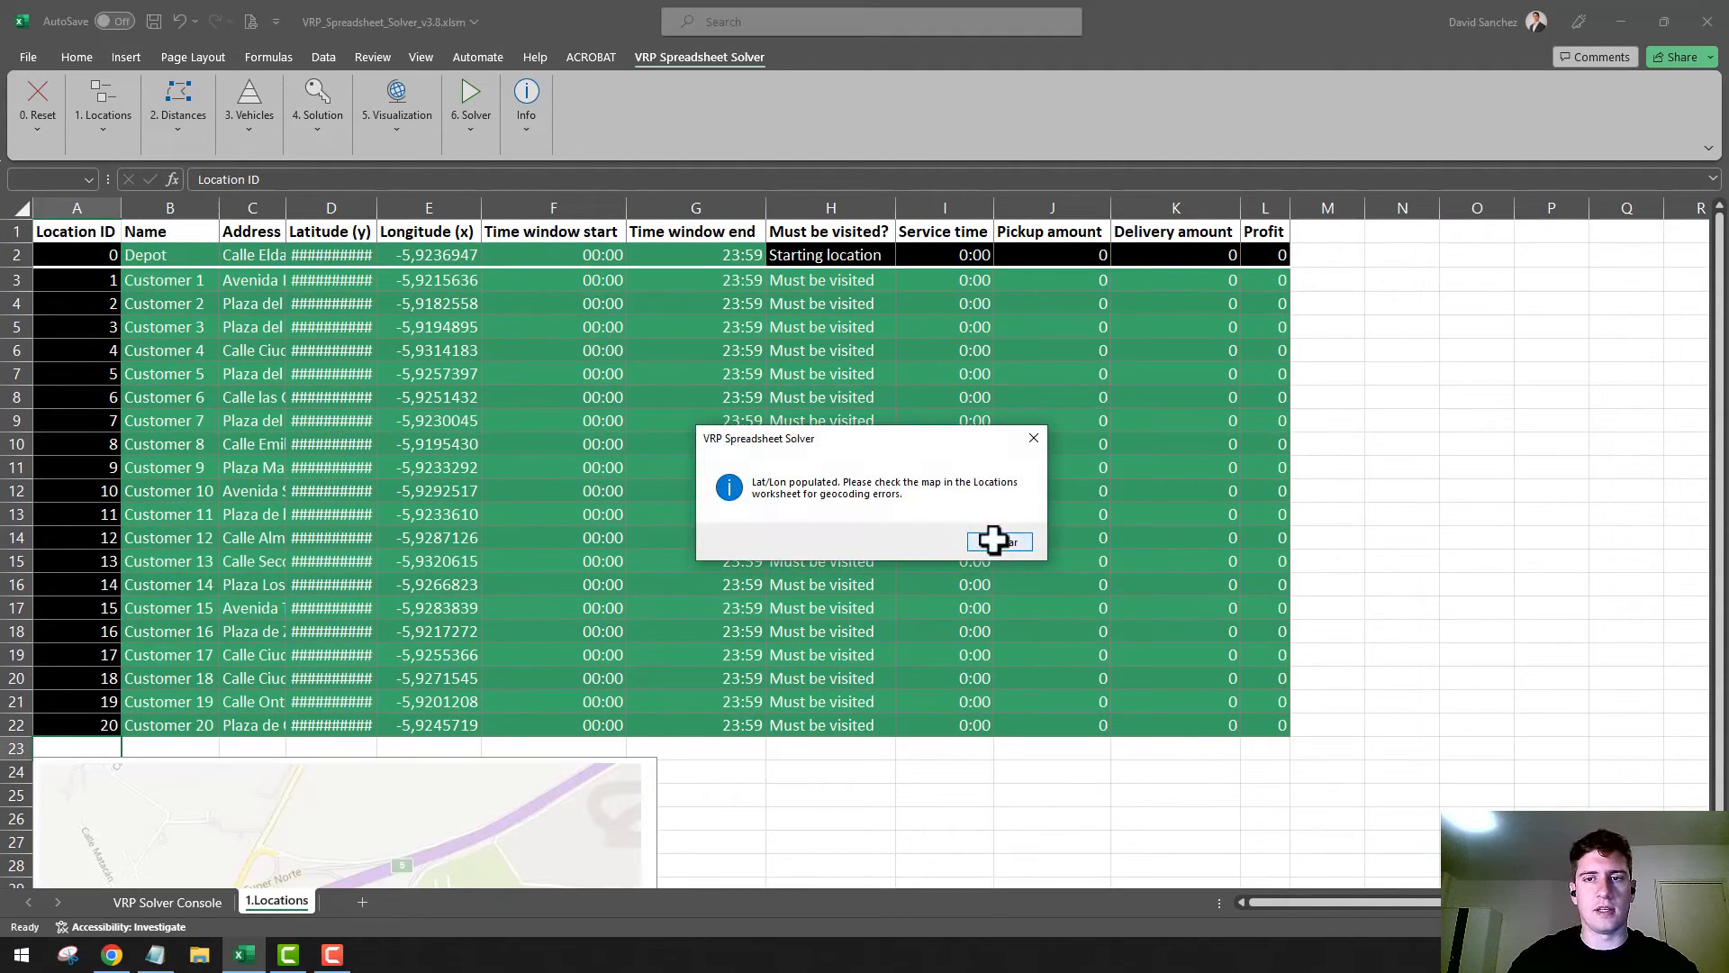
{"action": "left_click", "coordinate": [994, 539]}
{"action": "left_click_drag", "start_coordinate": [377, 208], "coordinate": [426, 209]}
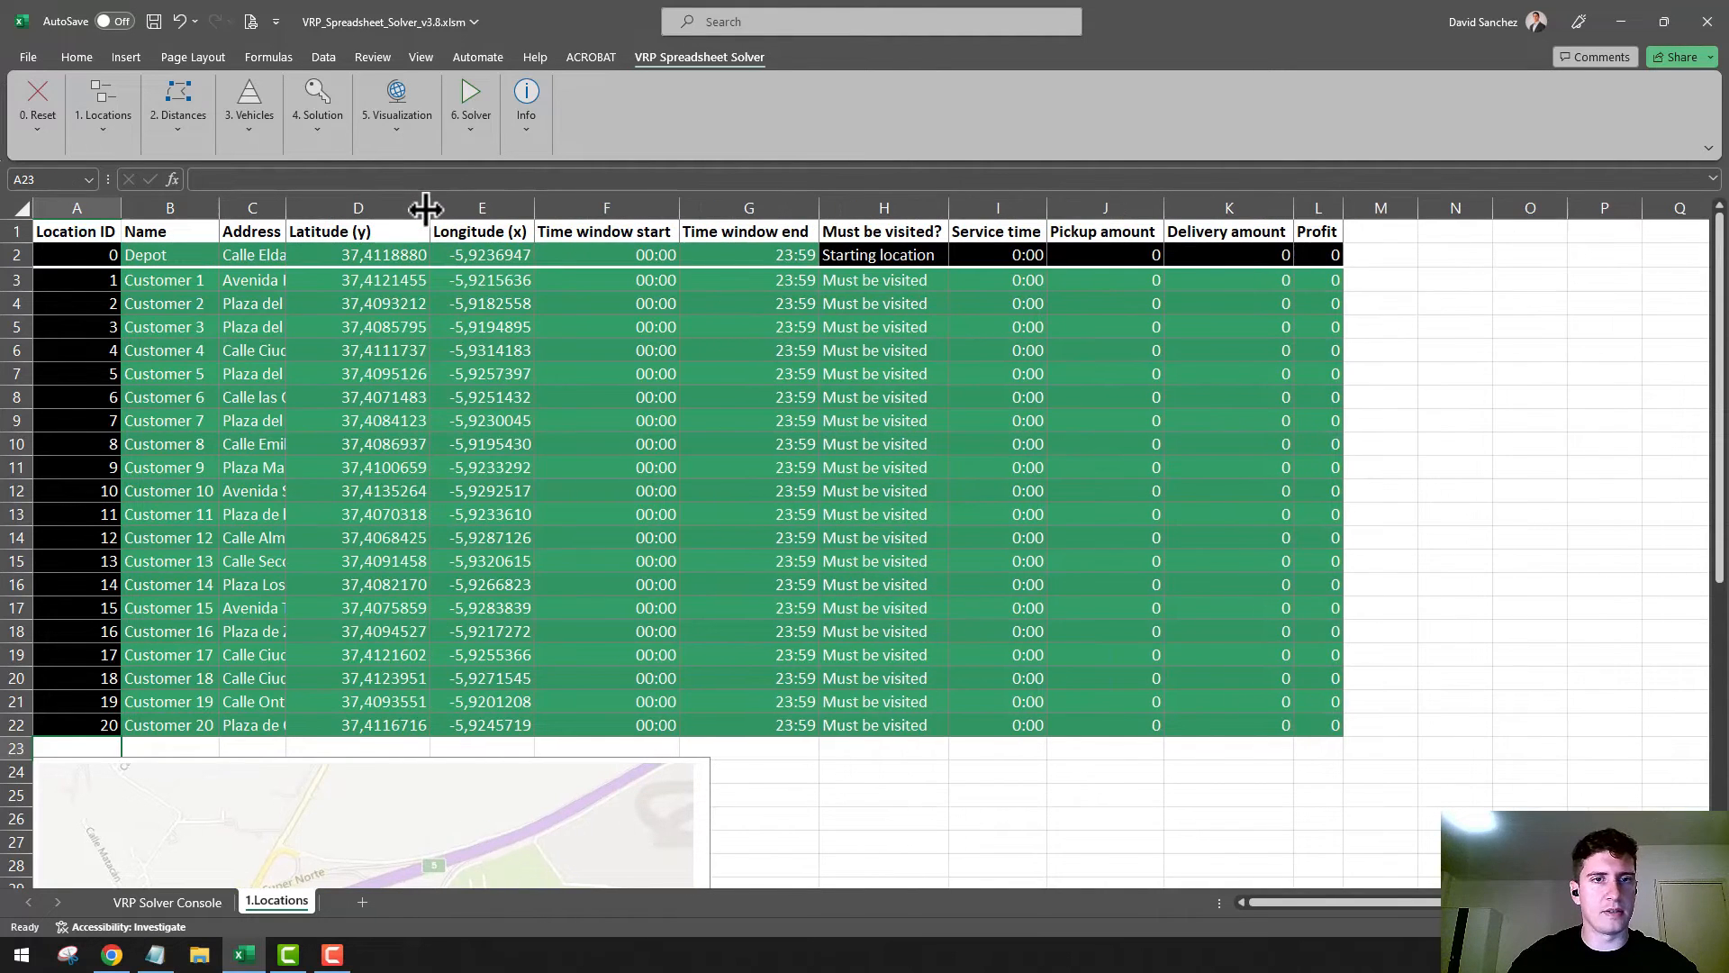
Examine the map below the locations table for the placement of the depot and customer points
{"action": "left_click", "coordinate": [522, 584]}
{"action": "scroll", "coordinate": [591, 563], "scroll_direction": "down", "scroll_amount": 6}
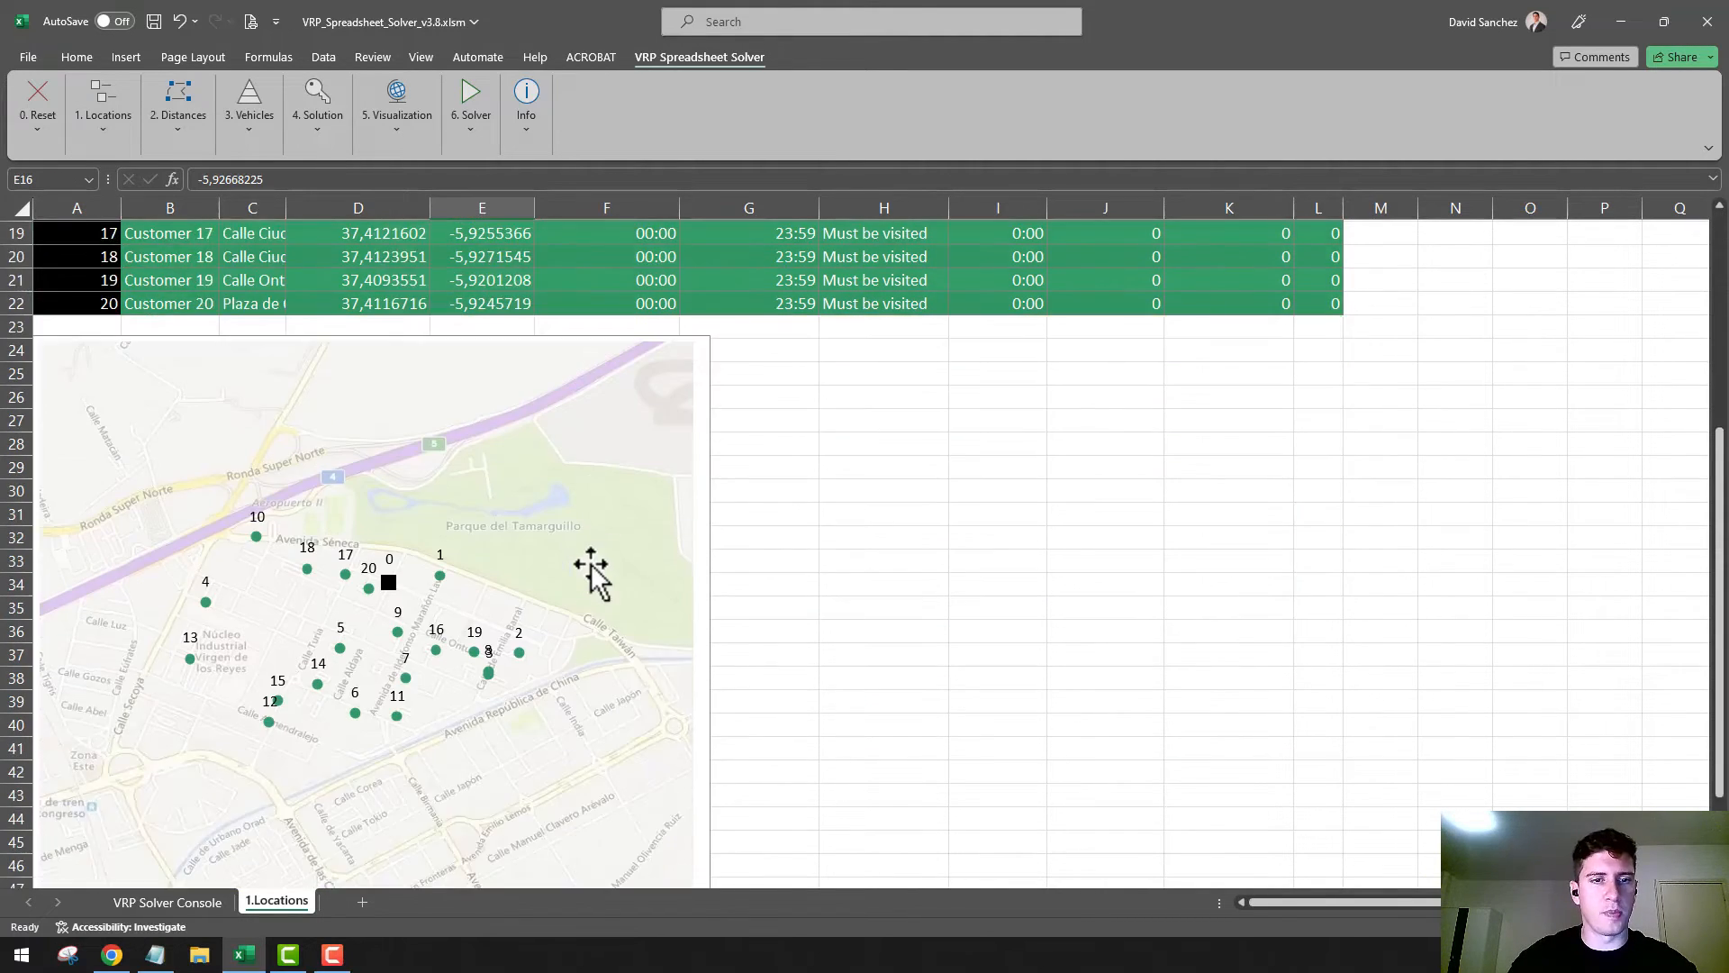
{"action": "scroll", "coordinate": [591, 563], "scroll_direction": "down", "scroll_amount": 2}
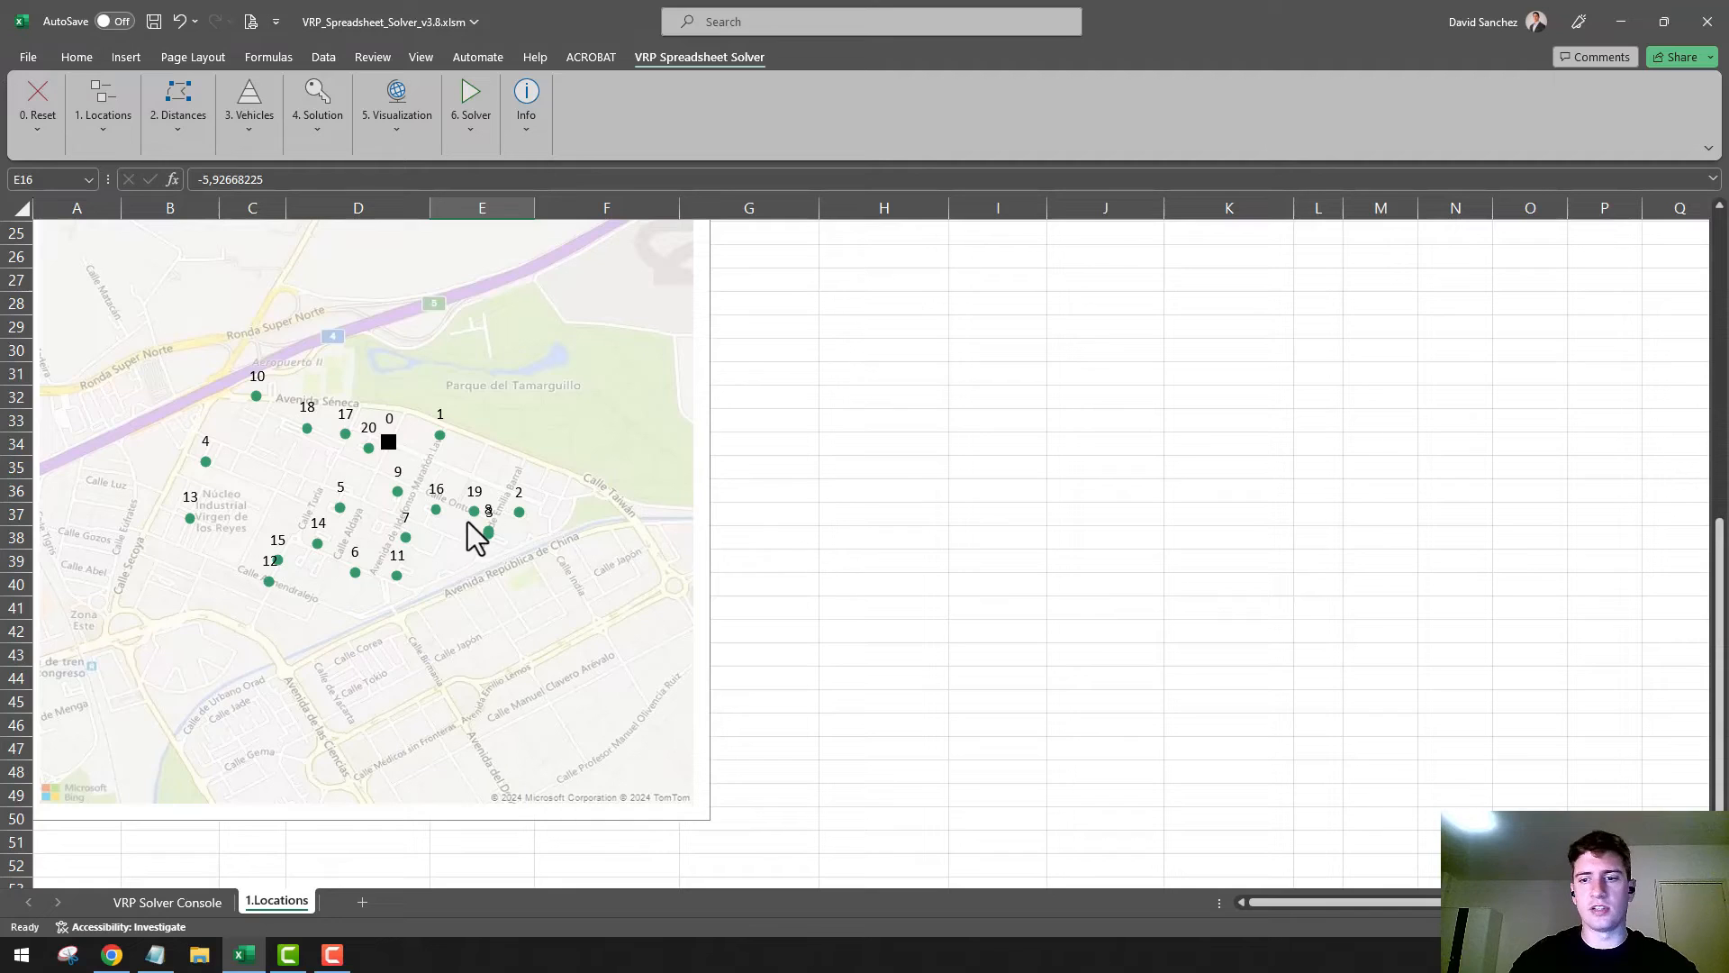
{"action": "mouse_move", "coordinate": [397, 491]}
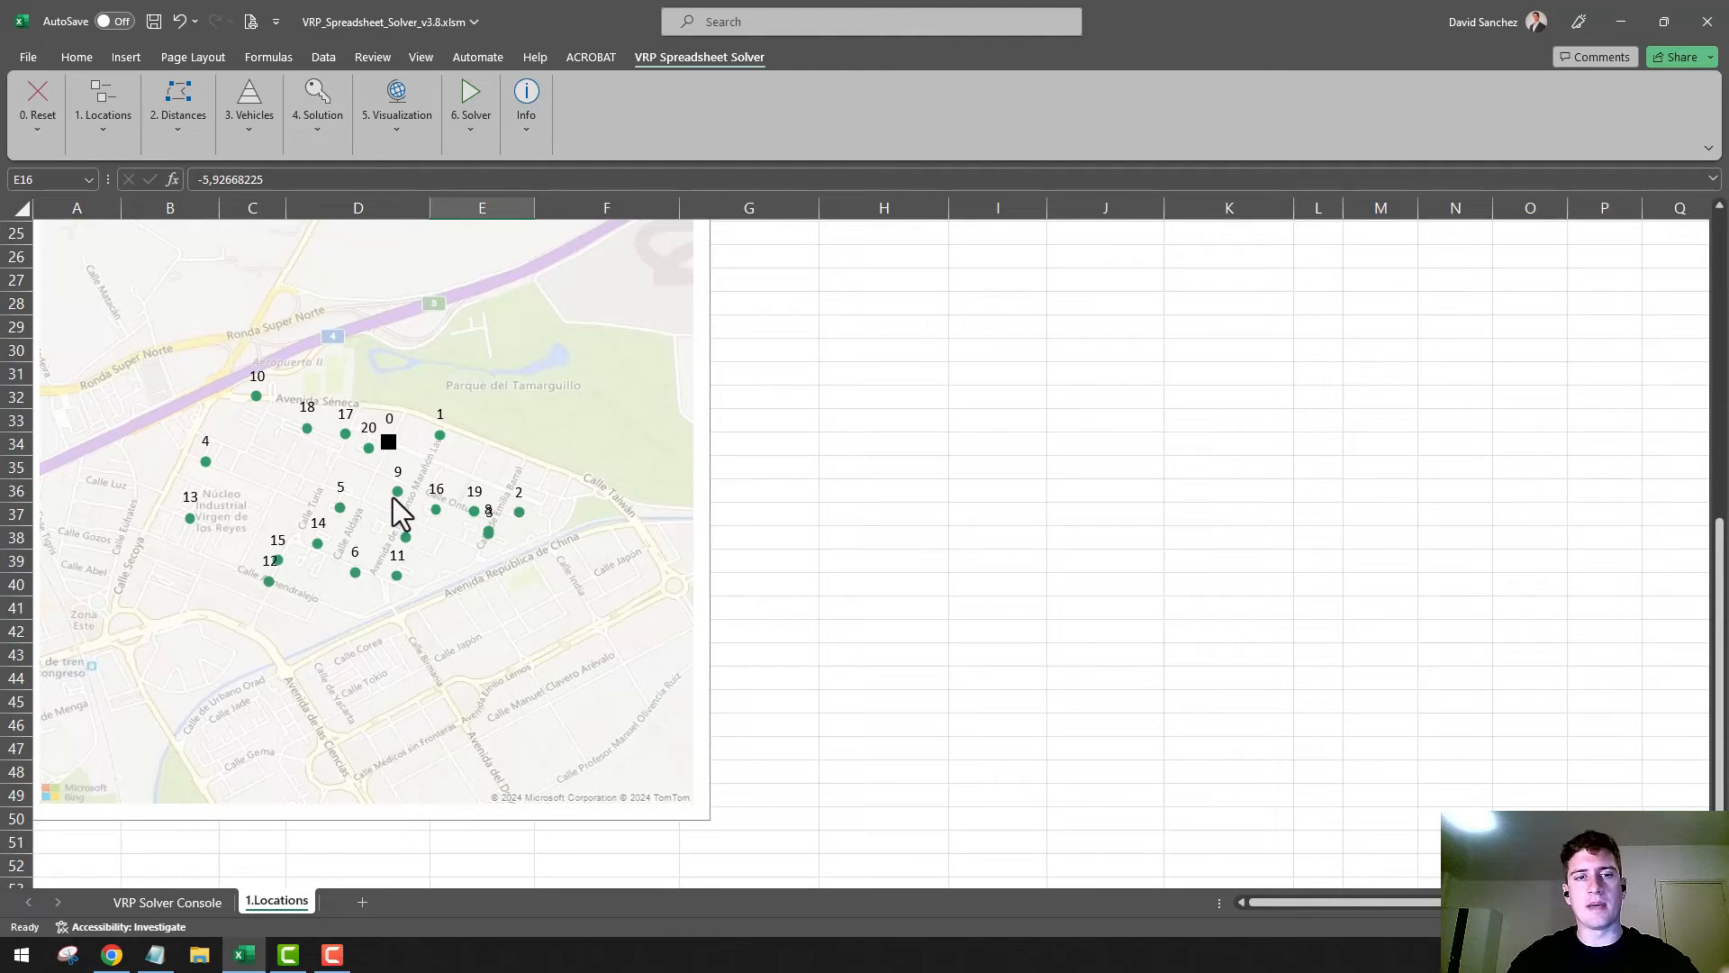
{"action": "scroll", "coordinate": [392, 497], "scroll_direction": "up", "scroll_amount": 6}
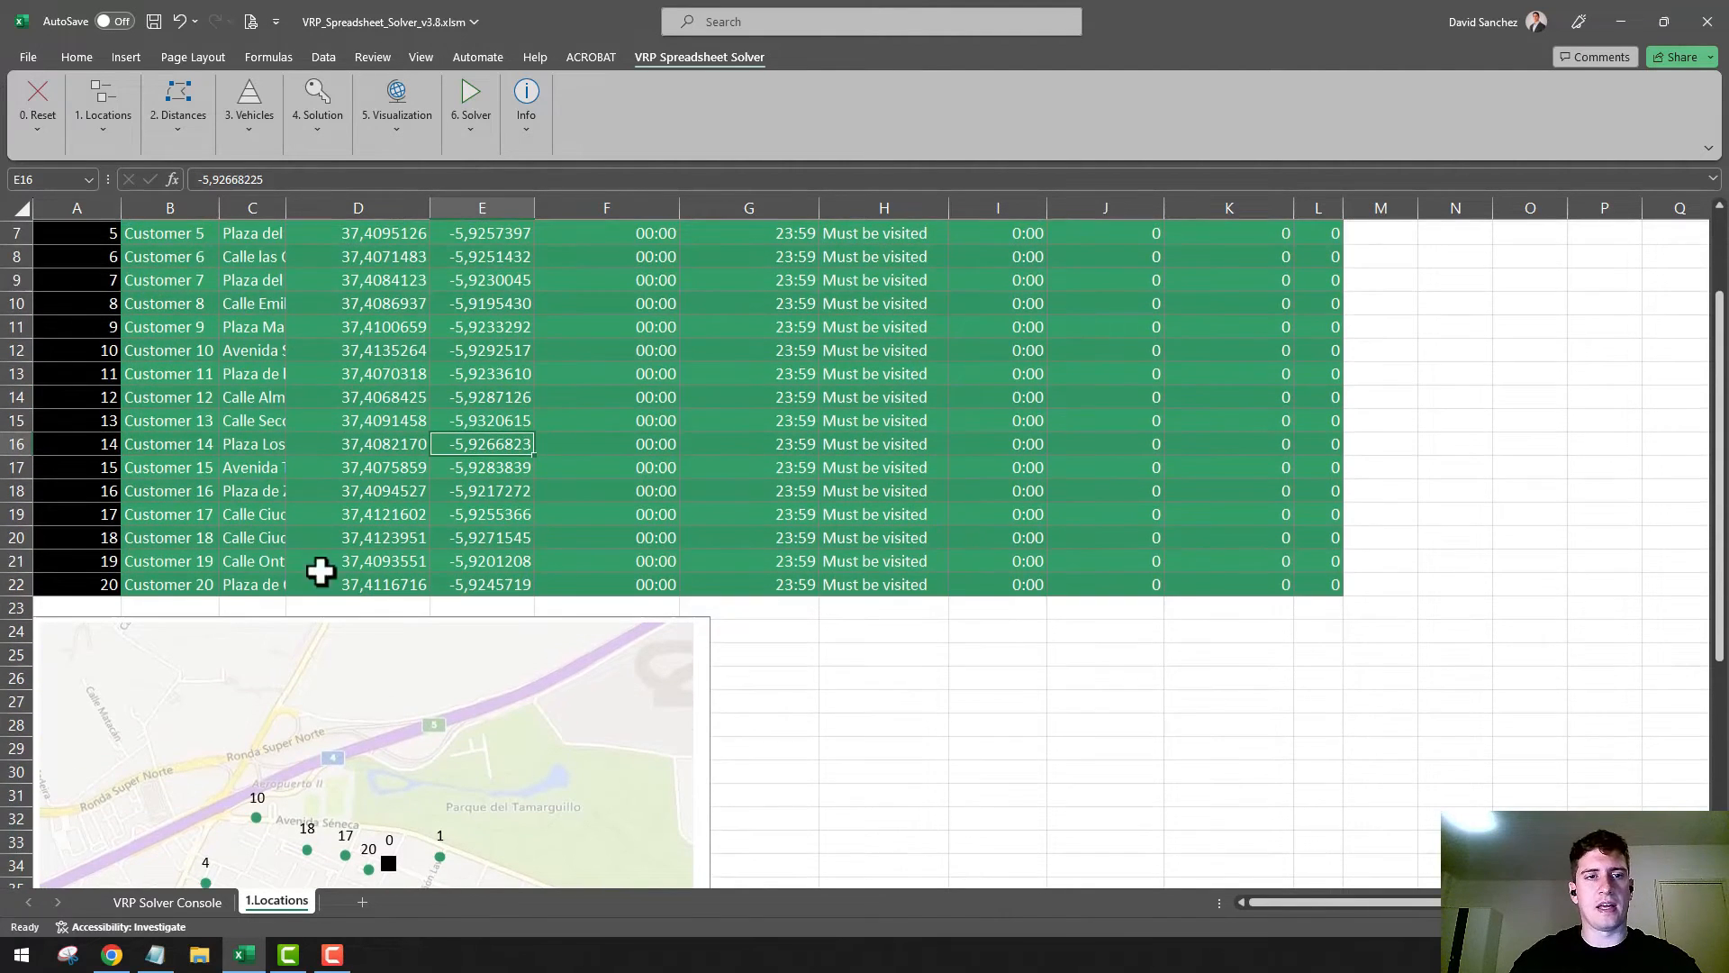
{"action": "scroll", "coordinate": [381, 586], "scroll_direction": "down", "scroll_amount": 5}
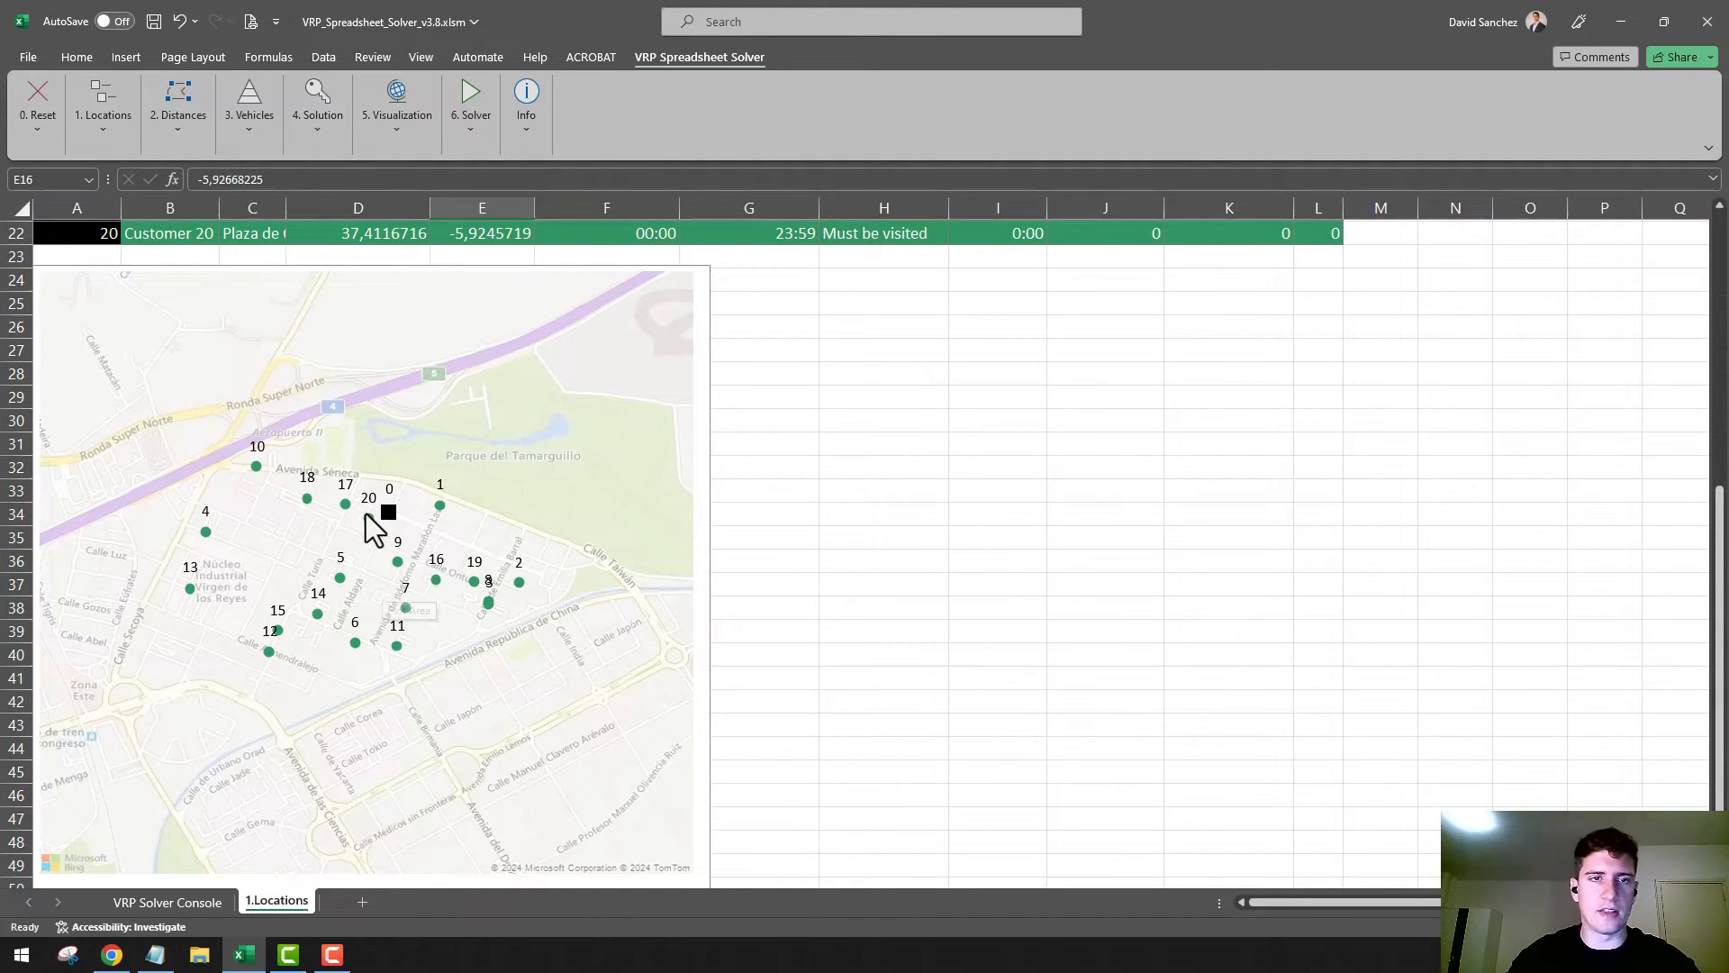
{"action": "scroll", "coordinate": [319, 487], "scroll_direction": "up", "scroll_amount": 4}
{"action": "scroll", "coordinate": [319, 487], "scroll_direction": "up", "scroll_amount": 3}
Make the Address column slightly wider and review the depot's address, service time, pickup amount and delivery amount cells
{"action": "left_click_drag", "start_coordinate": [287, 208], "coordinate": [423, 211]}
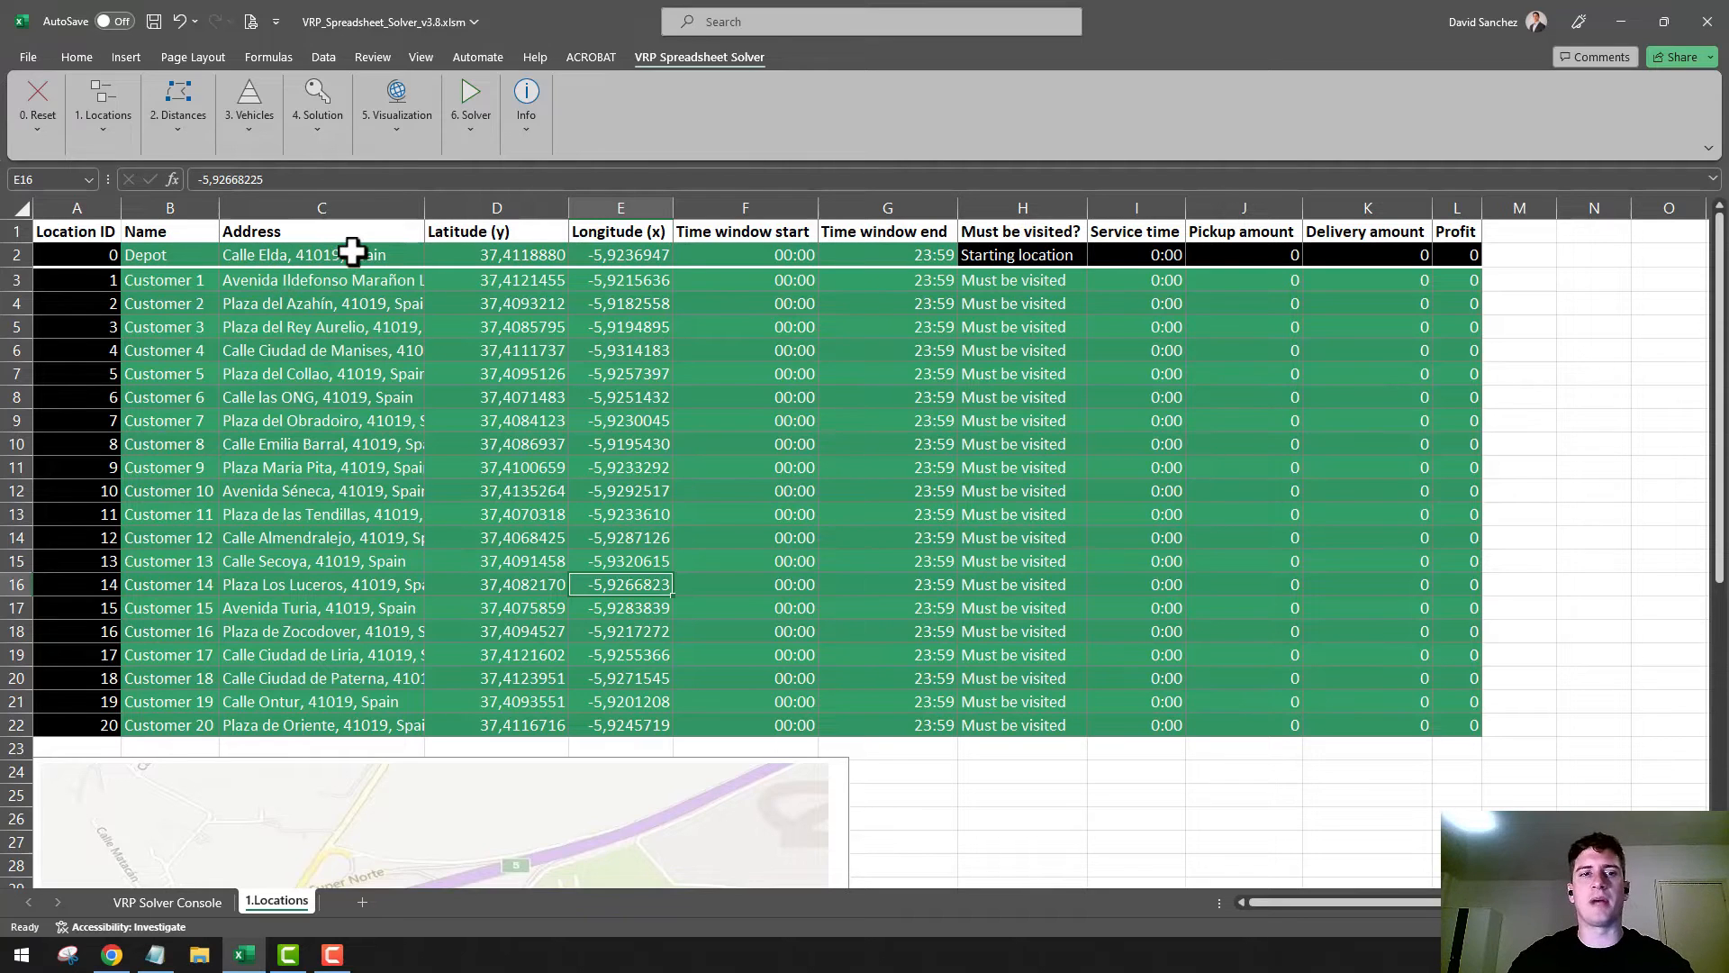
{"action": "left_click_drag", "start_coordinate": [424, 208], "coordinate": [303, 209]}
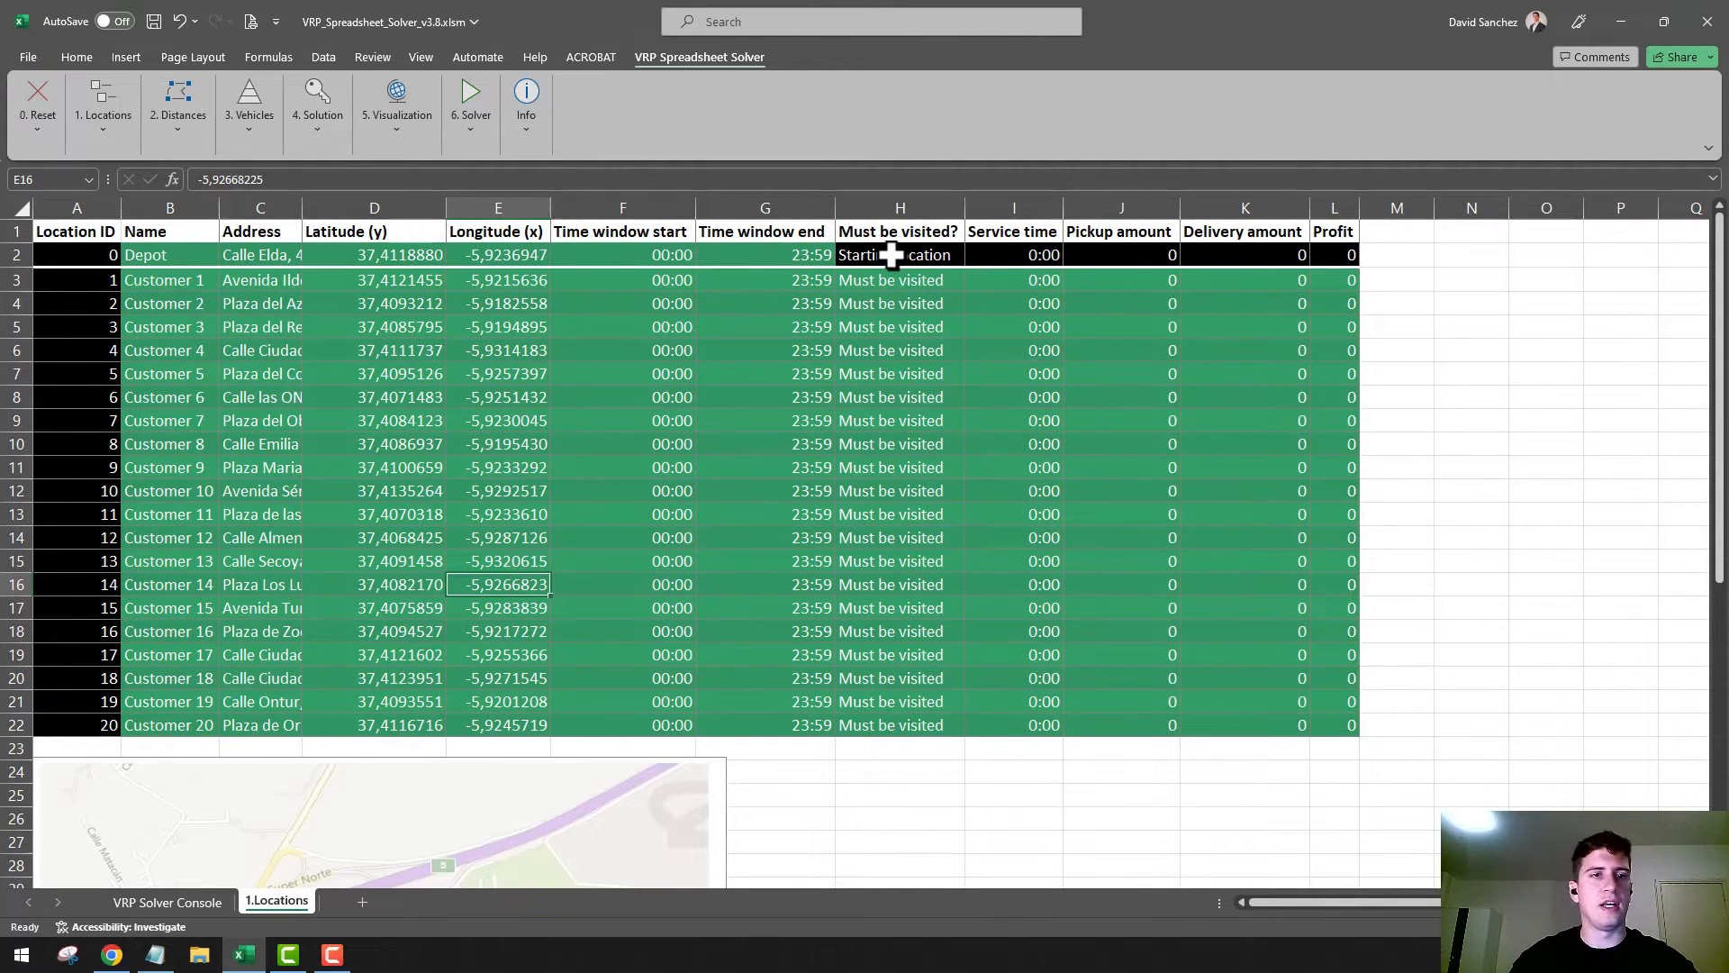
{"action": "left_click", "coordinate": [255, 256]}
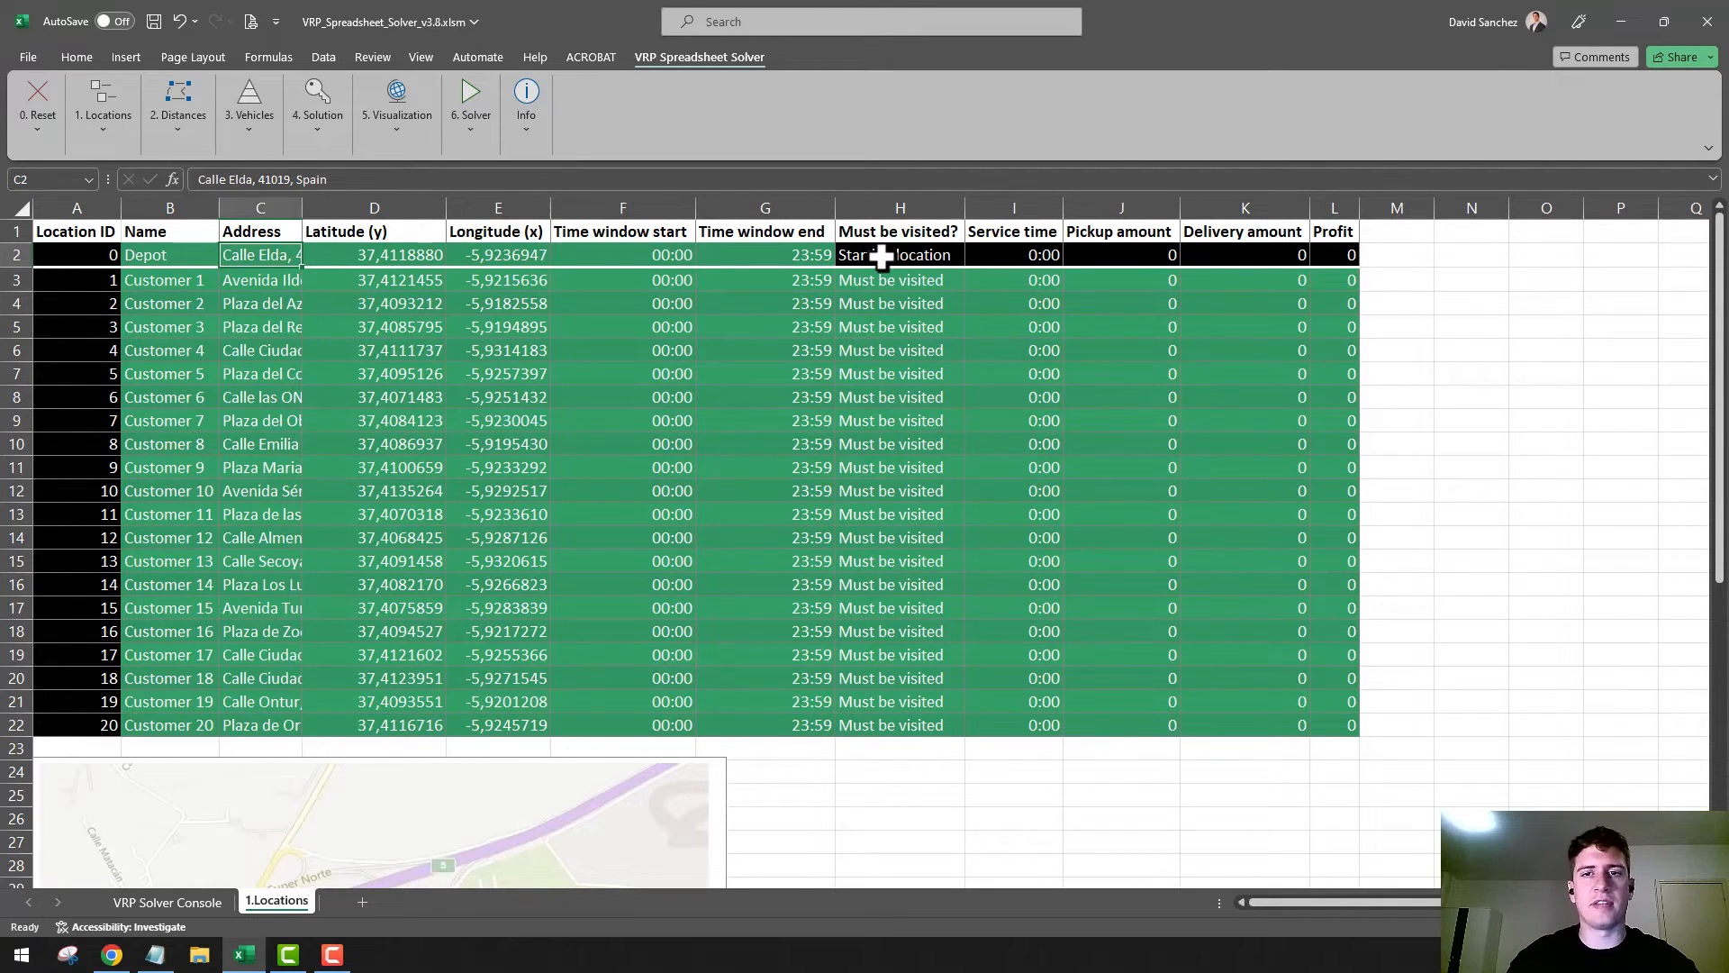
{"action": "left_click", "coordinate": [1020, 256]}
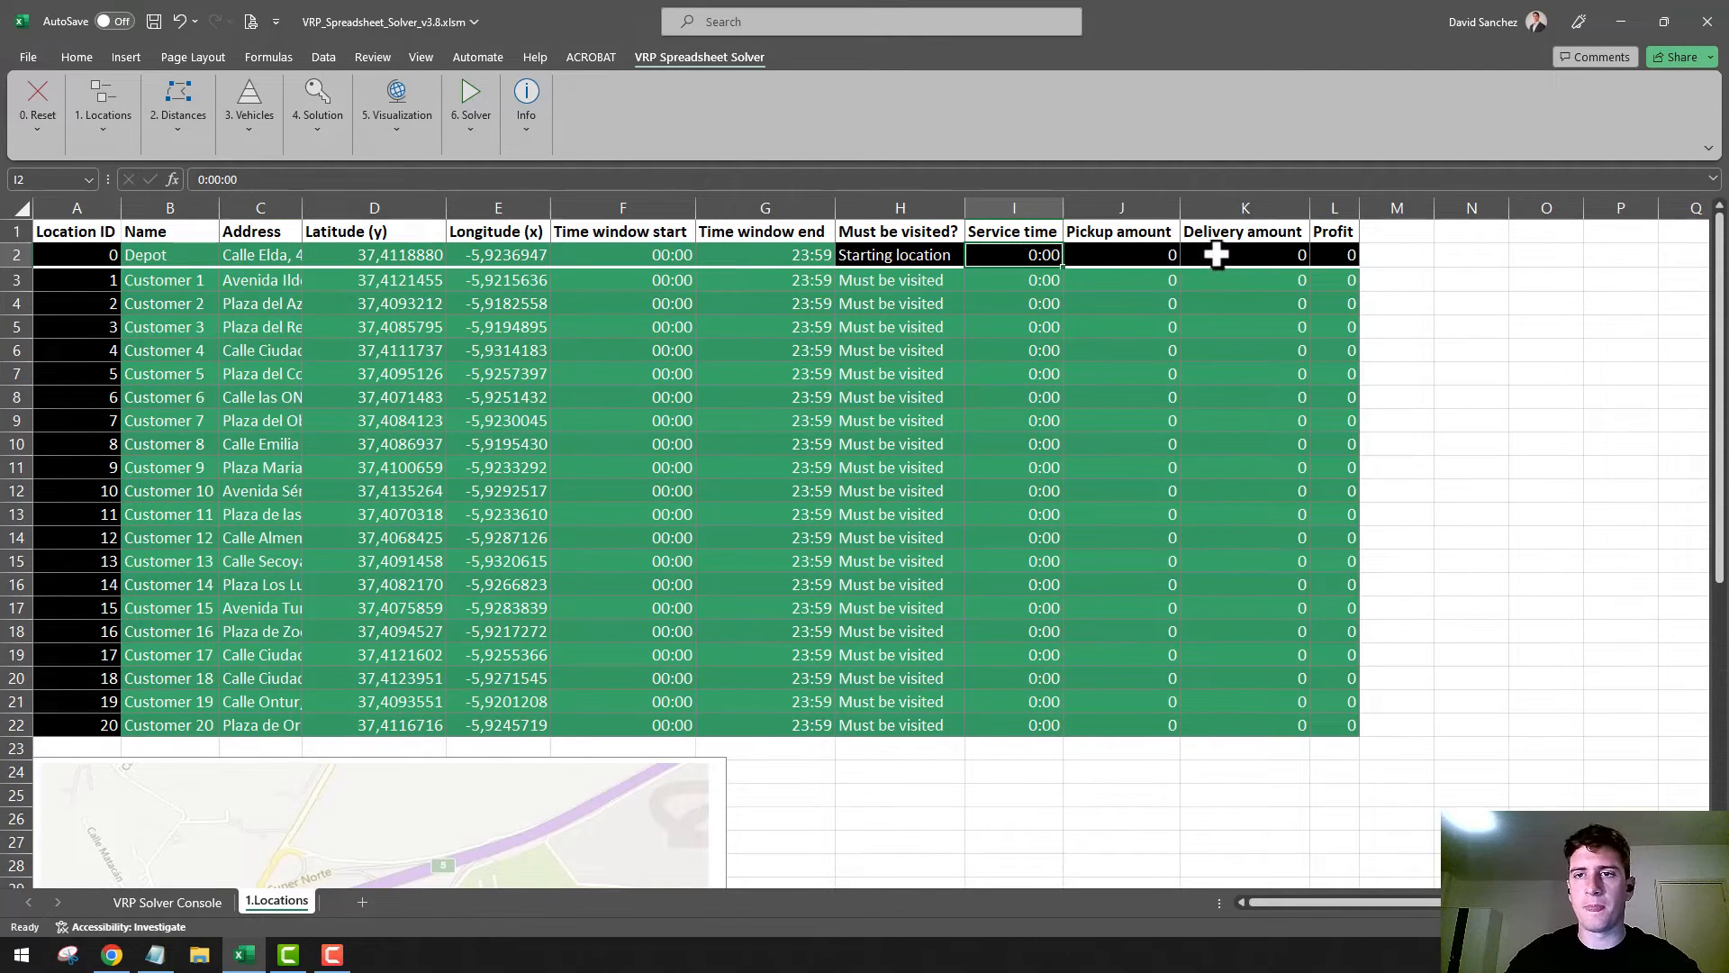
{"action": "left_click", "coordinate": [1139, 255]}
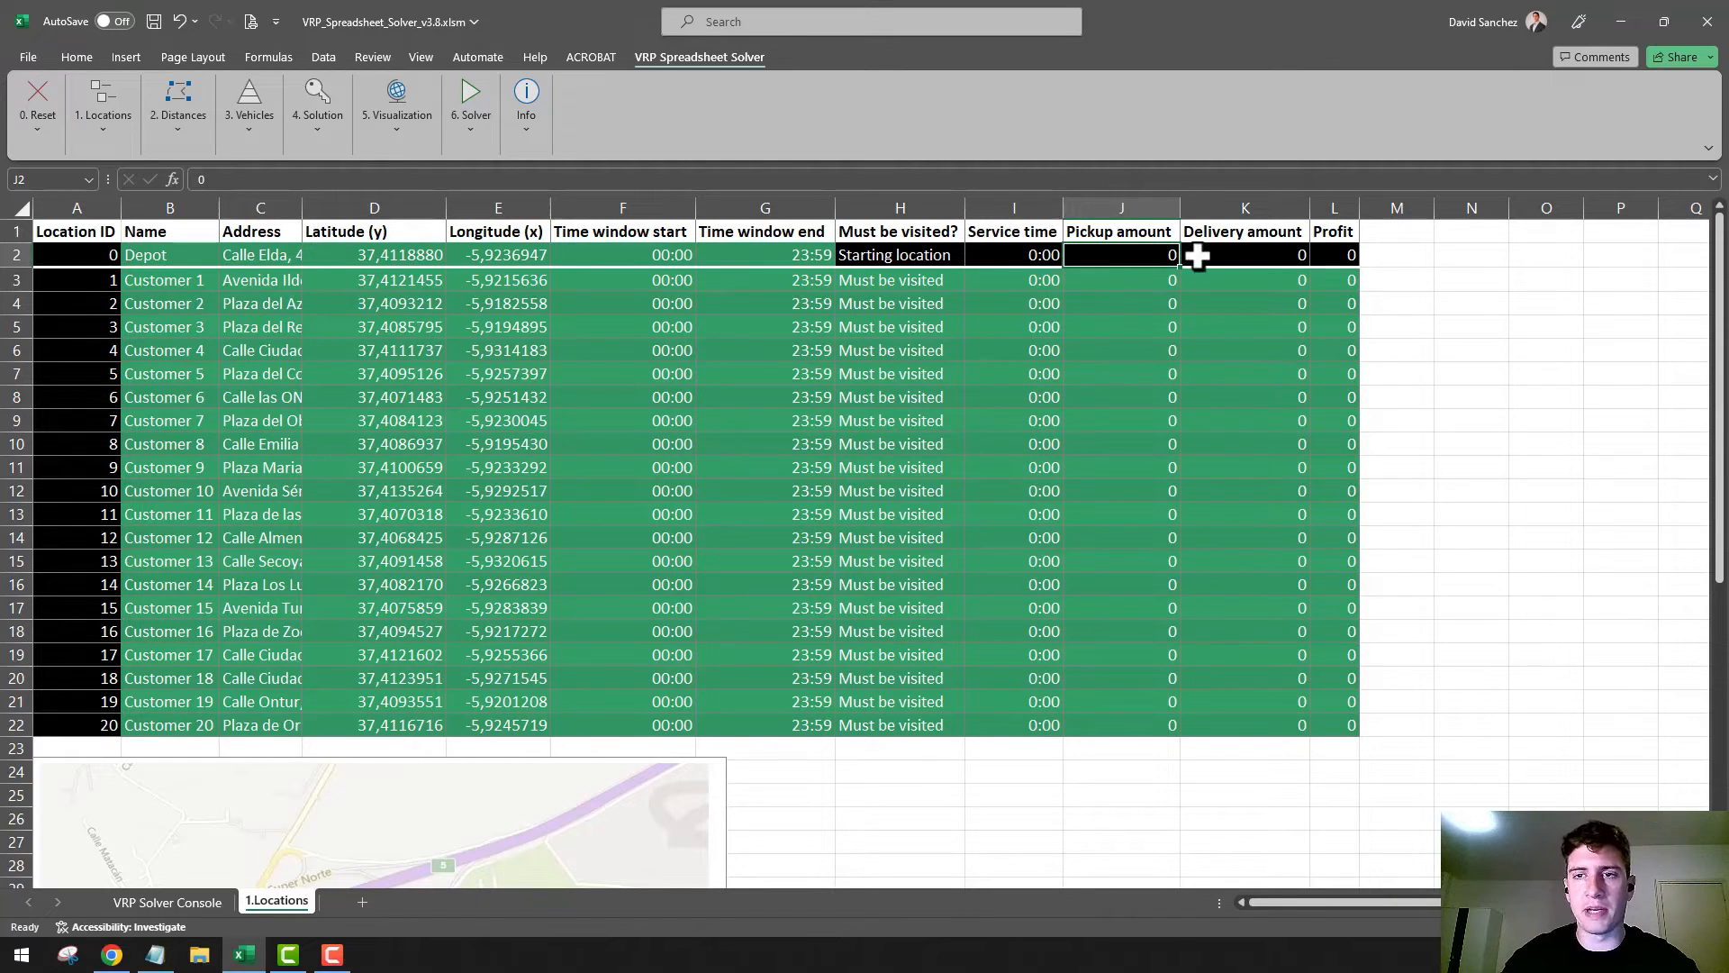
{"action": "left_click", "coordinate": [1245, 256]}
Set the delivery amount to 1 for every customer from Customer 1 to Customer 20, cells K3 to K22
{"action": "left_click", "coordinate": [1262, 279]}
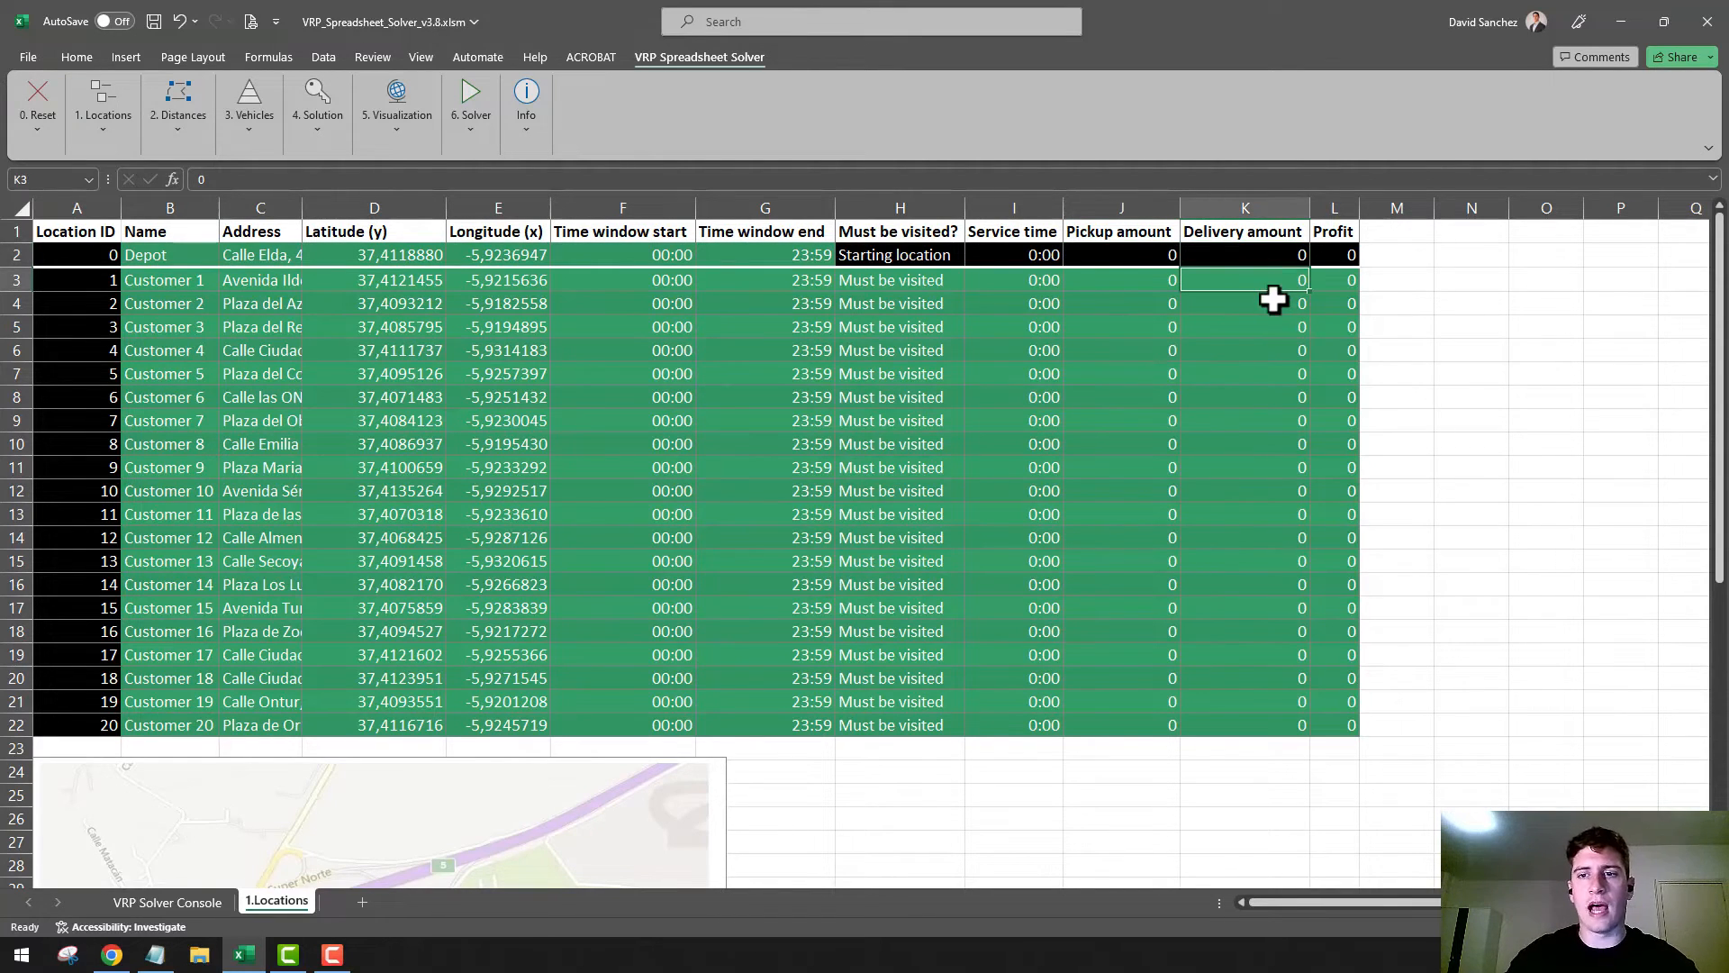
{"action": "type", "text": "1 1 1 "}
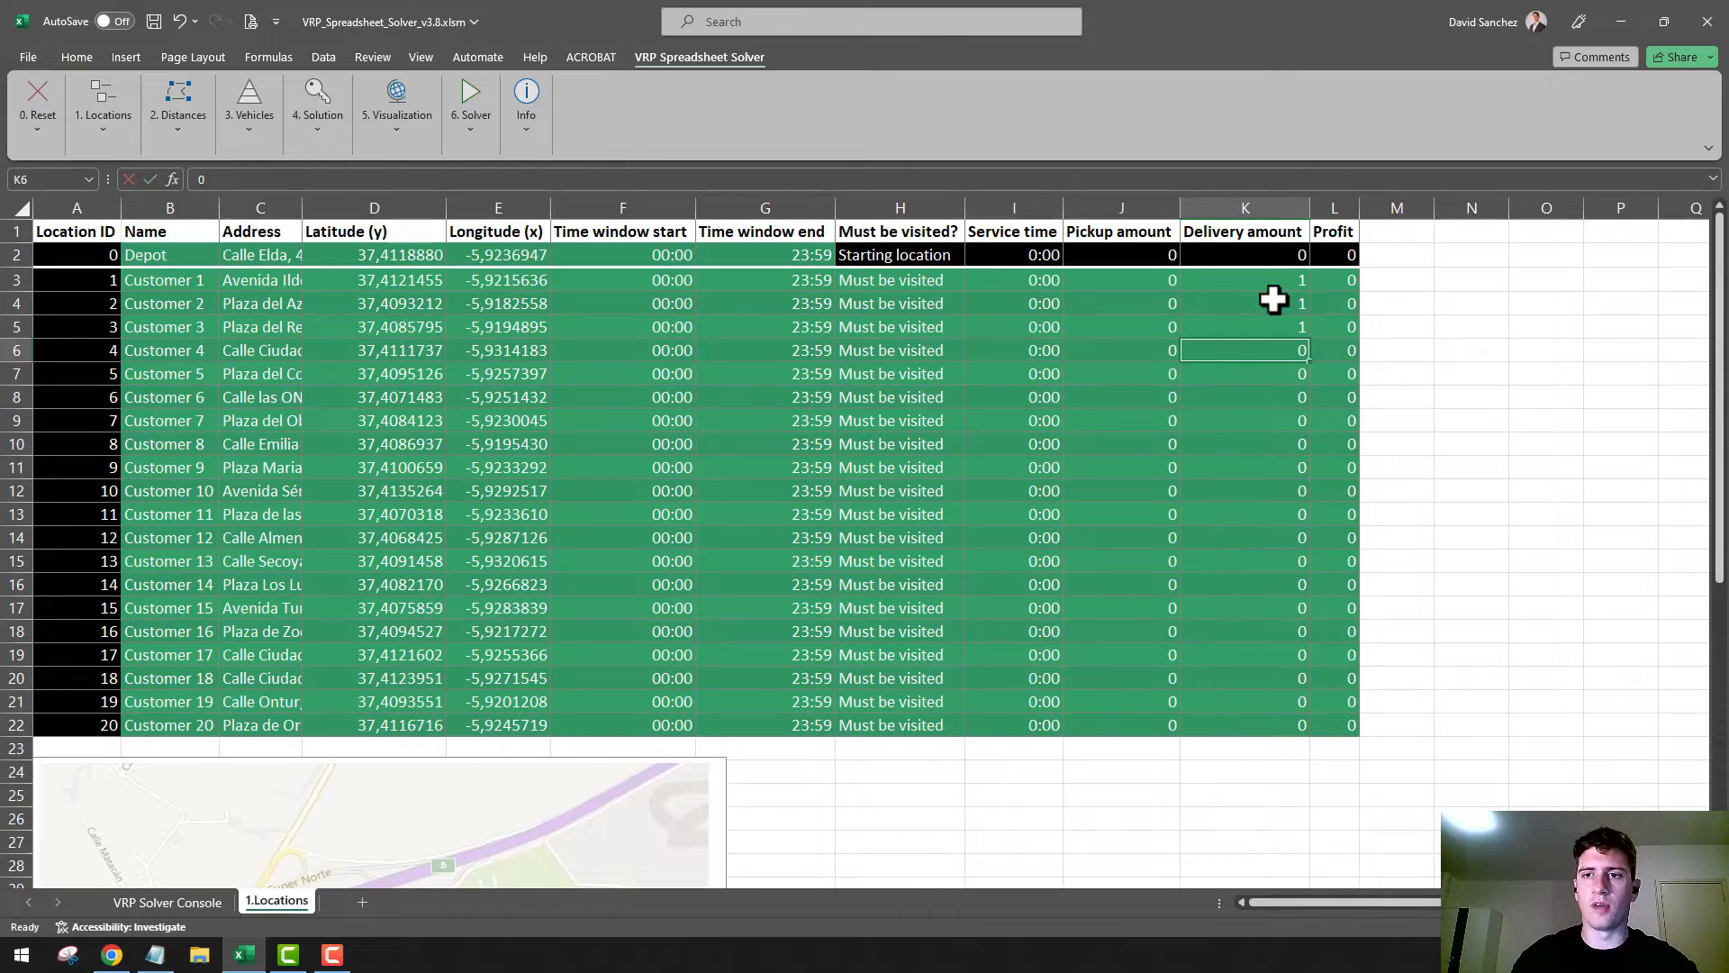
{"action": "type", "text": "1 1"}
{"action": "key", "text": "Return"}
{"action": "type", "text": "1 1 1 1 "}
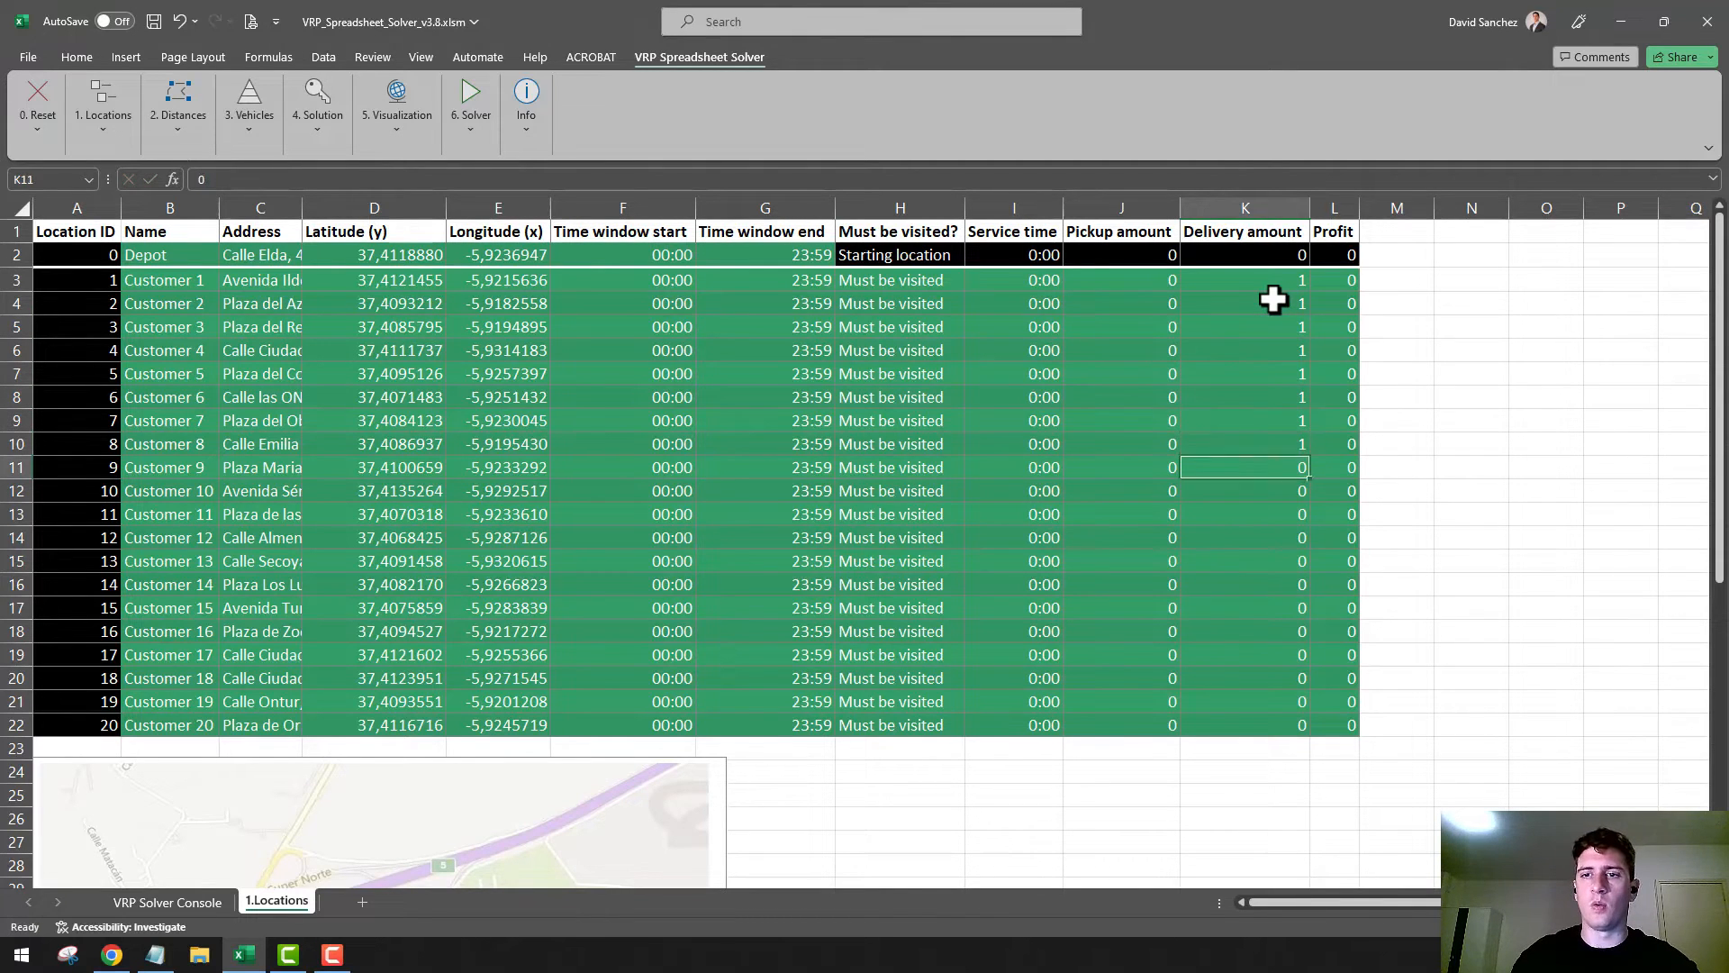
{"action": "type", "text": "1"}
{"action": "key", "text": "Return"}
{"action": "type", "text": "1"}
{"action": "key", "text": "Return"}
{"action": "type", "text": "1"}
{"action": "key", "text": "Return"}
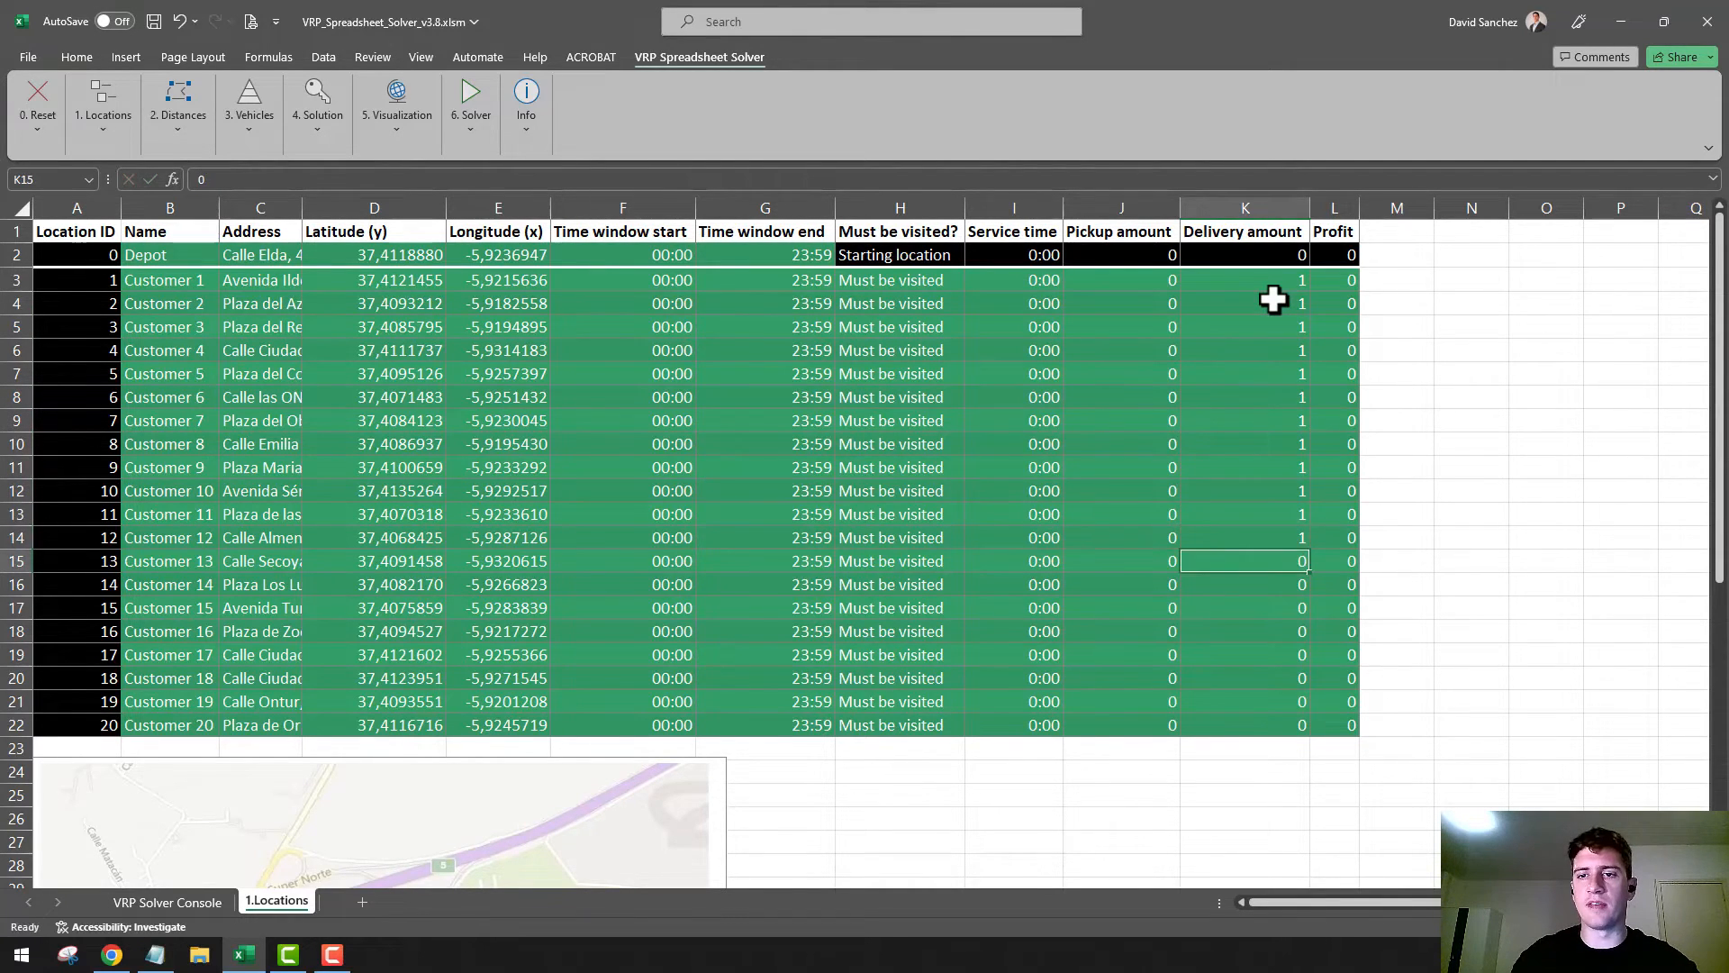
{"action": "type", "text": "1"}
{"action": "key", "text": "Return"}
{"action": "type", "text": "1 1 1 1 1"}
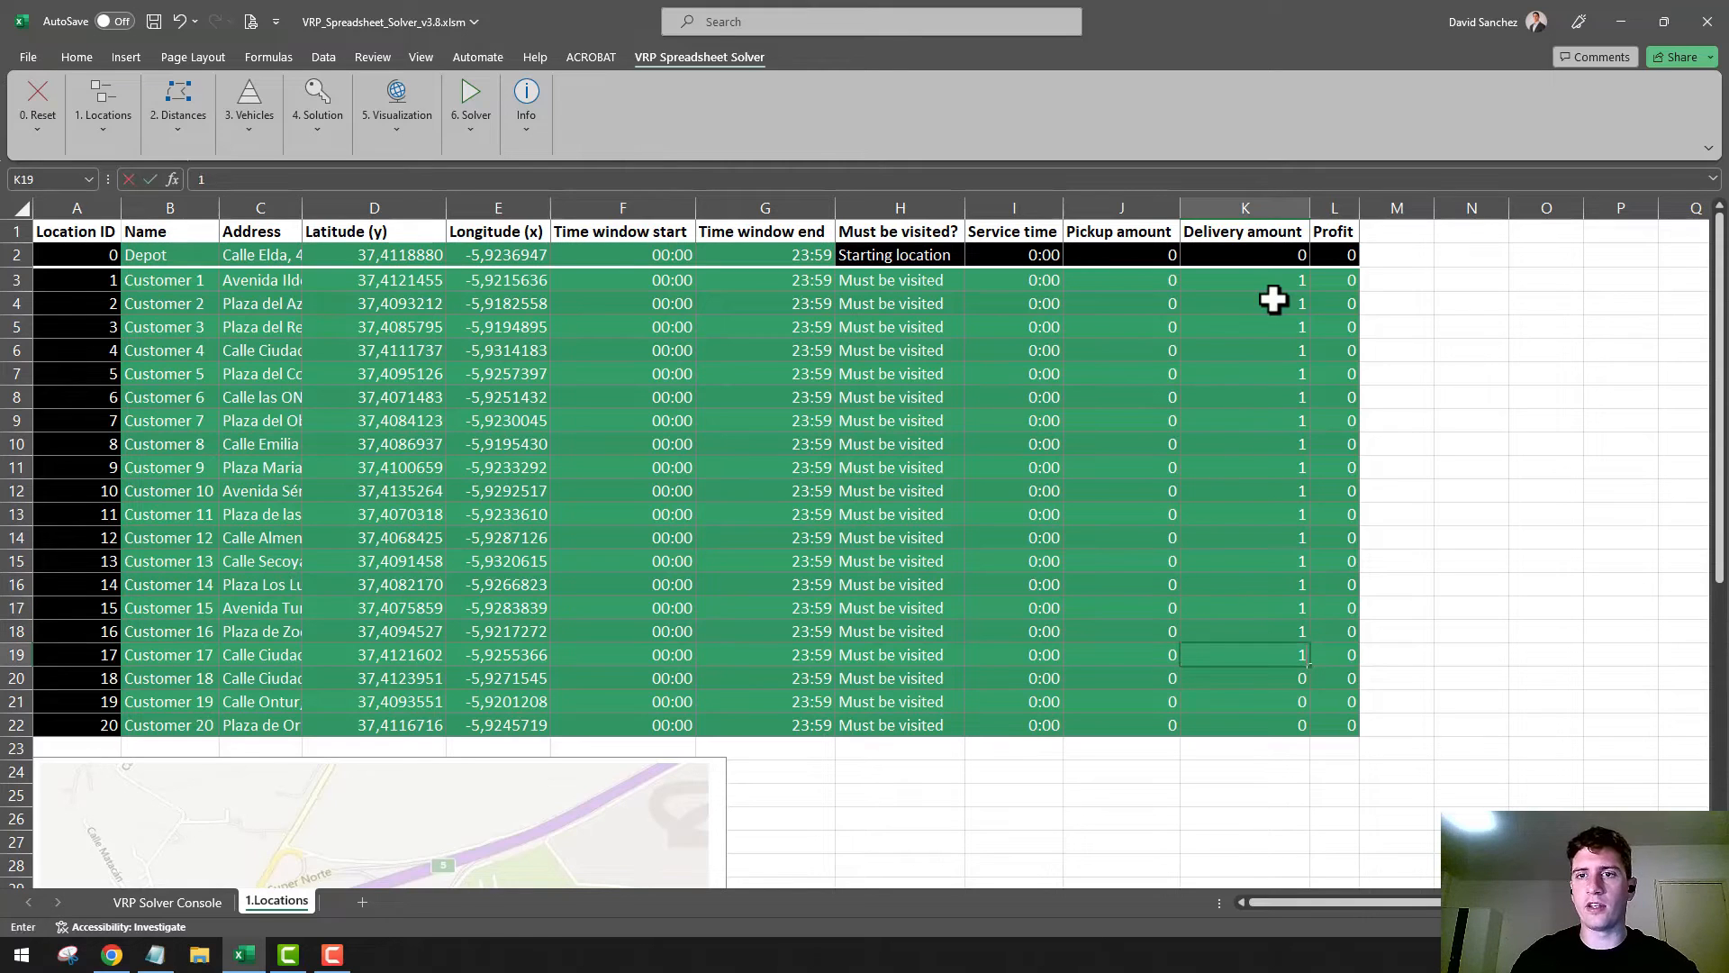
{"action": "key", "text": "Return"}
{"action": "type", "text": "1"}
{"action": "key", "text": "Return"}
{"action": "type", "text": "1"}
{"action": "key", "text": "Return"}
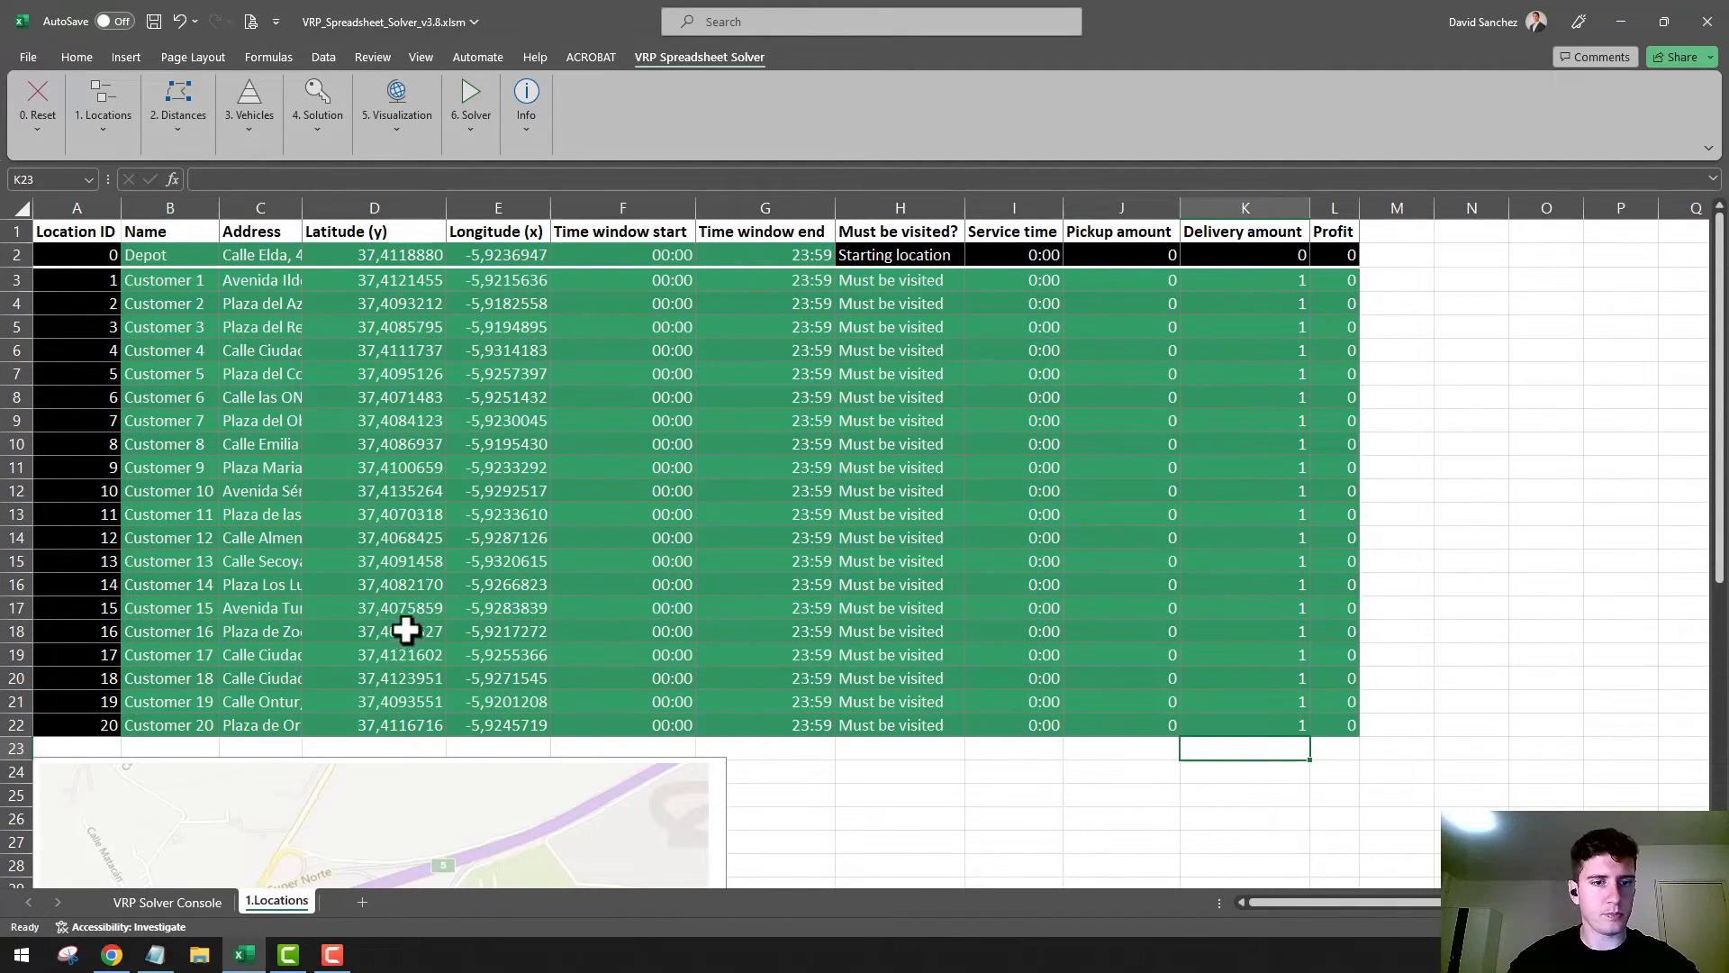
Generate the 2.Distances worksheet with the solver's Setup Distances Worksheet command and agree to continue
{"action": "left_click", "coordinate": [101, 127]}
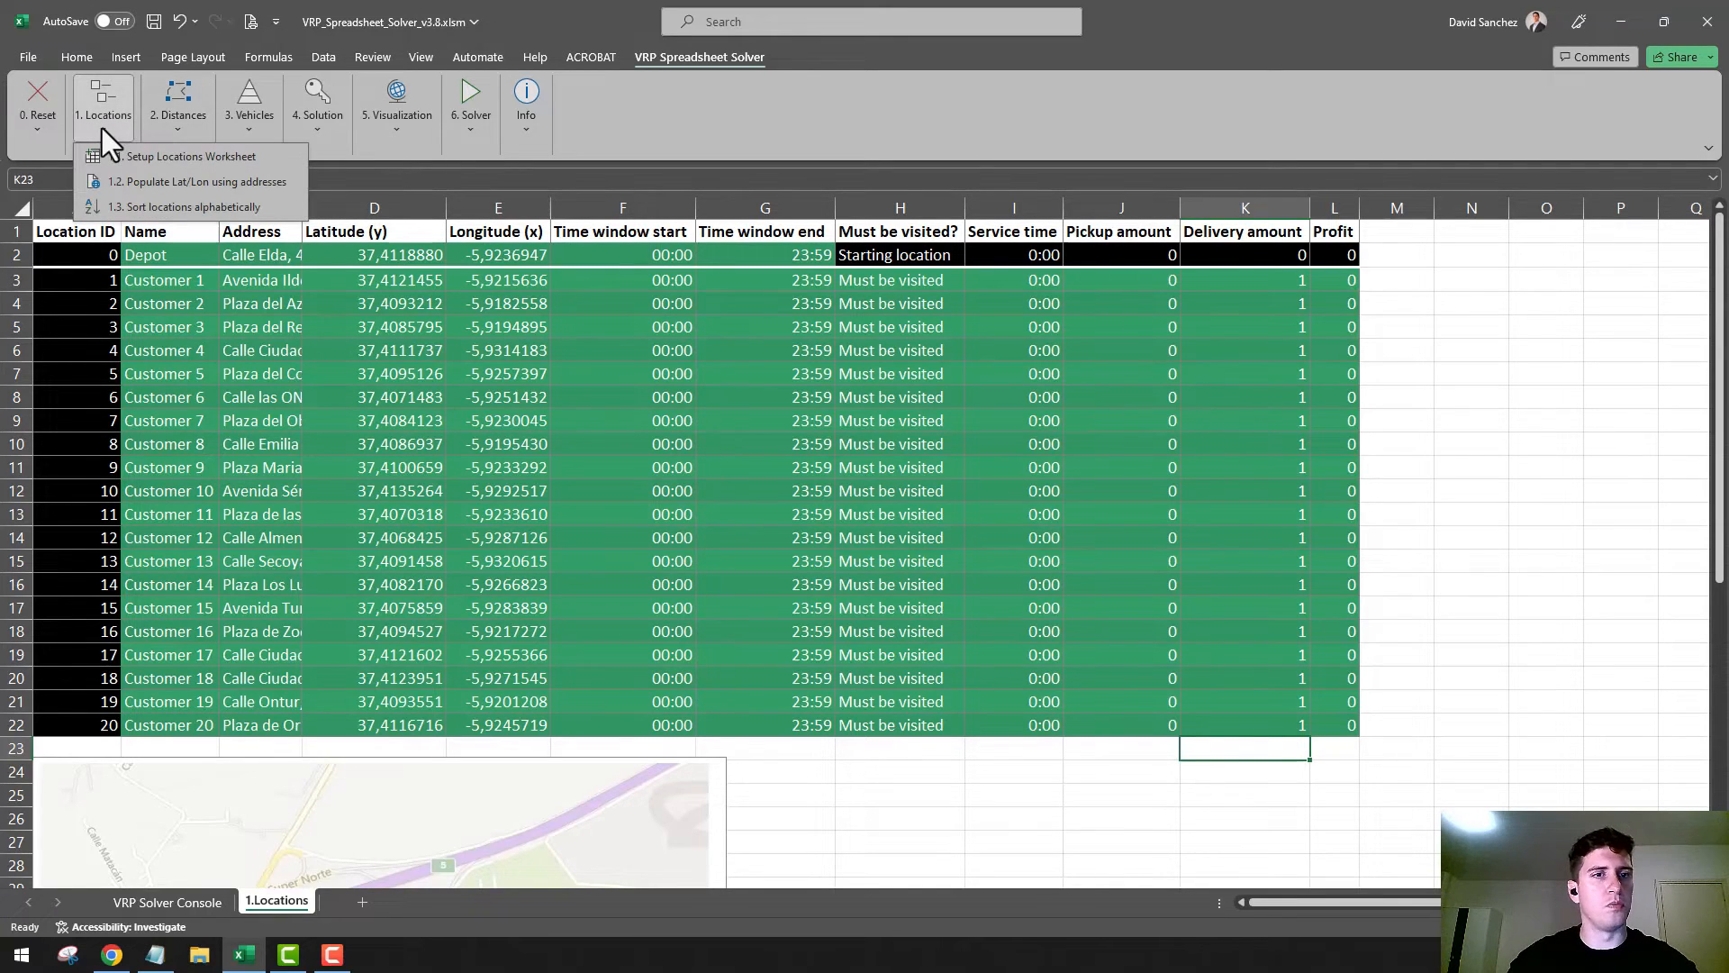
{"action": "left_click", "coordinate": [1100, 340]}
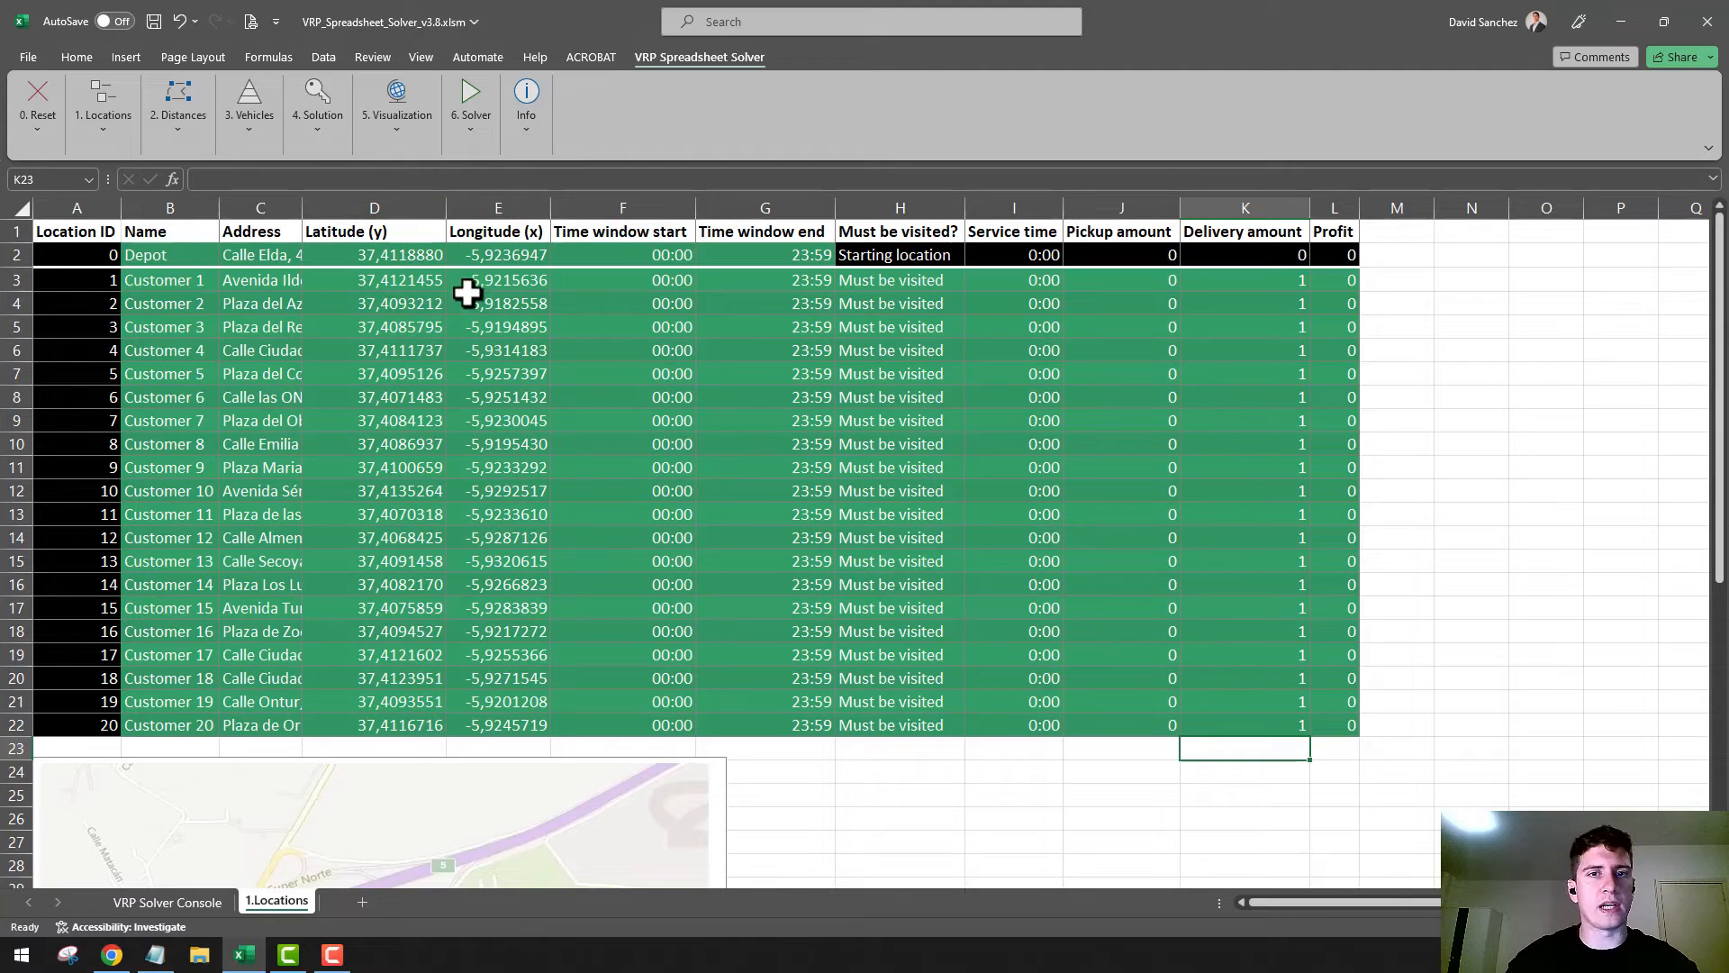
{"action": "left_click", "coordinate": [245, 133]}
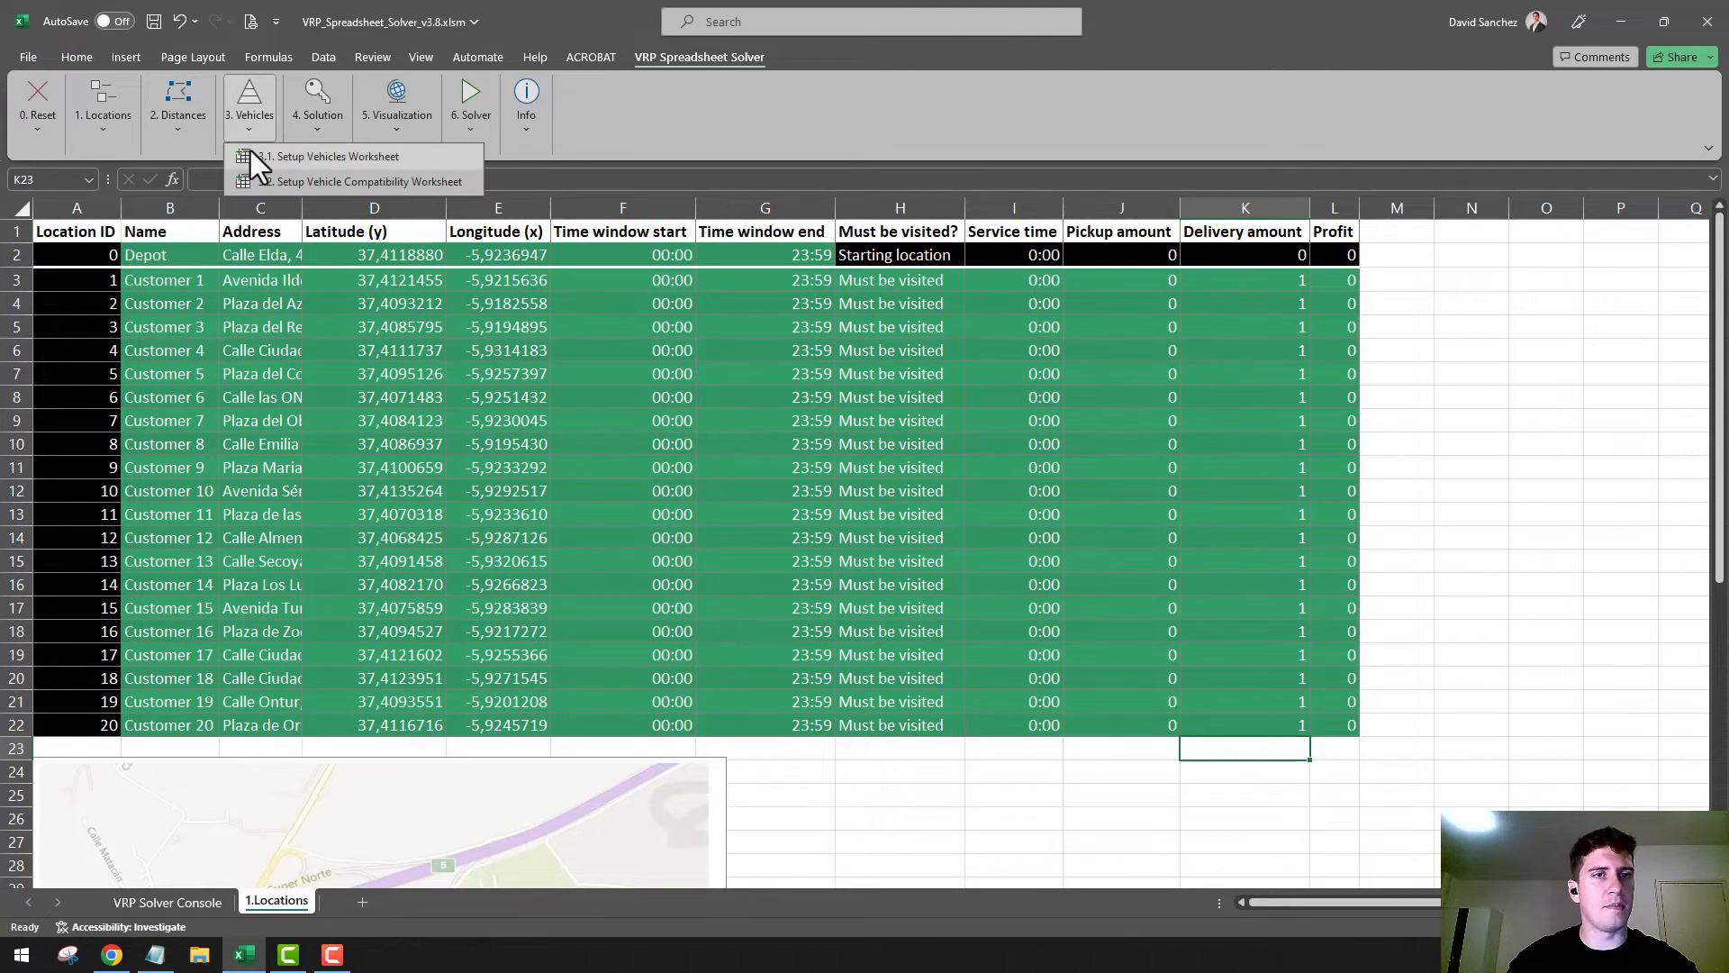
{"action": "left_click", "coordinate": [195, 132]}
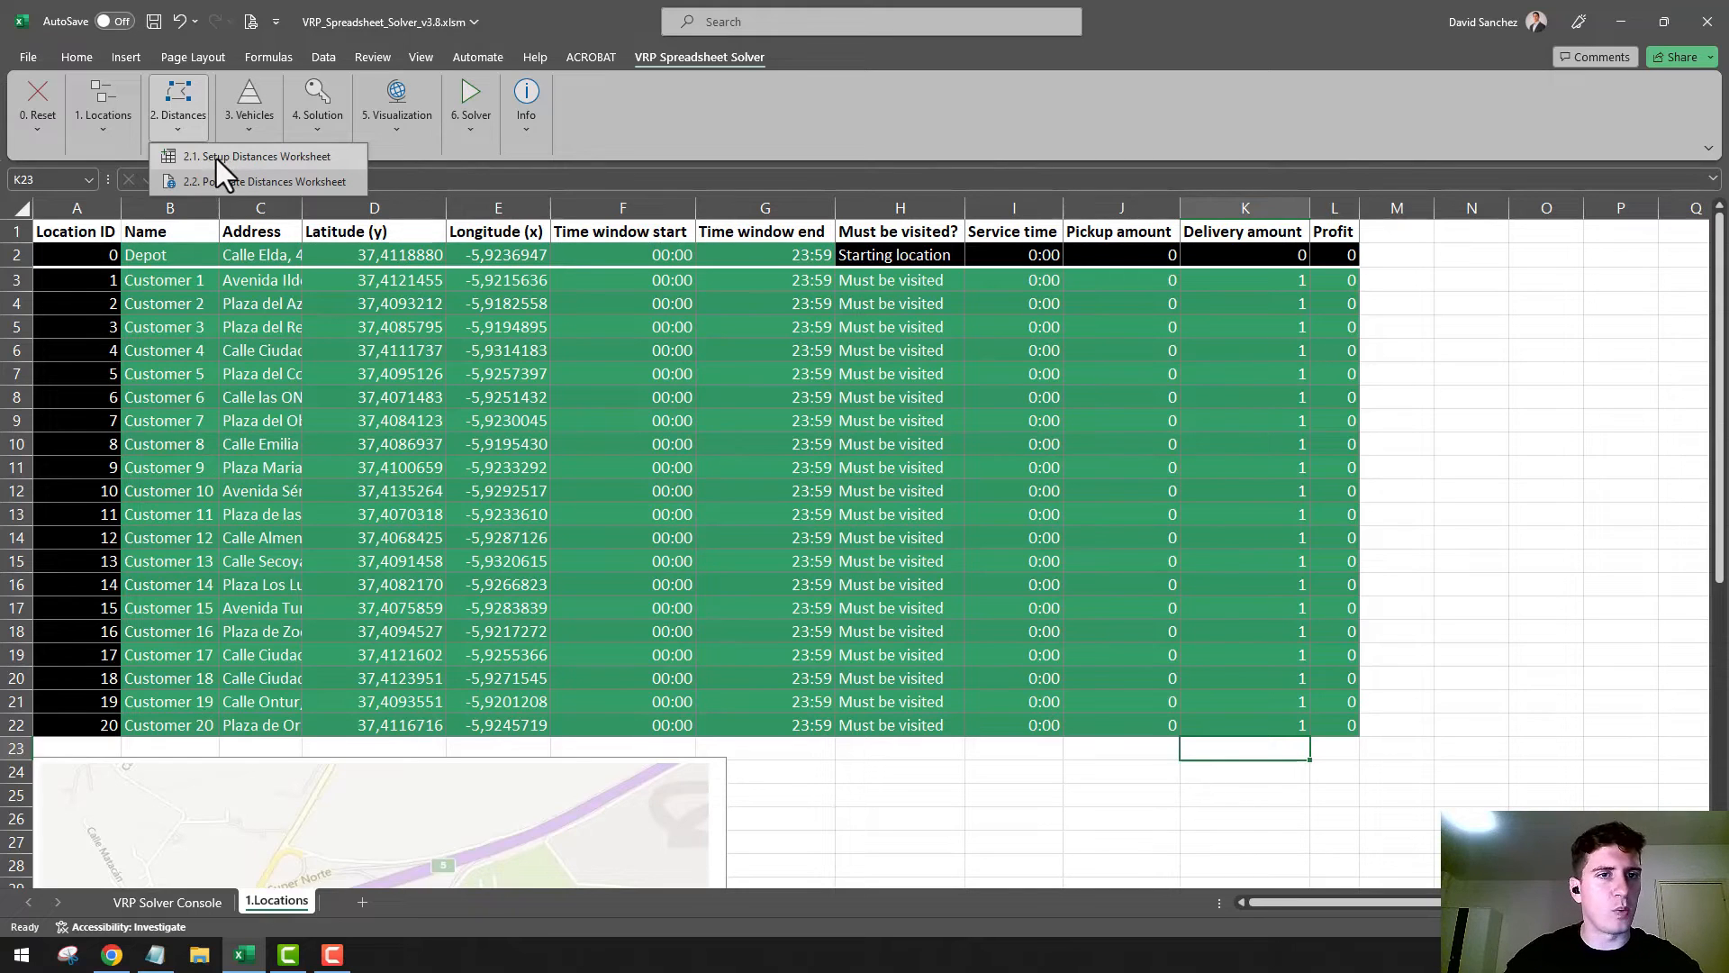
{"action": "left_click", "coordinate": [223, 158]}
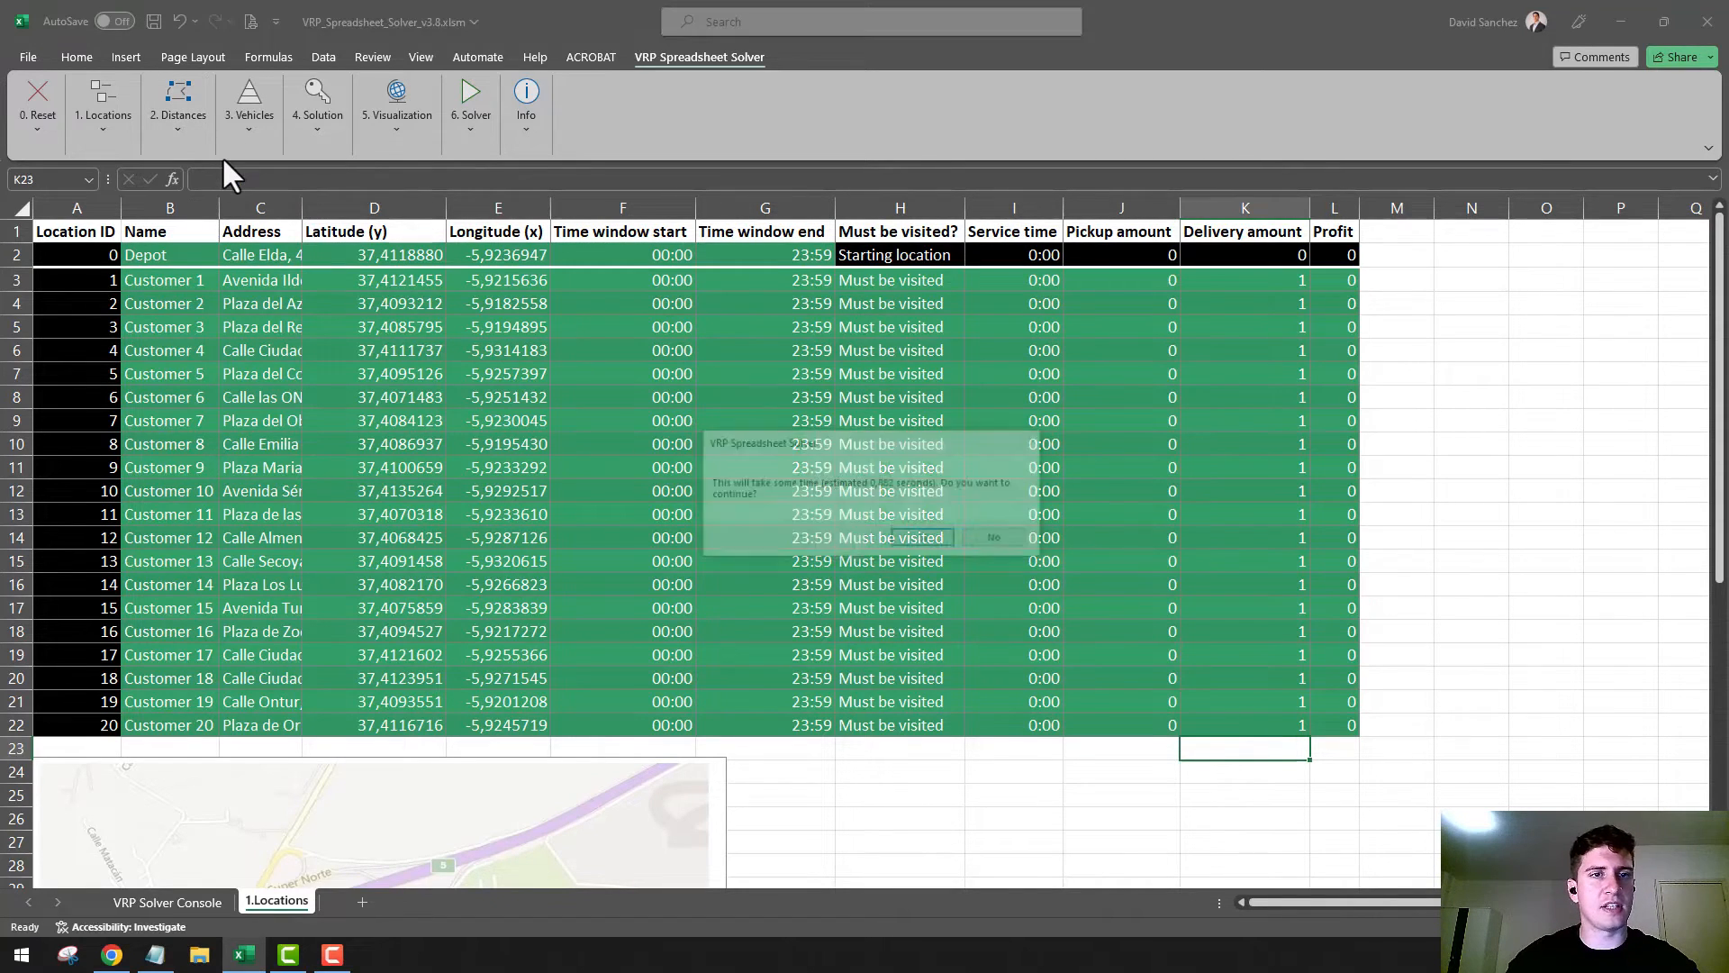
{"action": "left_click", "coordinate": [925, 538]}
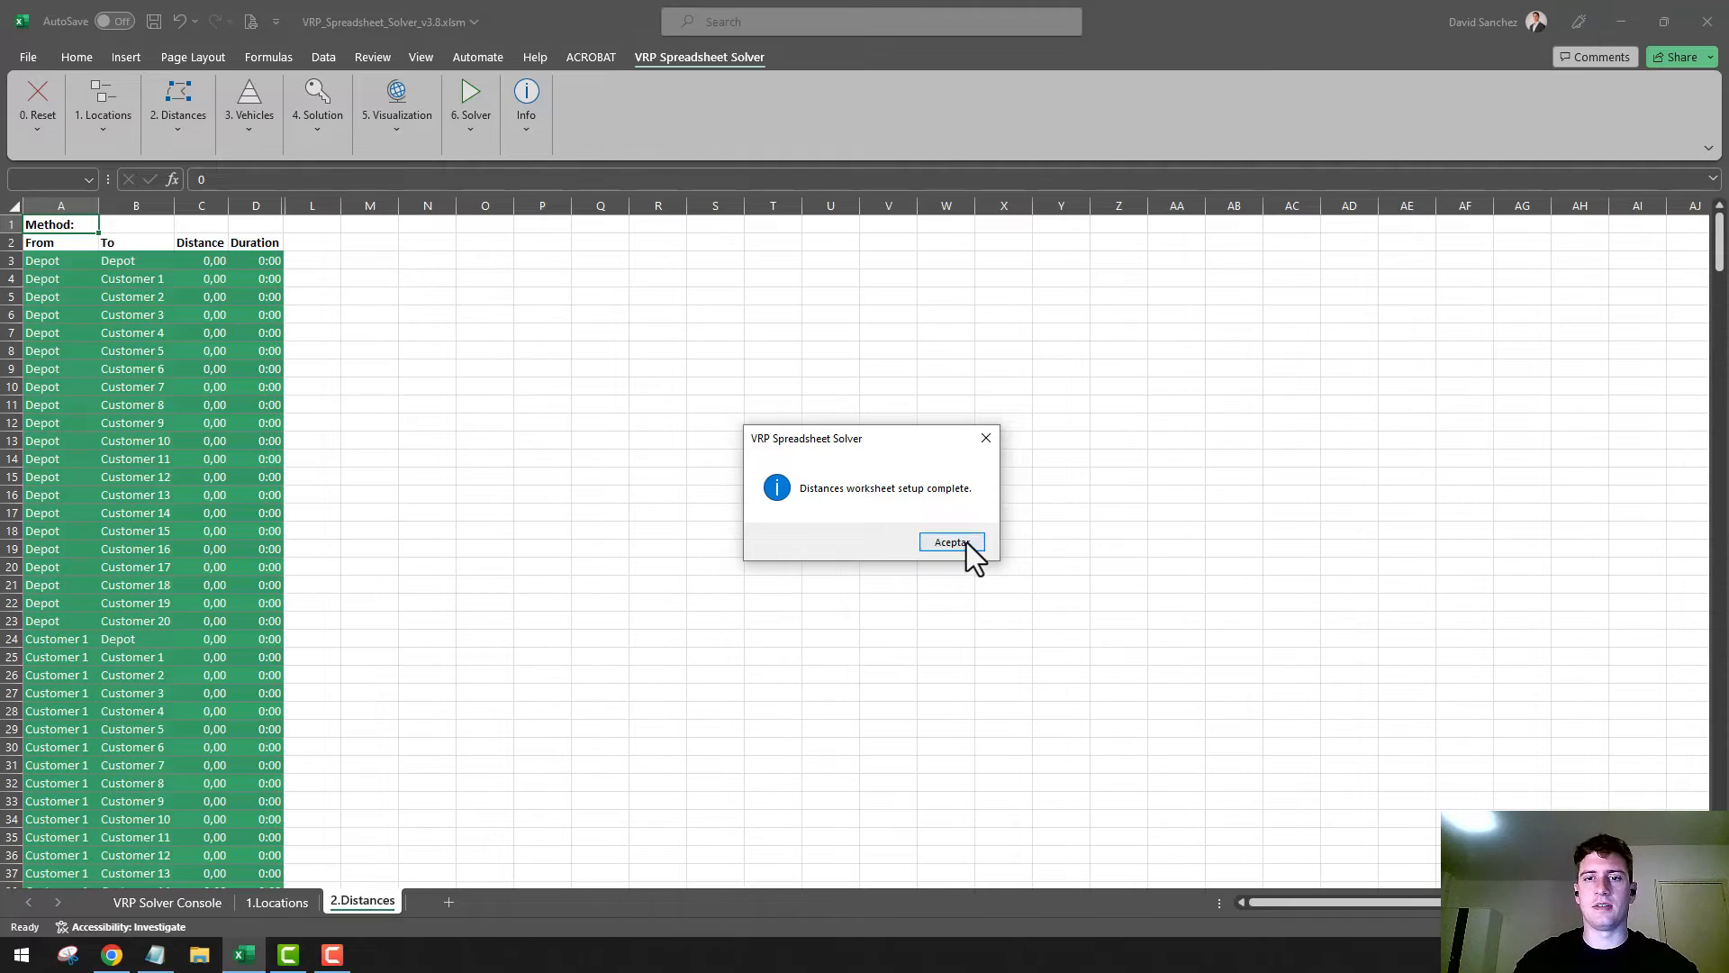
Populate the distances worksheet with Bing Maps driving distances and durations, accepting the terms, and review the Depot to Customer 1 distance and duration
{"action": "left_click", "coordinate": [954, 542]}
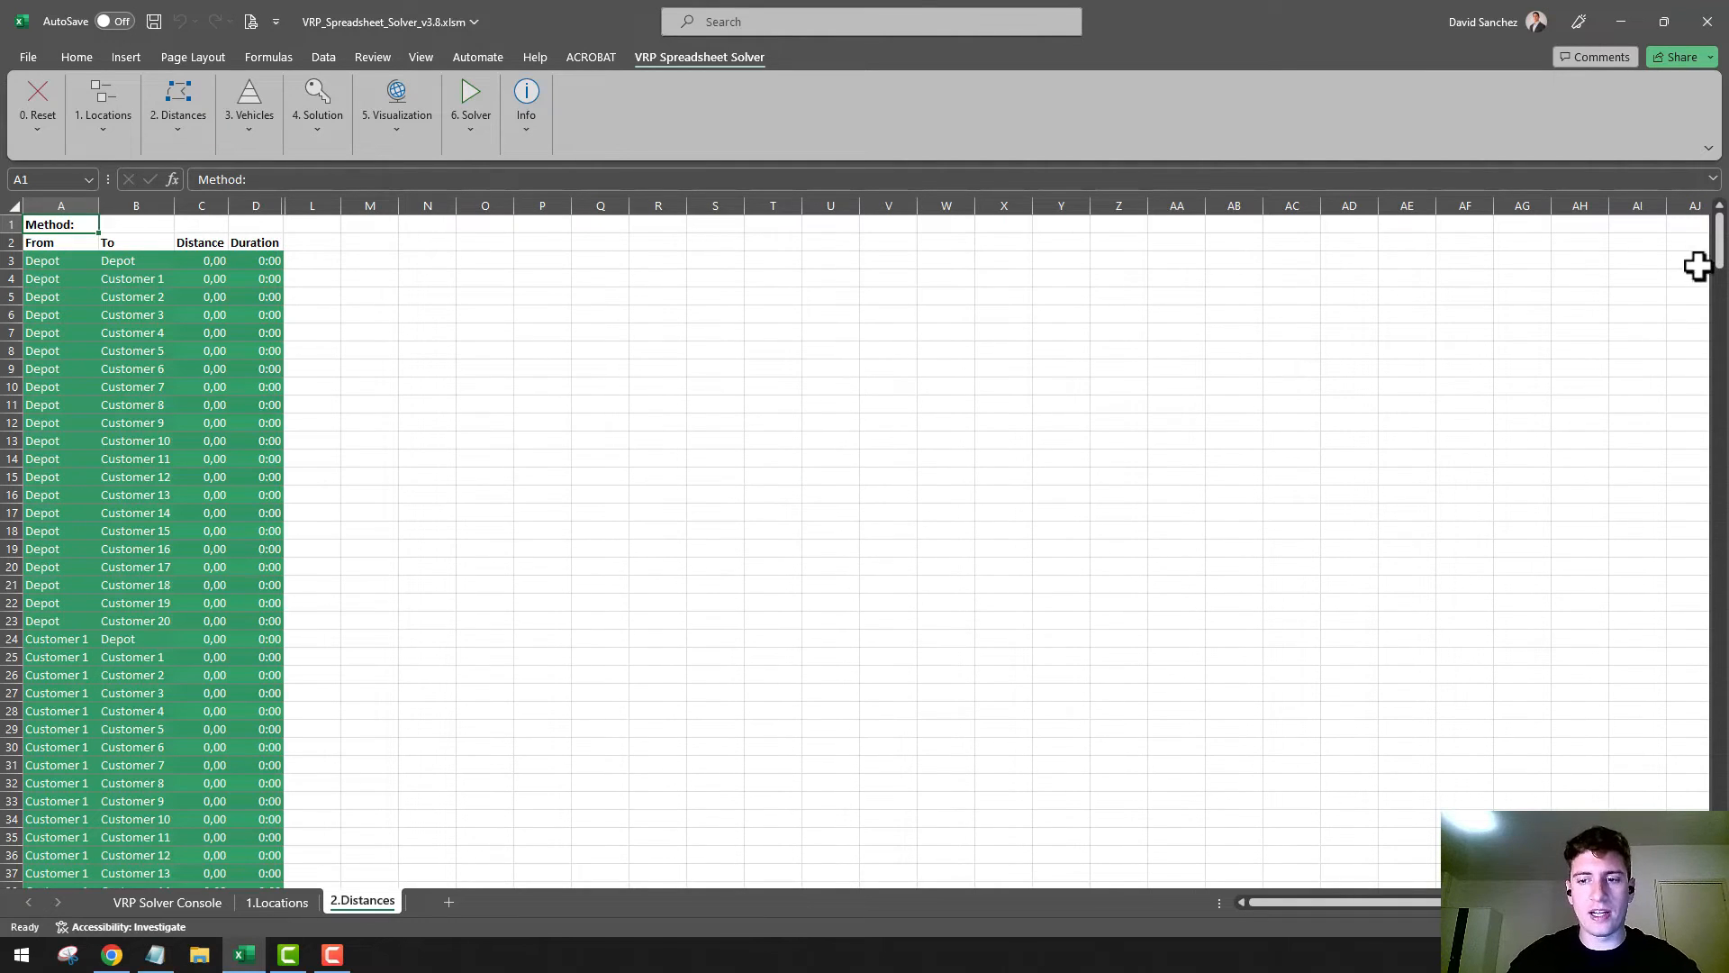
{"action": "mouse_move", "coordinate": [1719, 241]}
{"action": "left_mouse_down"}
{"action": "mouse_move", "coordinate": [1718, 847]}
{"action": "mouse_move", "coordinate": [1693, 220]}
{"action": "left_mouse_up"}
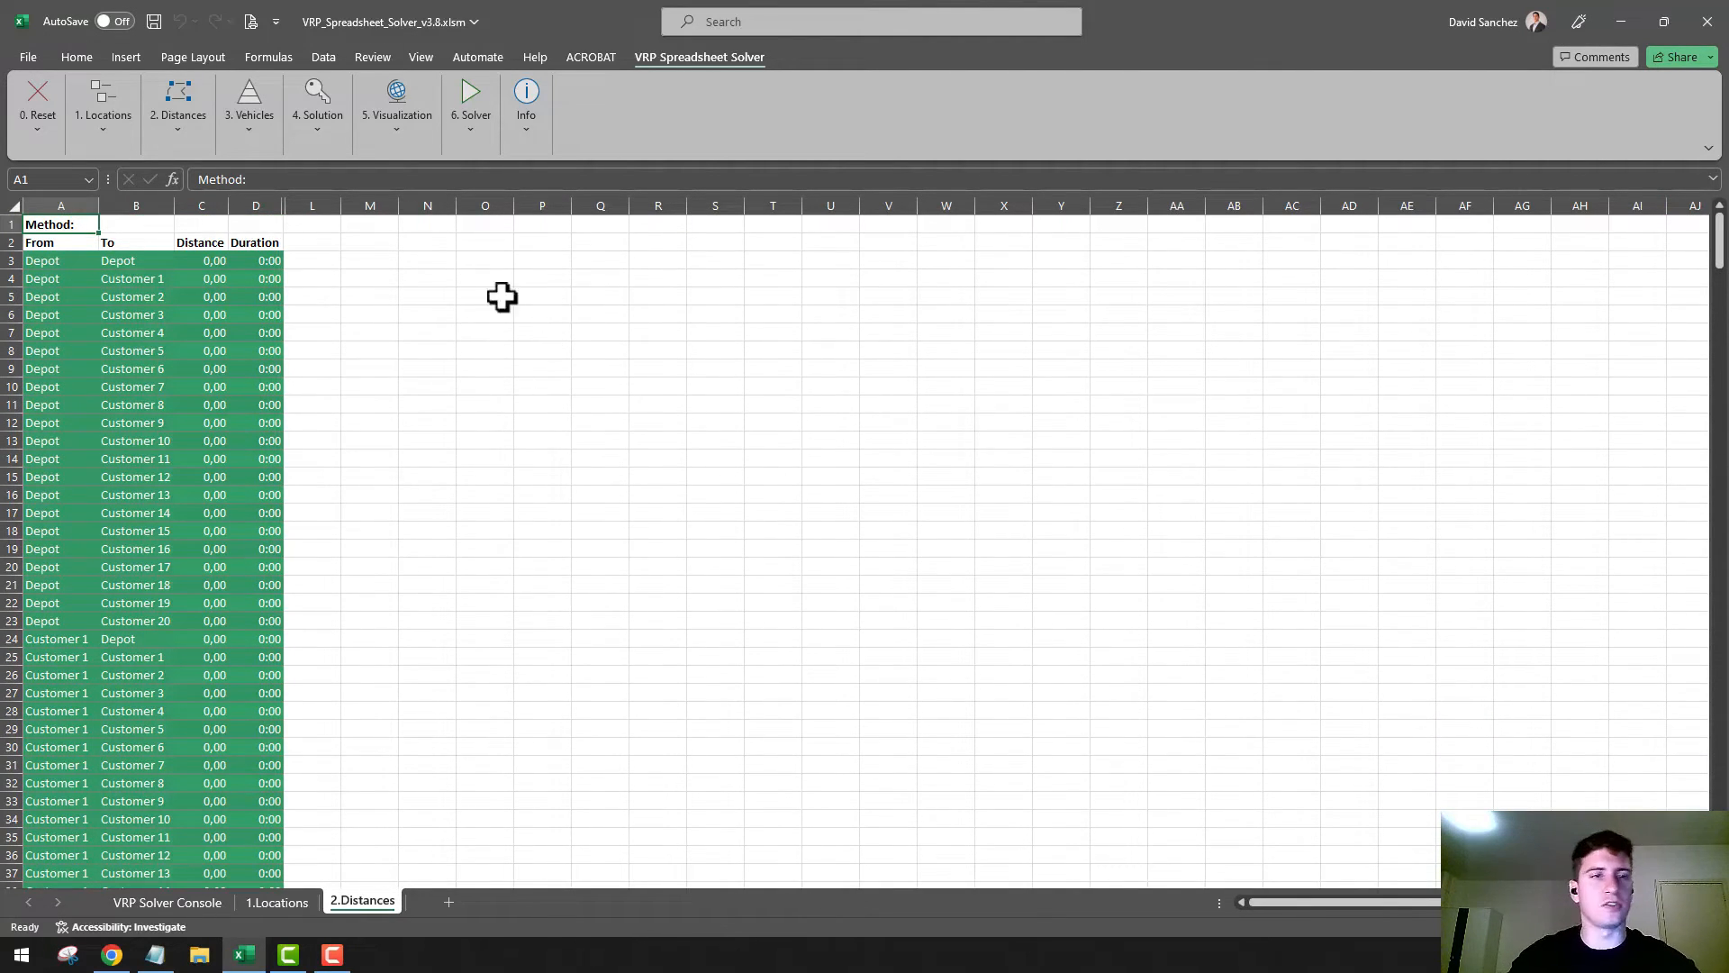
{"action": "left_click", "coordinate": [196, 128]}
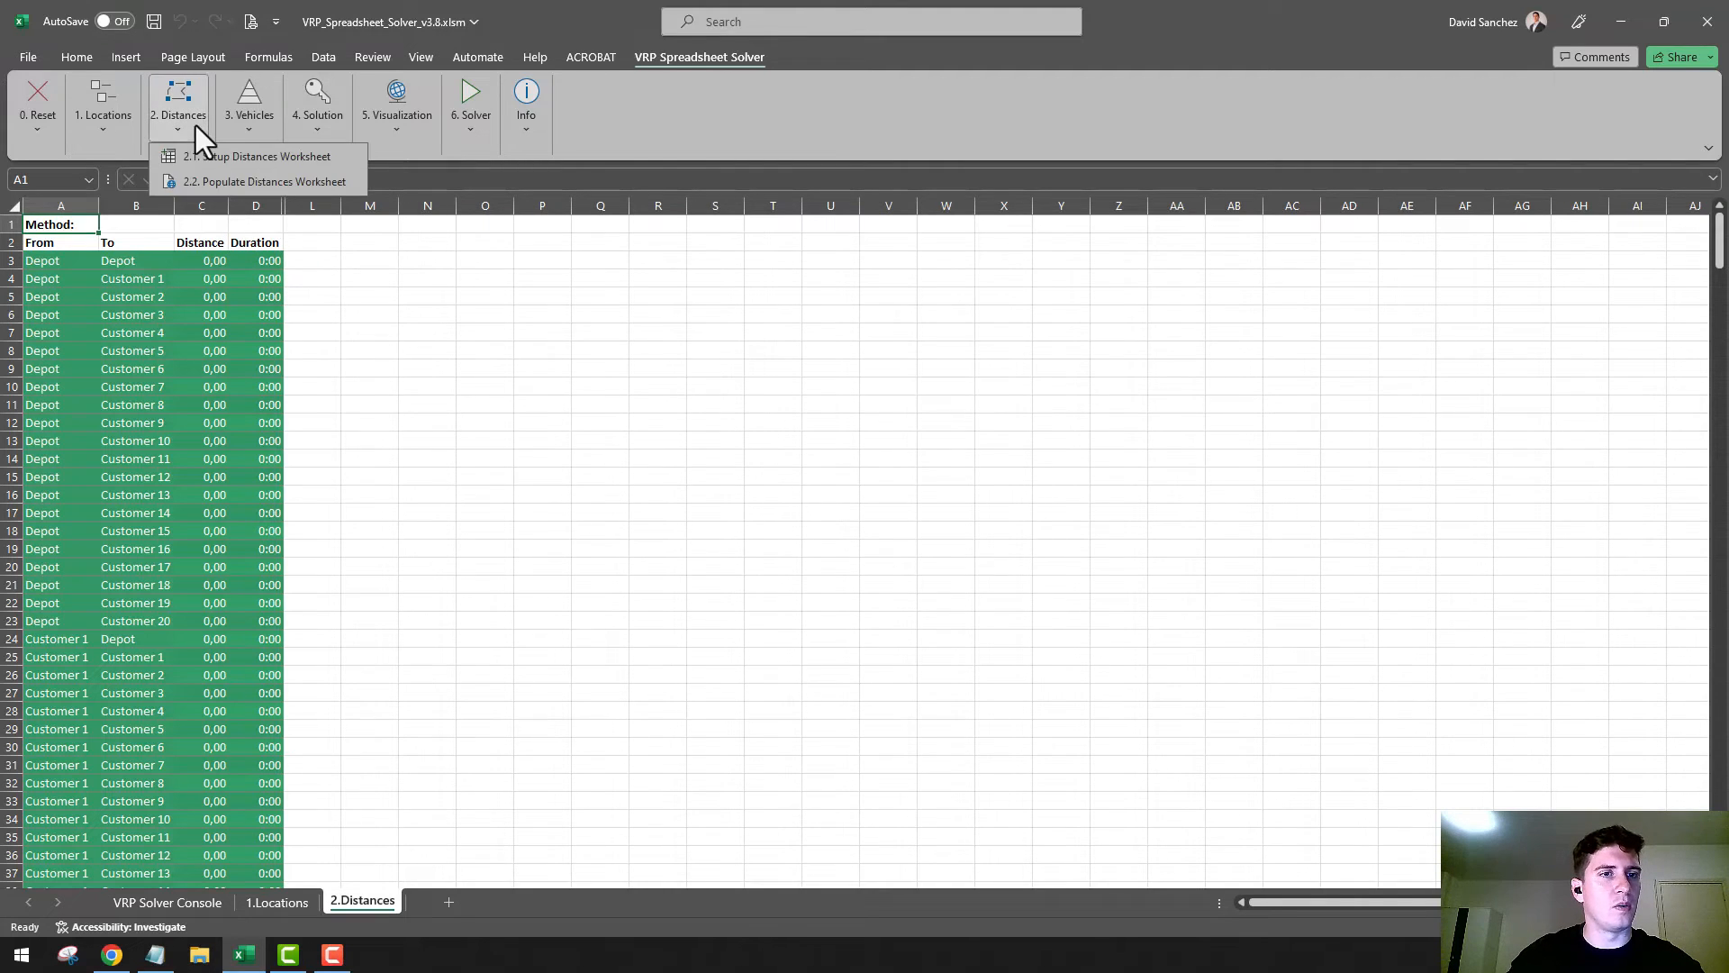
{"action": "left_click", "coordinate": [231, 182]}
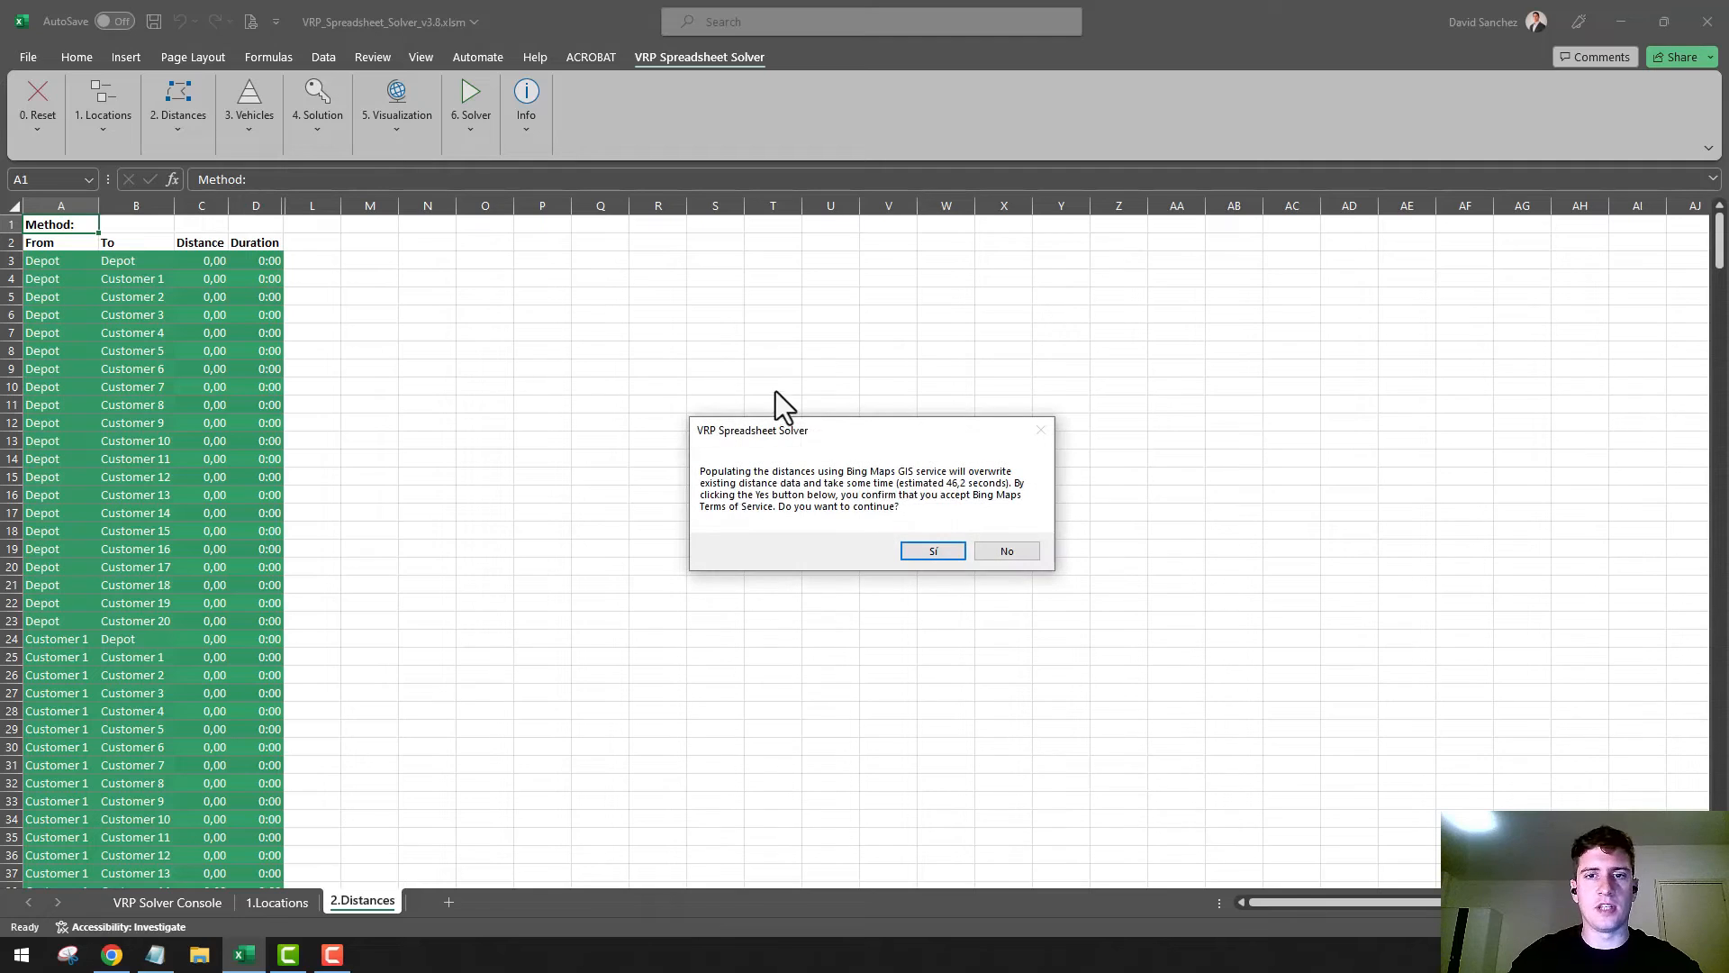
{"action": "left_click", "coordinate": [943, 548]}
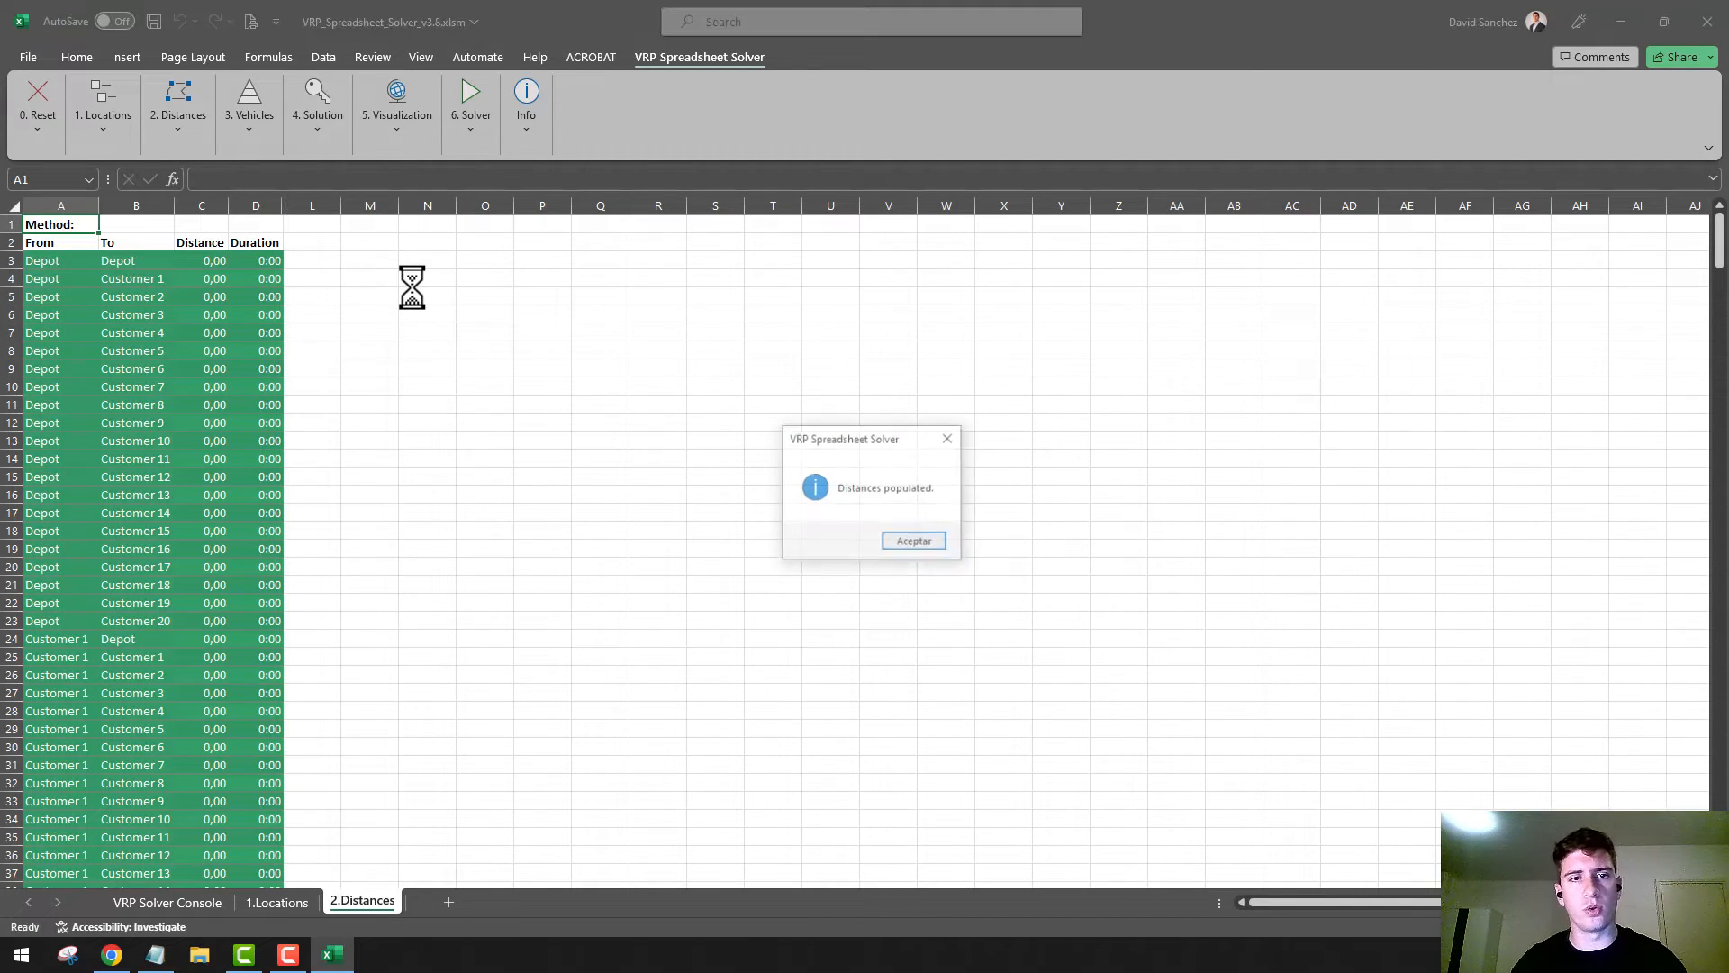
{"action": "left_click", "coordinate": [923, 543]}
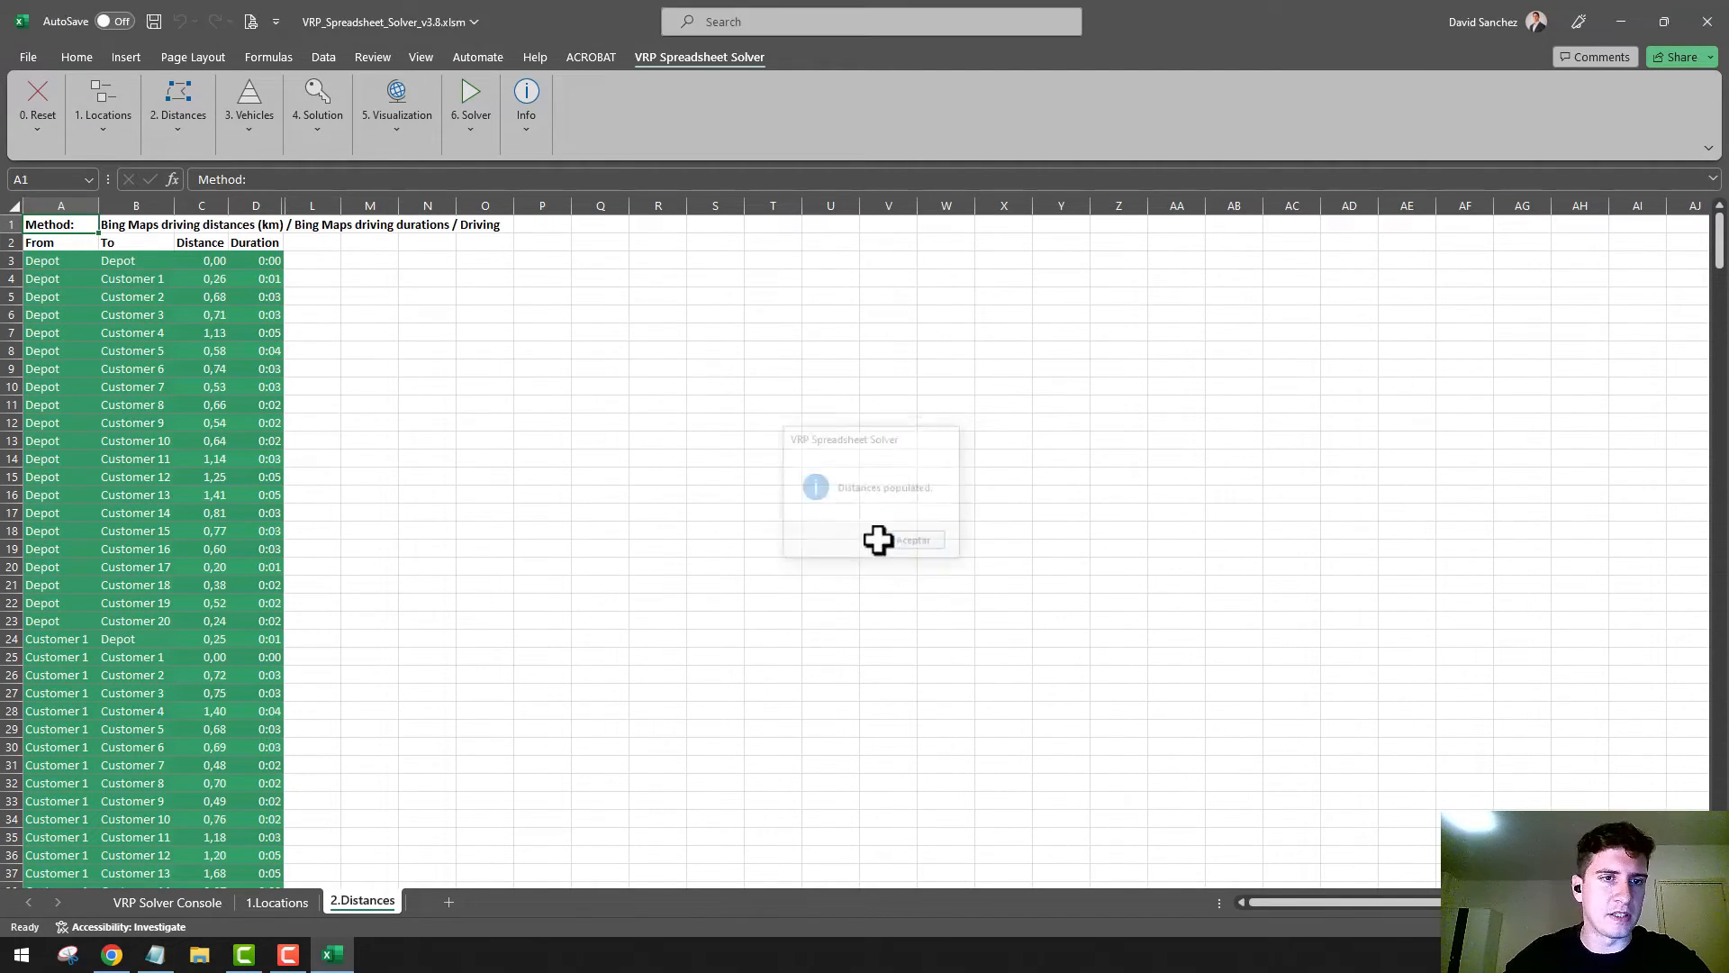
{"action": "left_click", "coordinate": [219, 279]}
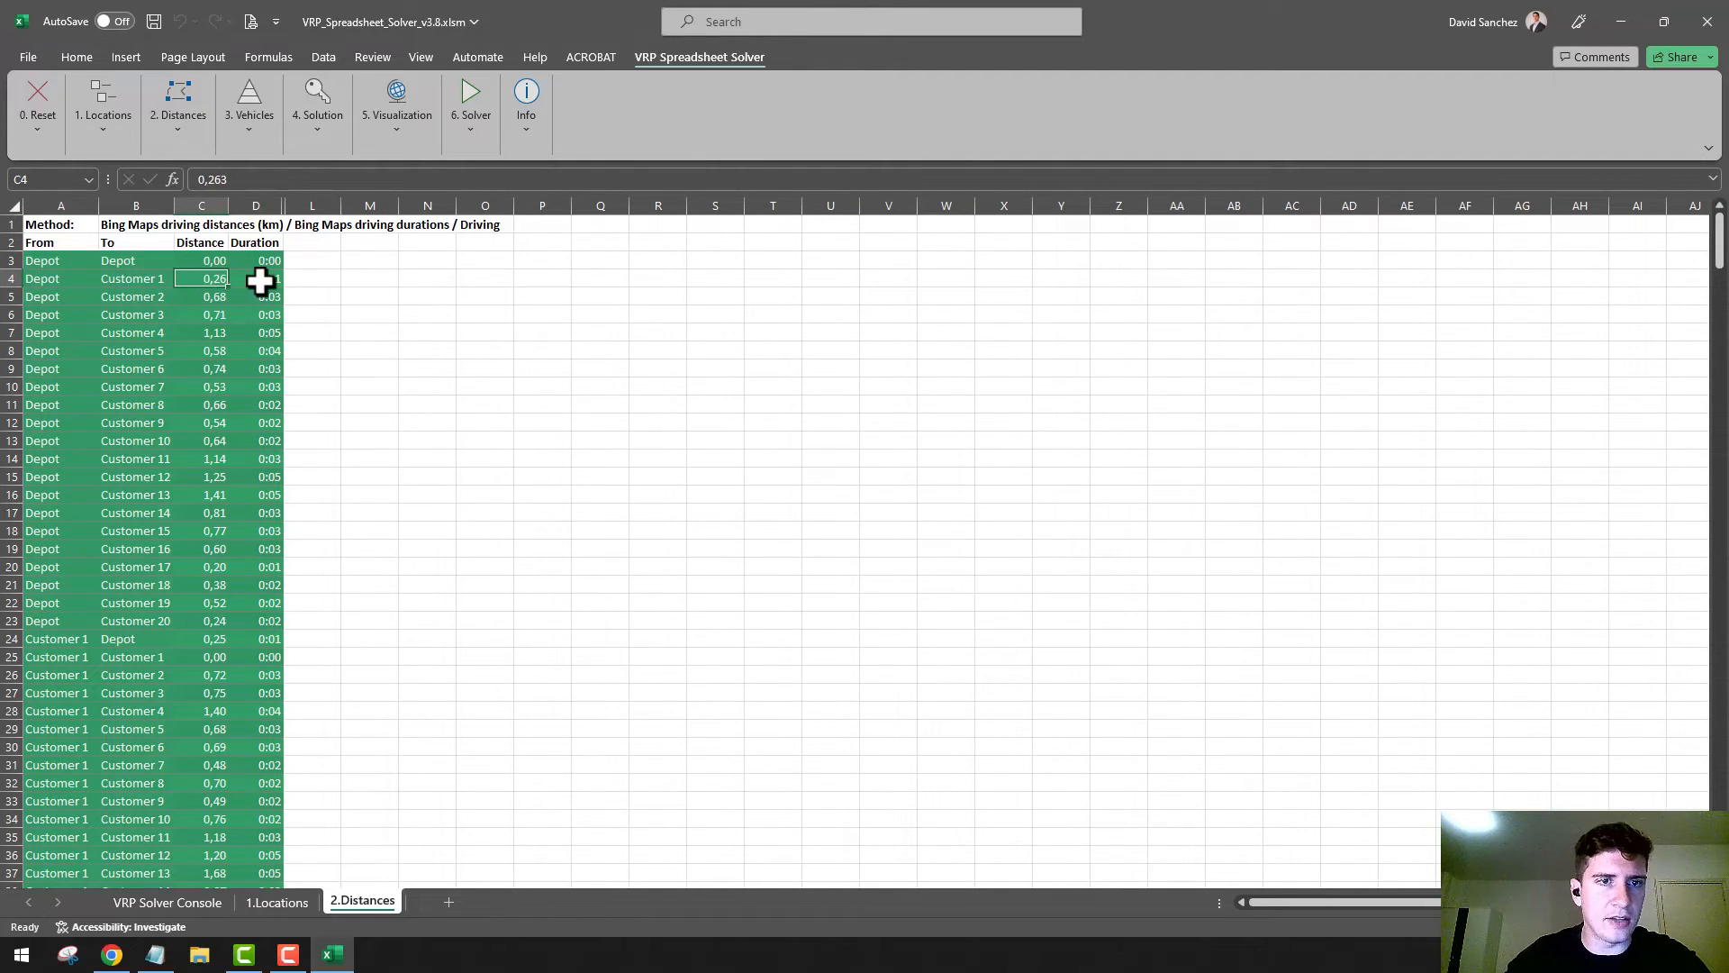
{"action": "left_click", "coordinate": [260, 280]}
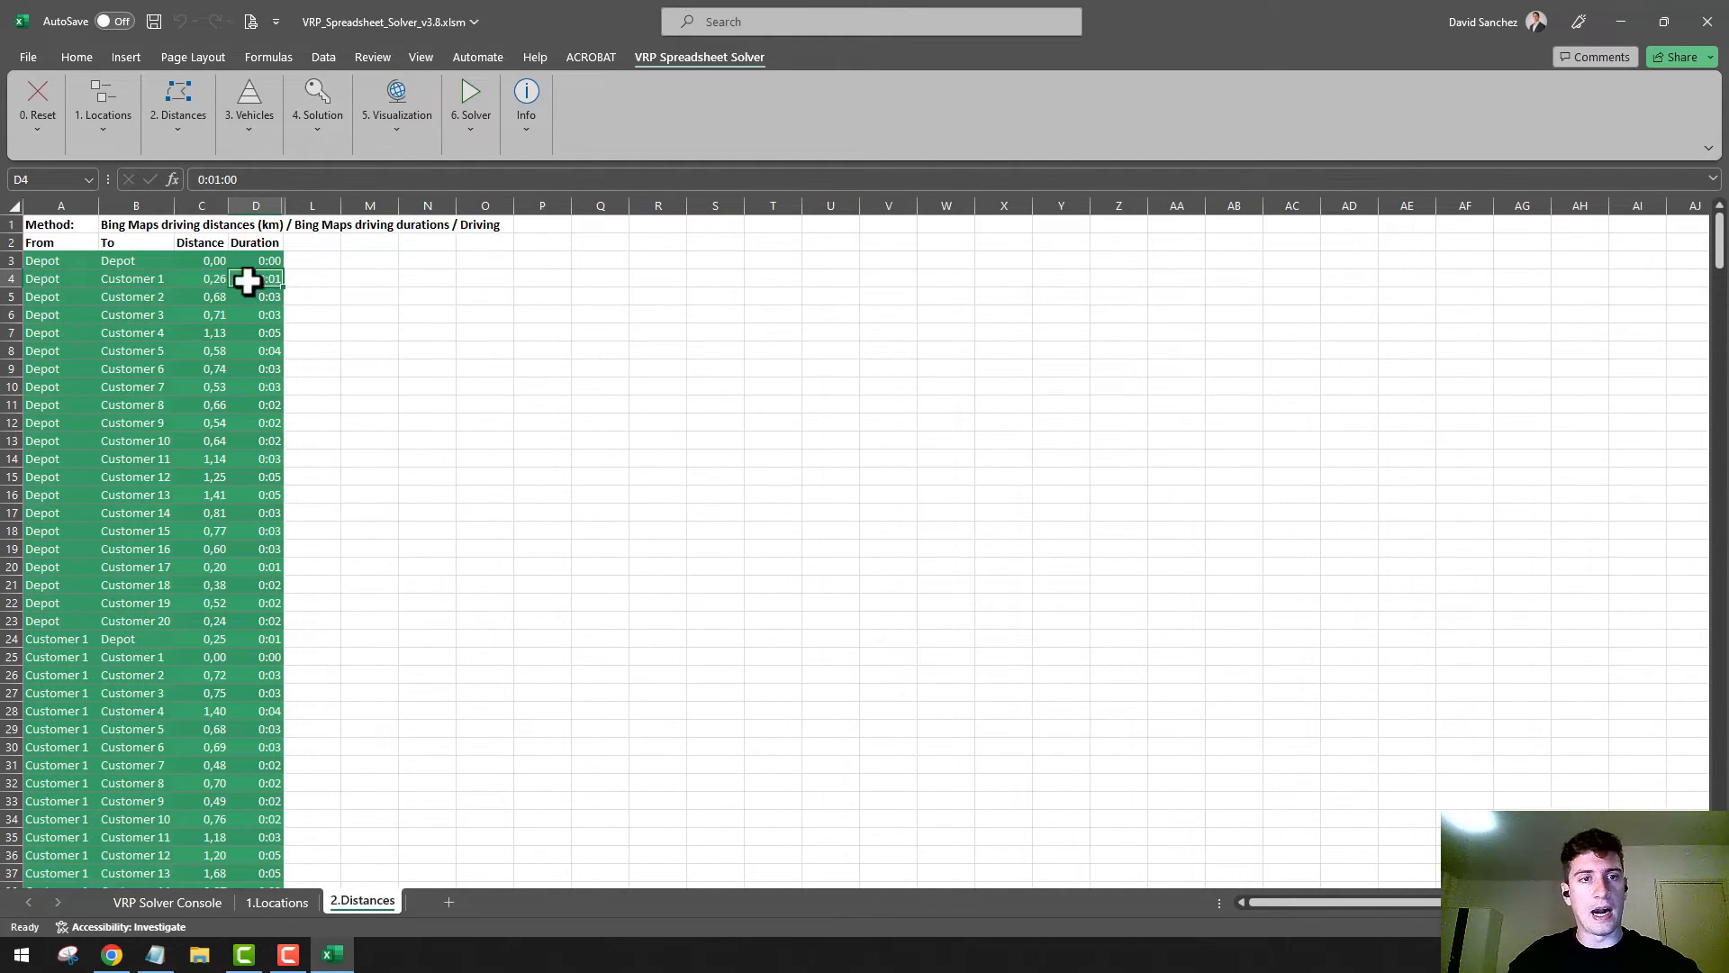
{"action": "scroll", "coordinate": [185, 263], "scroll_direction": "up", "scroll_amount": 3}
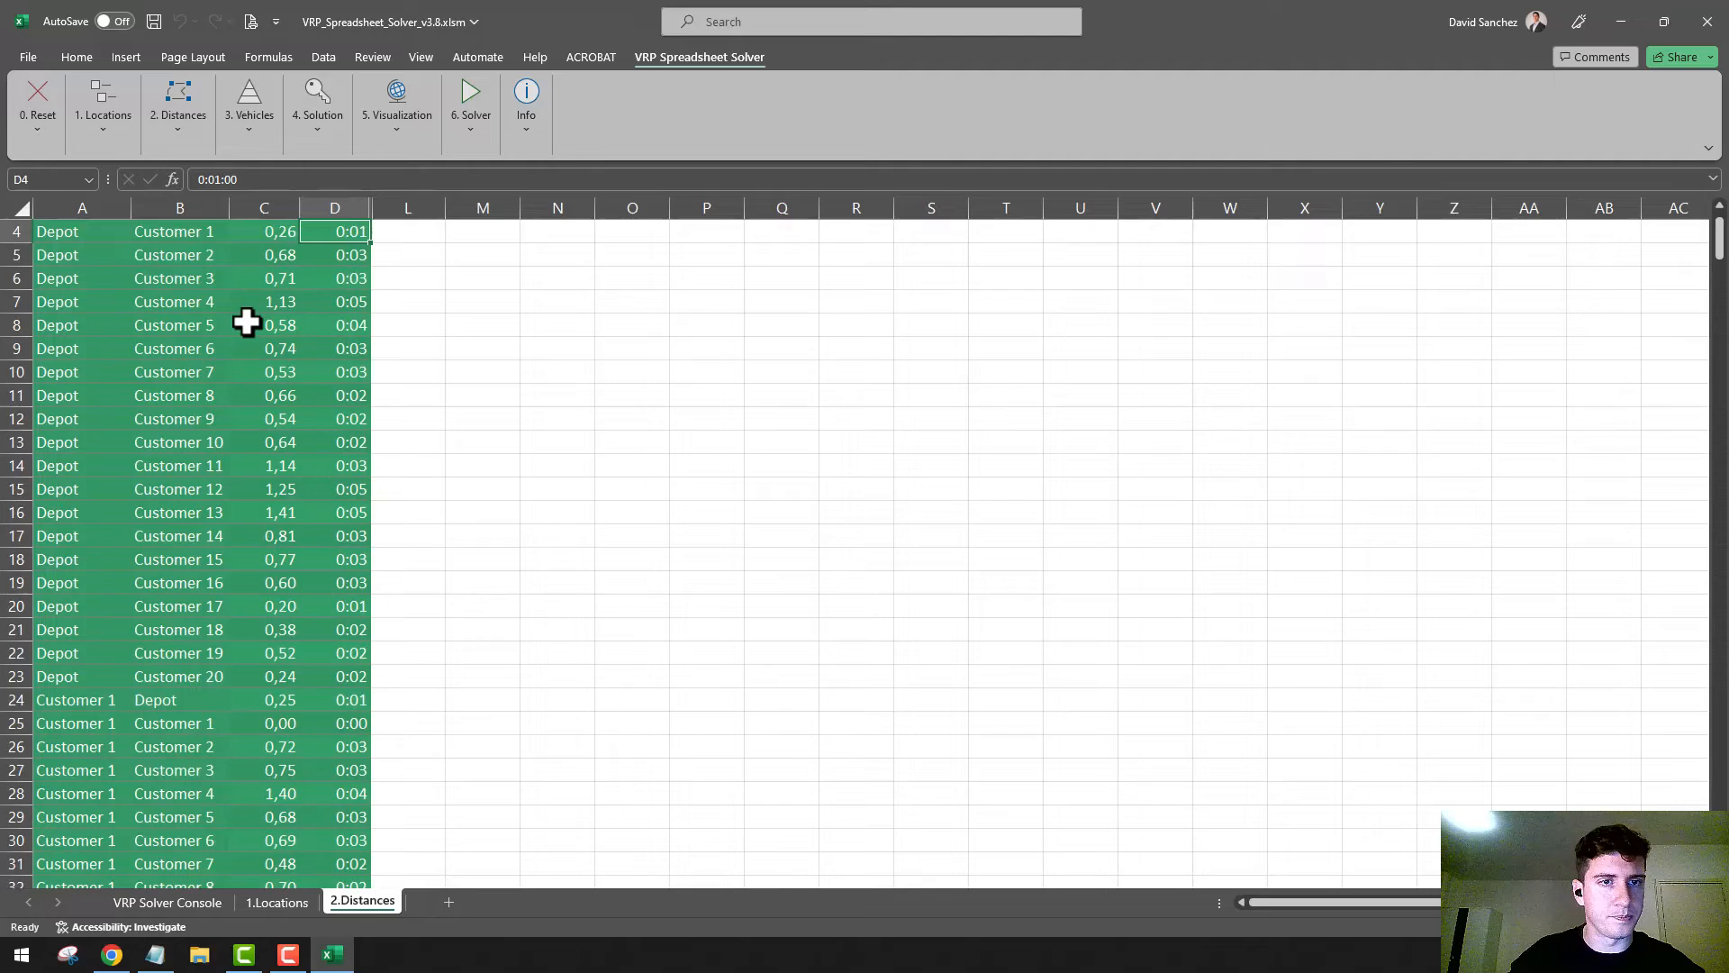
{"action": "scroll", "coordinate": [246, 321], "scroll_direction": "up", "scroll_amount": 1}
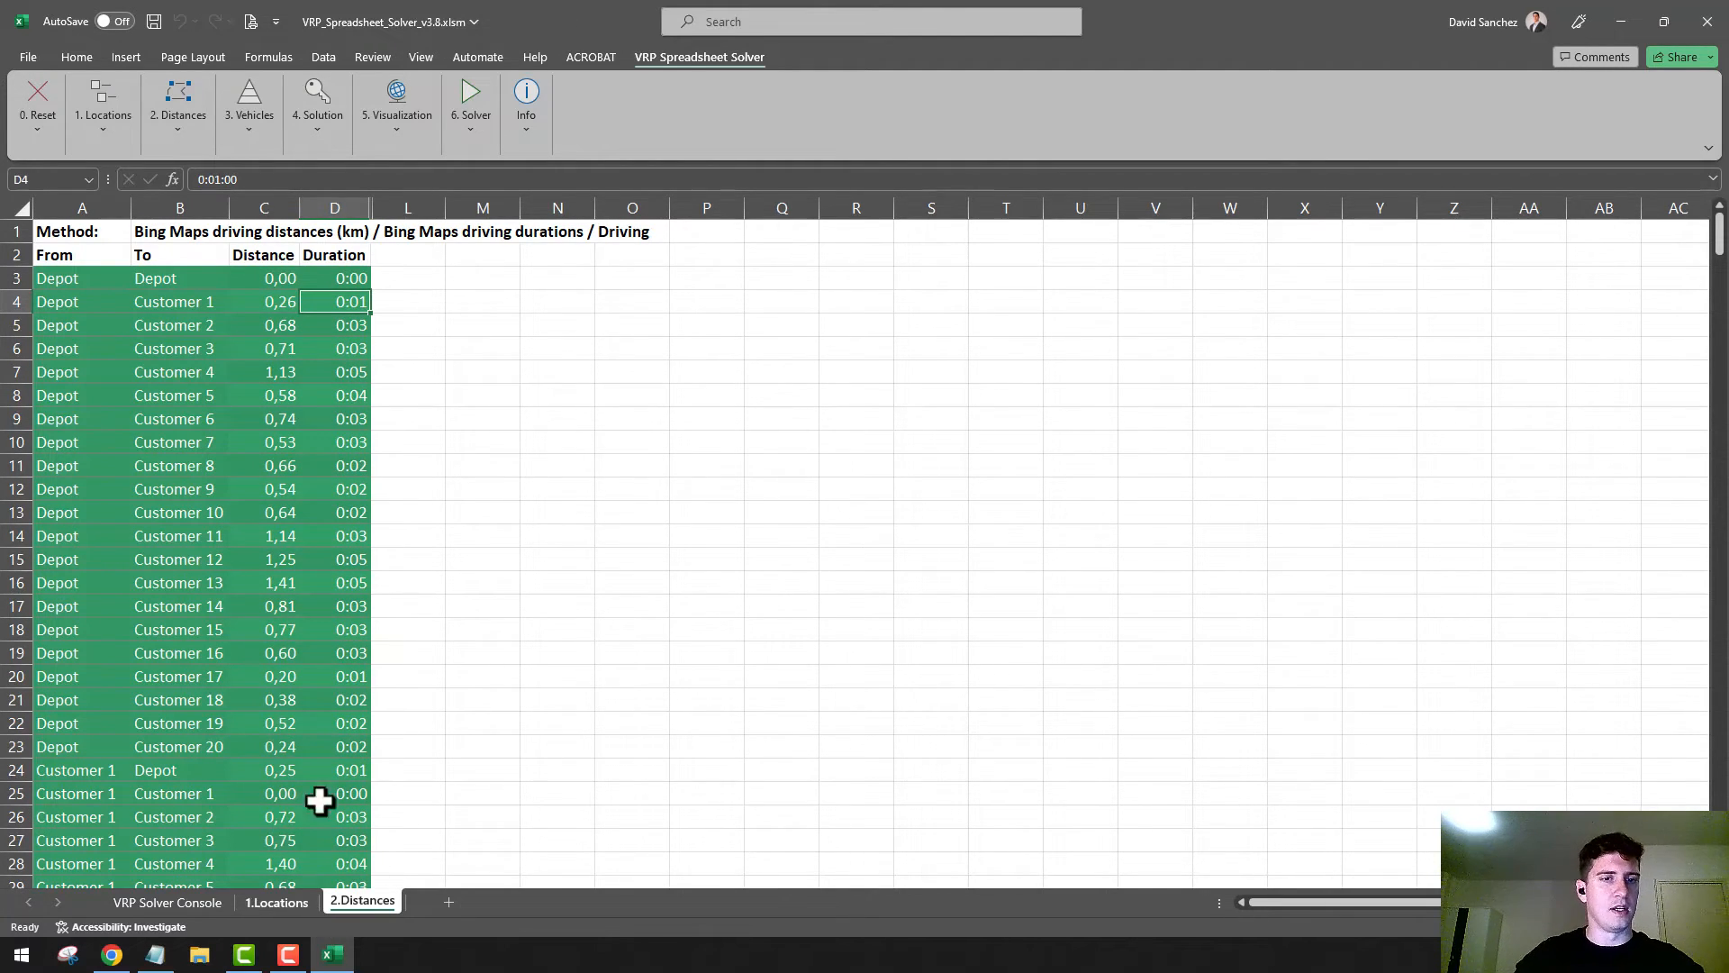
Generate the 3.Vehicles worksheet with the solver's Setup Vehicles Worksheet command and dismiss the completion notice
{"action": "left_click", "coordinate": [198, 130]}
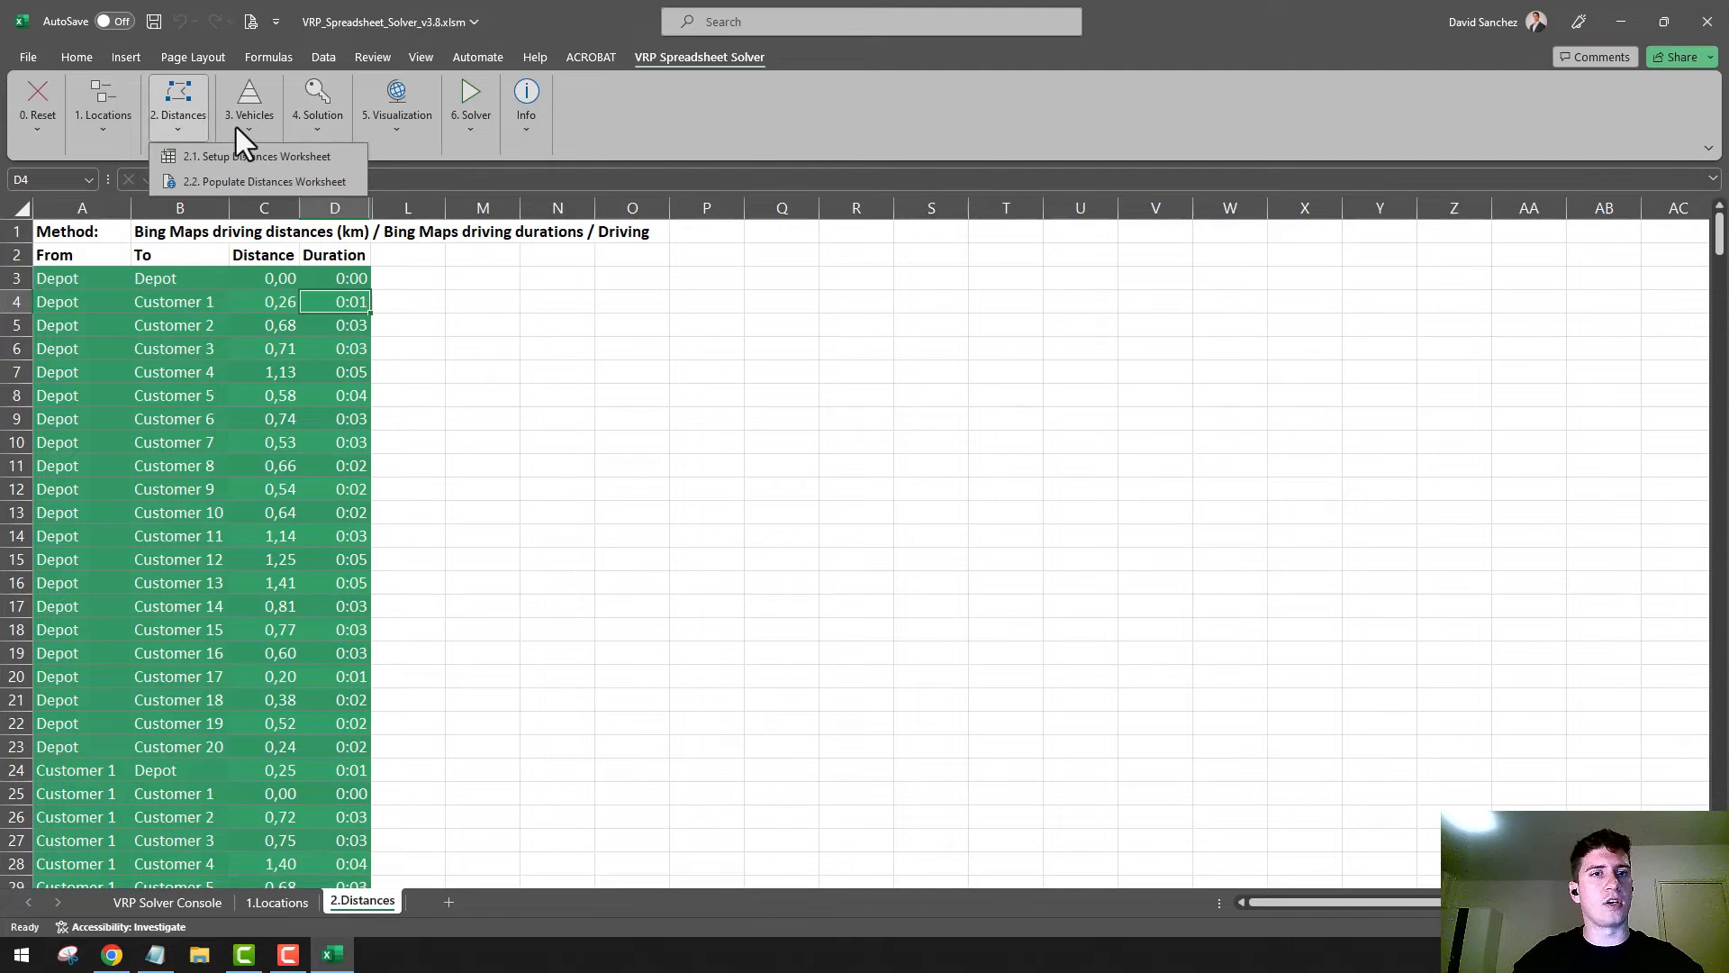
{"action": "left_click", "coordinate": [237, 126]}
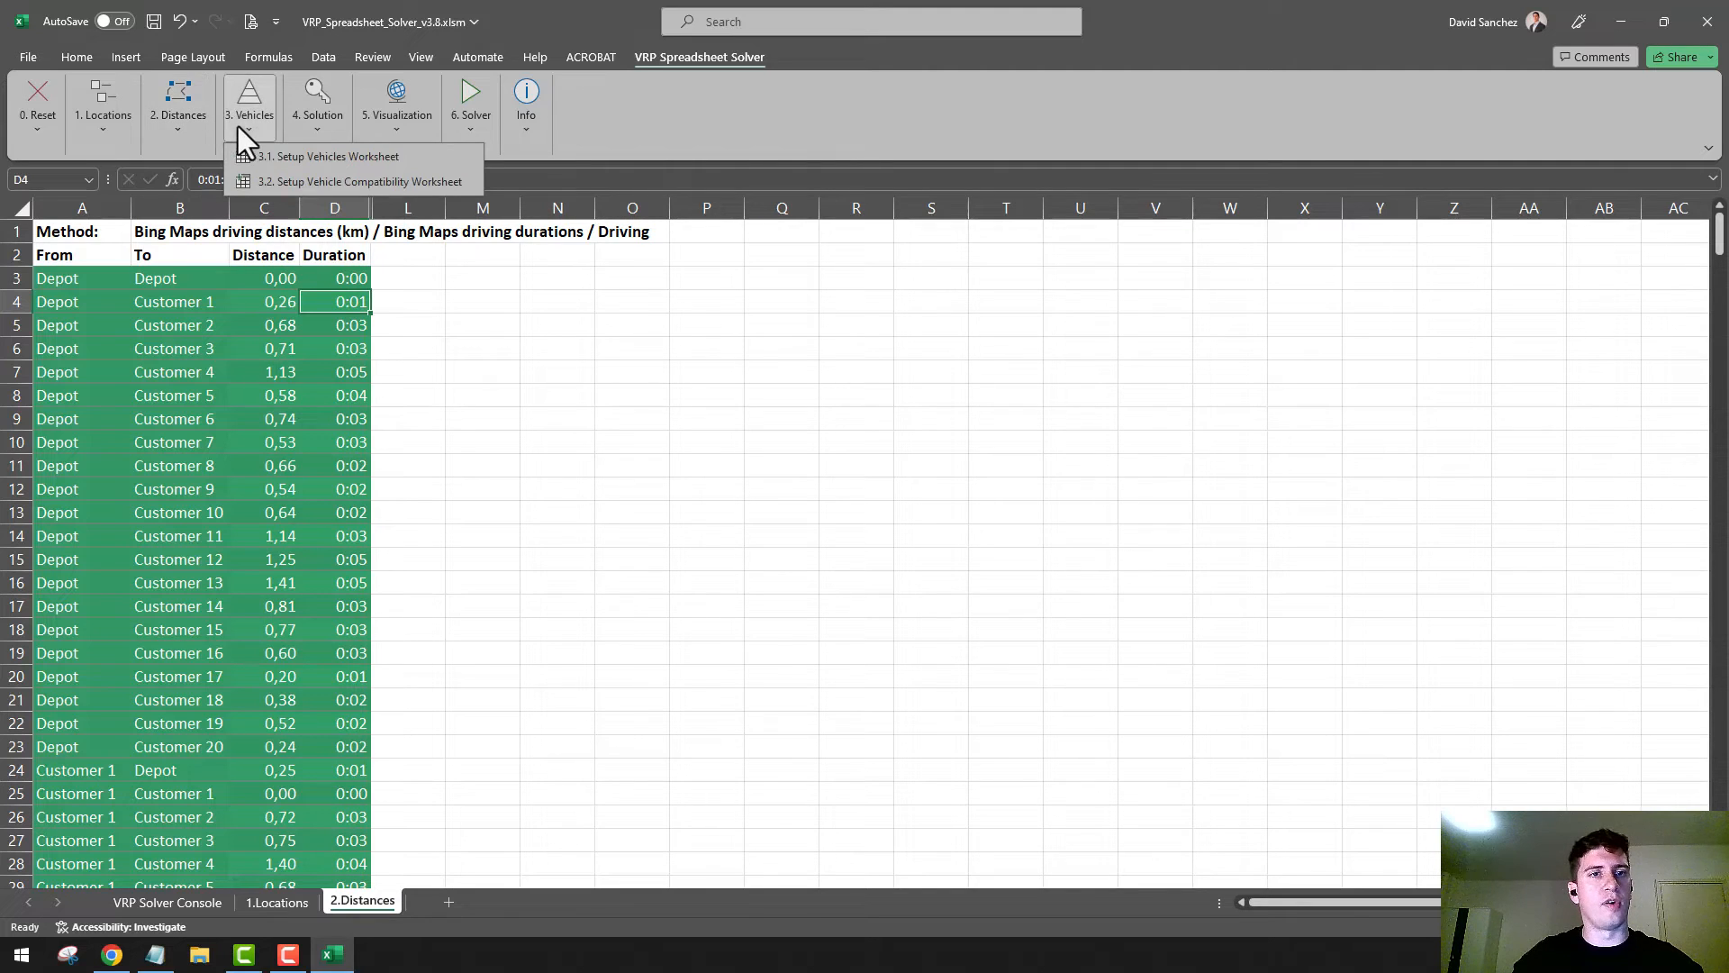
{"action": "left_click", "coordinate": [280, 154]}
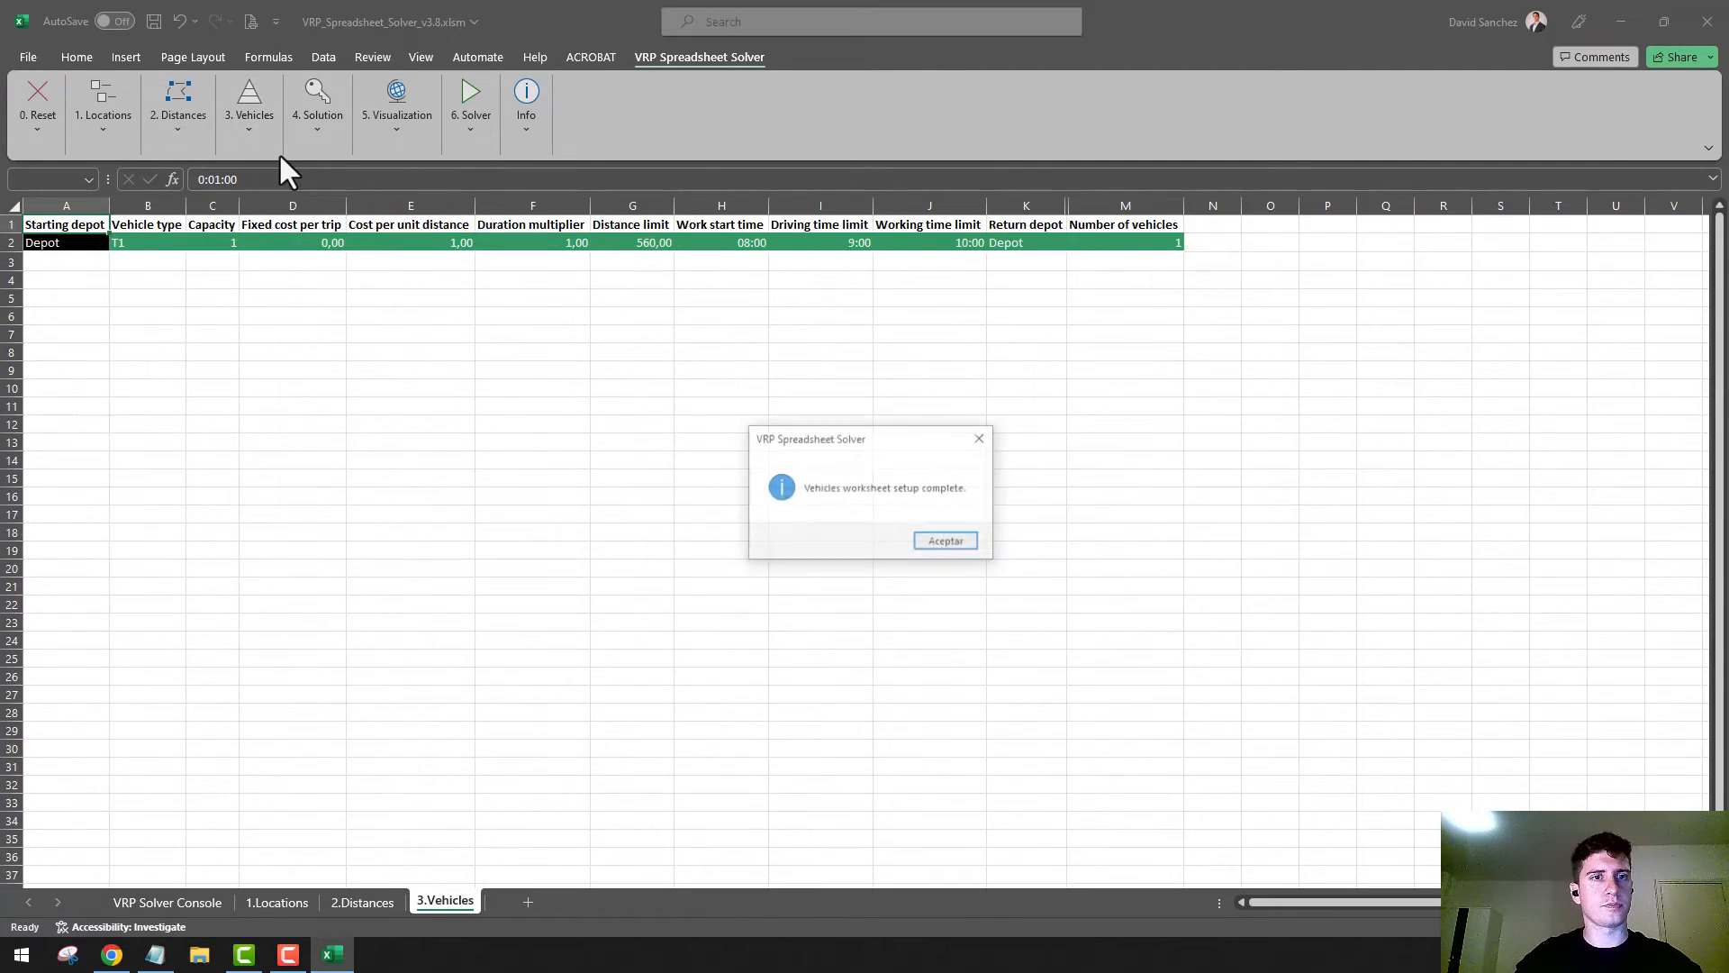
{"action": "left_click", "coordinate": [960, 543]}
{"action": "scroll", "coordinate": [181, 240], "scroll_direction": "up", "scroll_amount": 3, "text": "ctrl"}
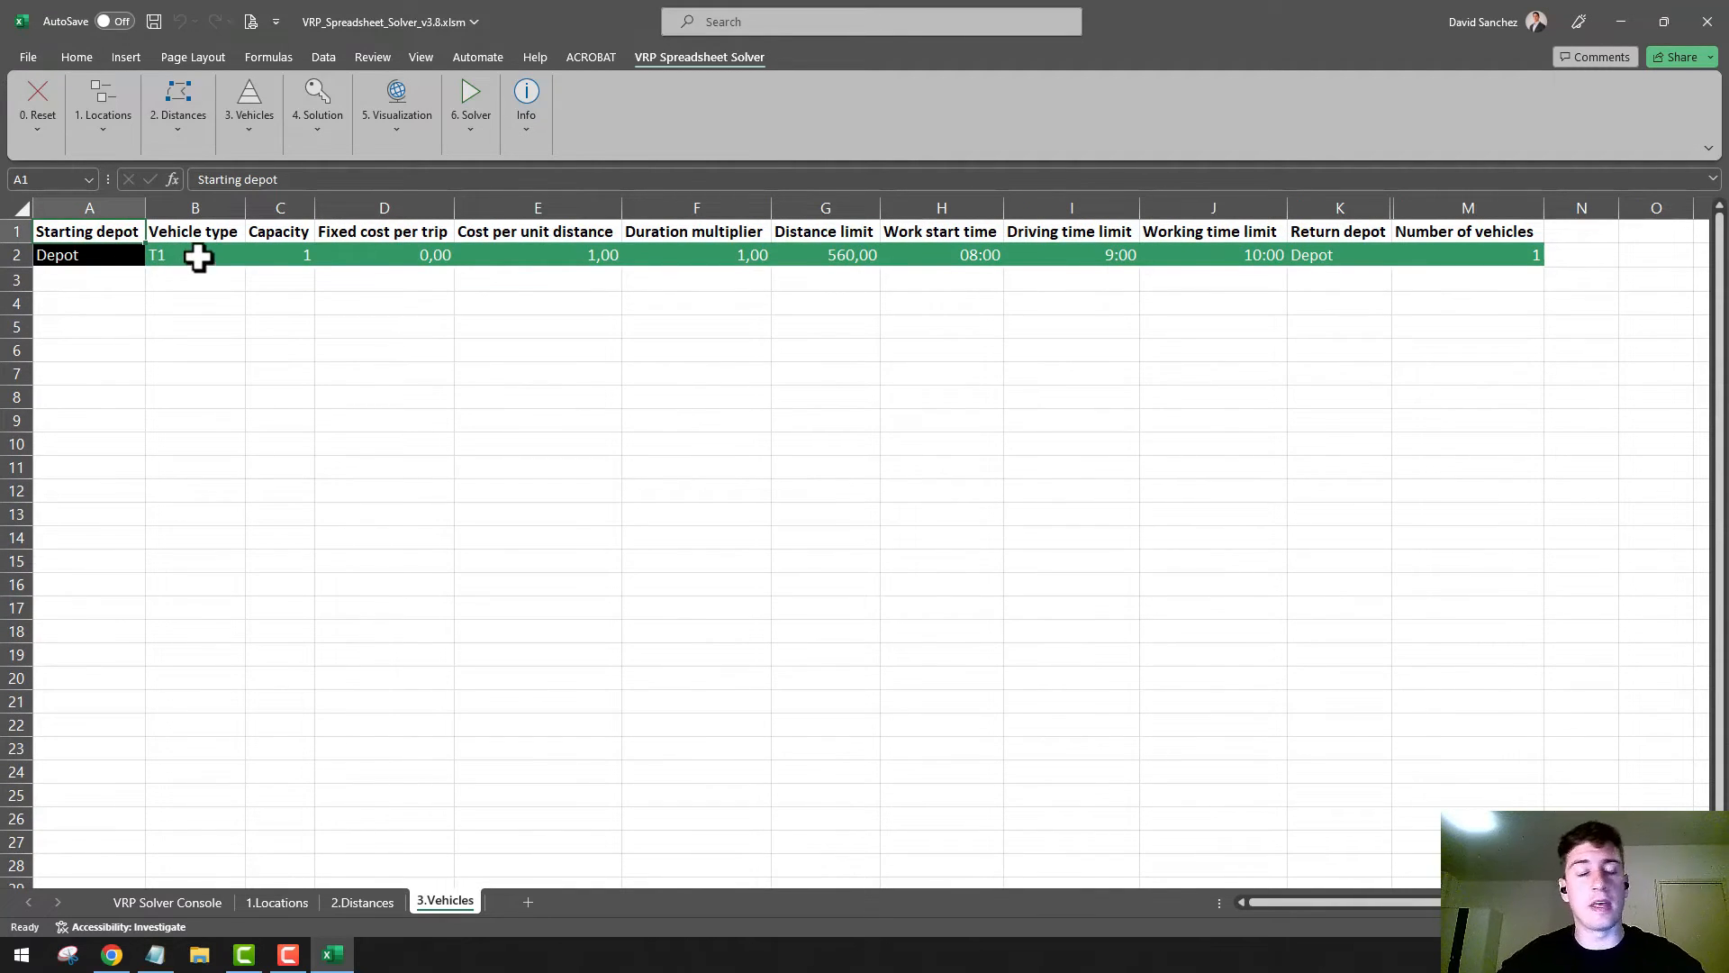
Set the capacity of vehicle type T1 to 20 and review its fixed cost per trip and number of vehicles
{"action": "left_click", "coordinate": [293, 253]}
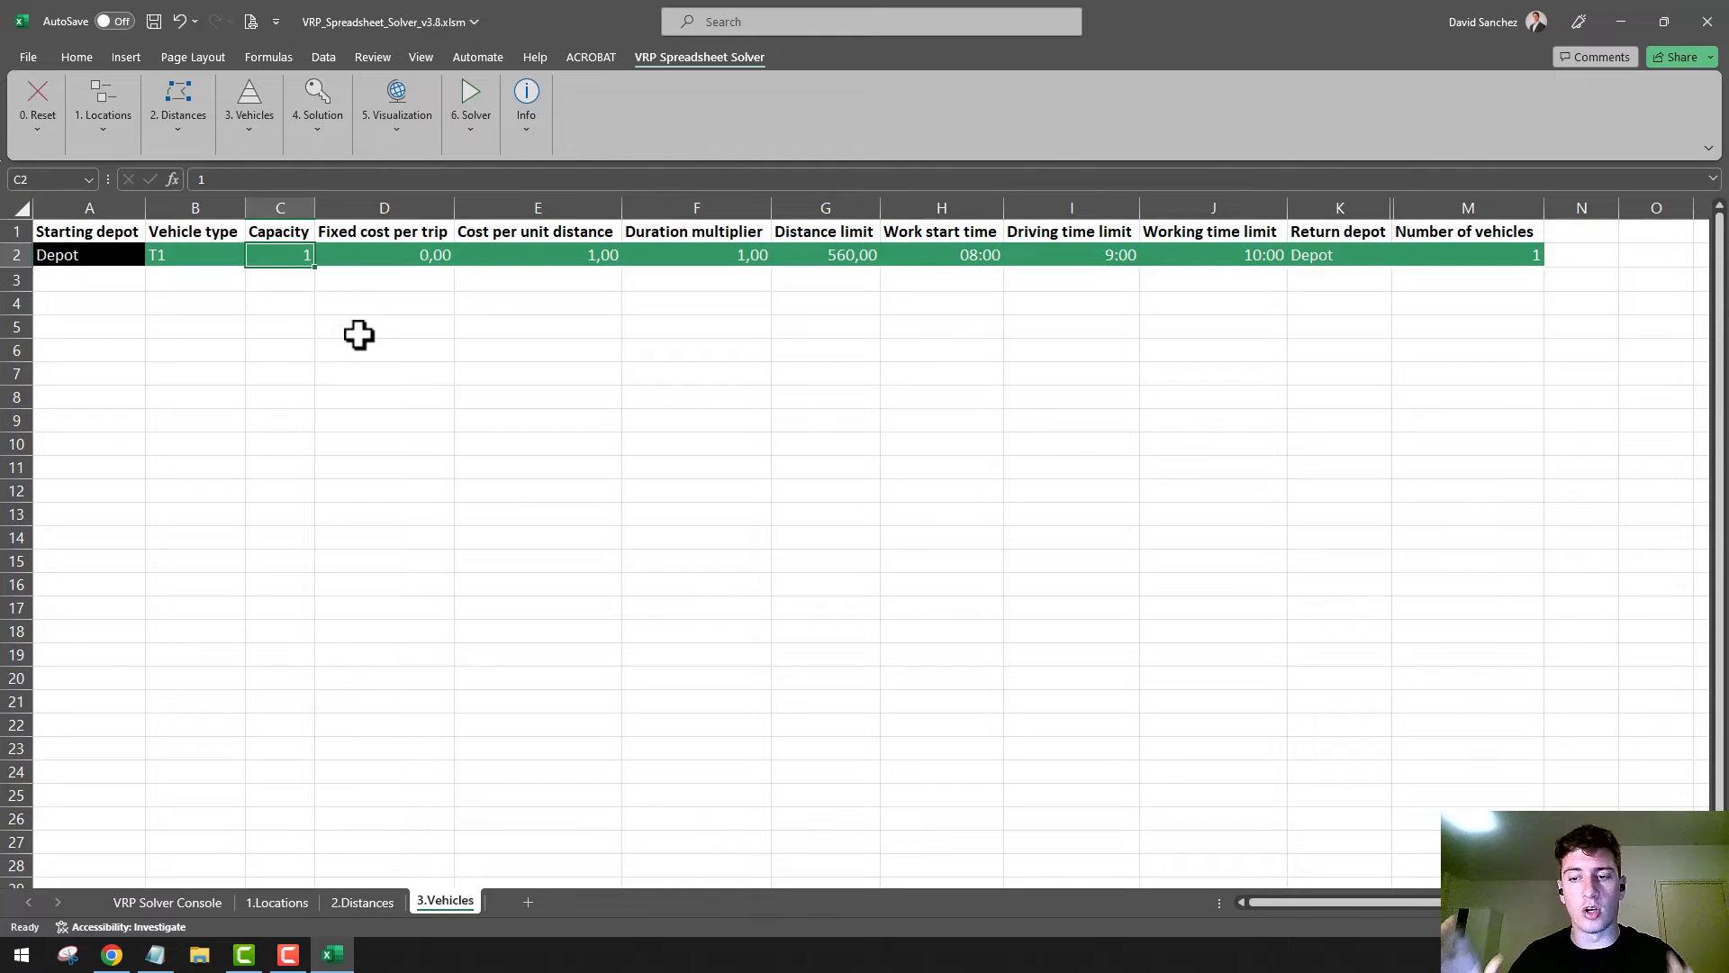
{"action": "type", "text": "20"}
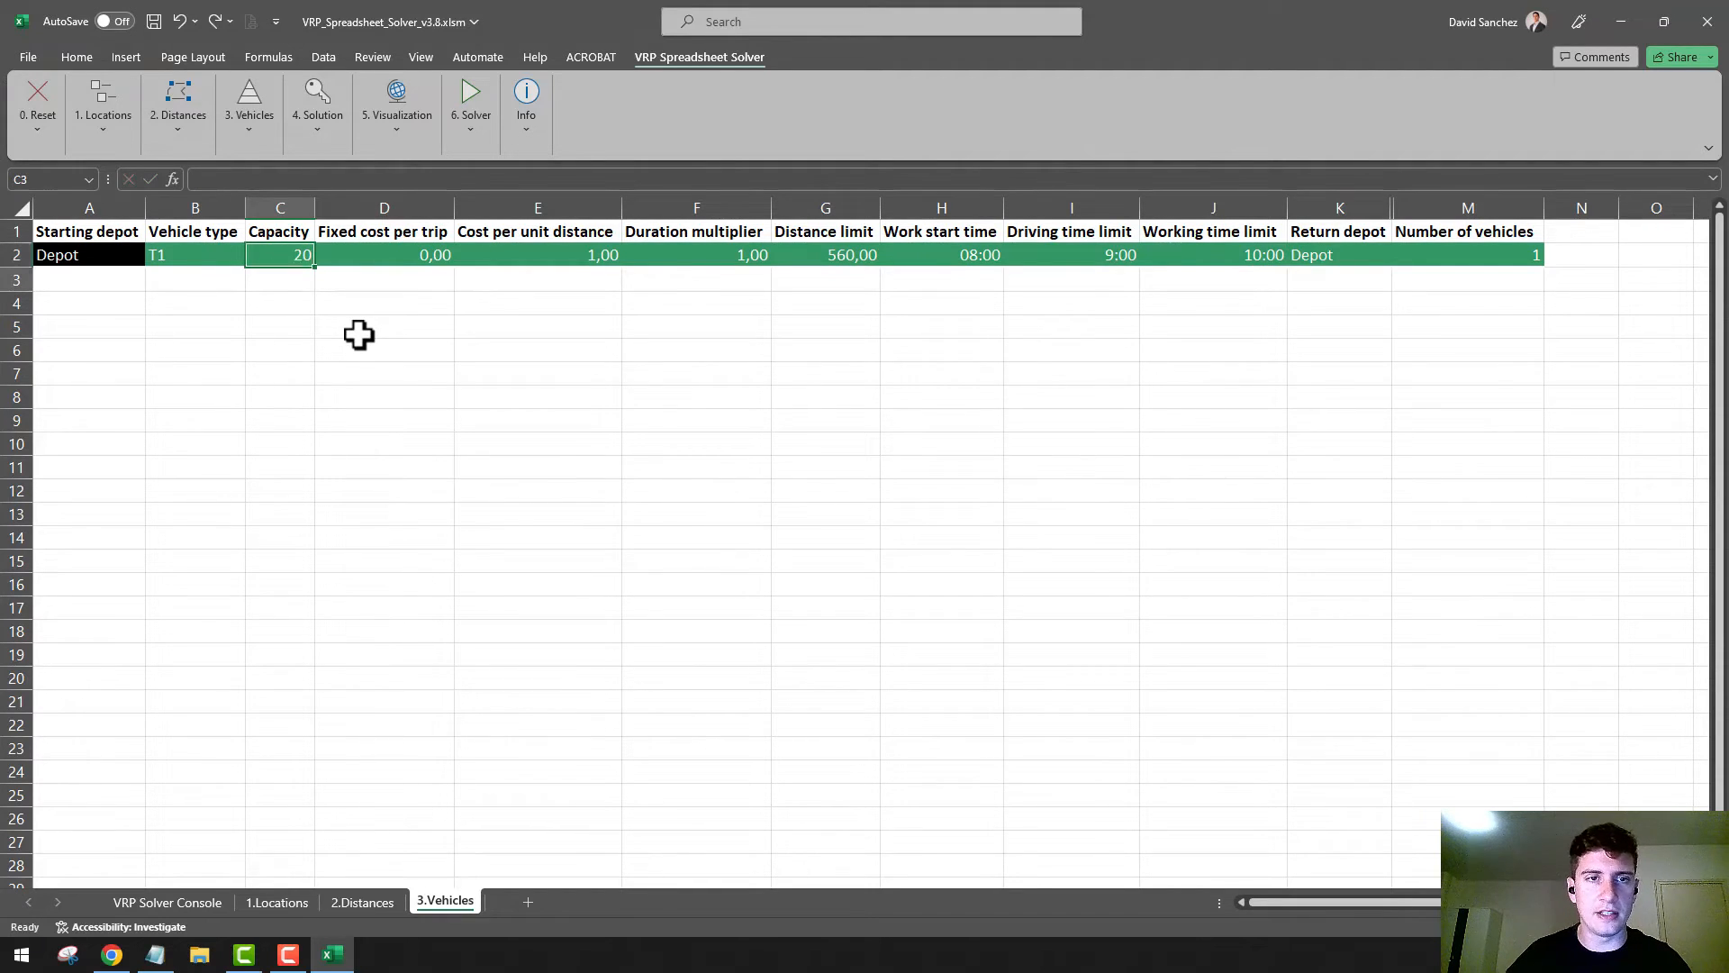
{"action": "key", "text": "Return"}
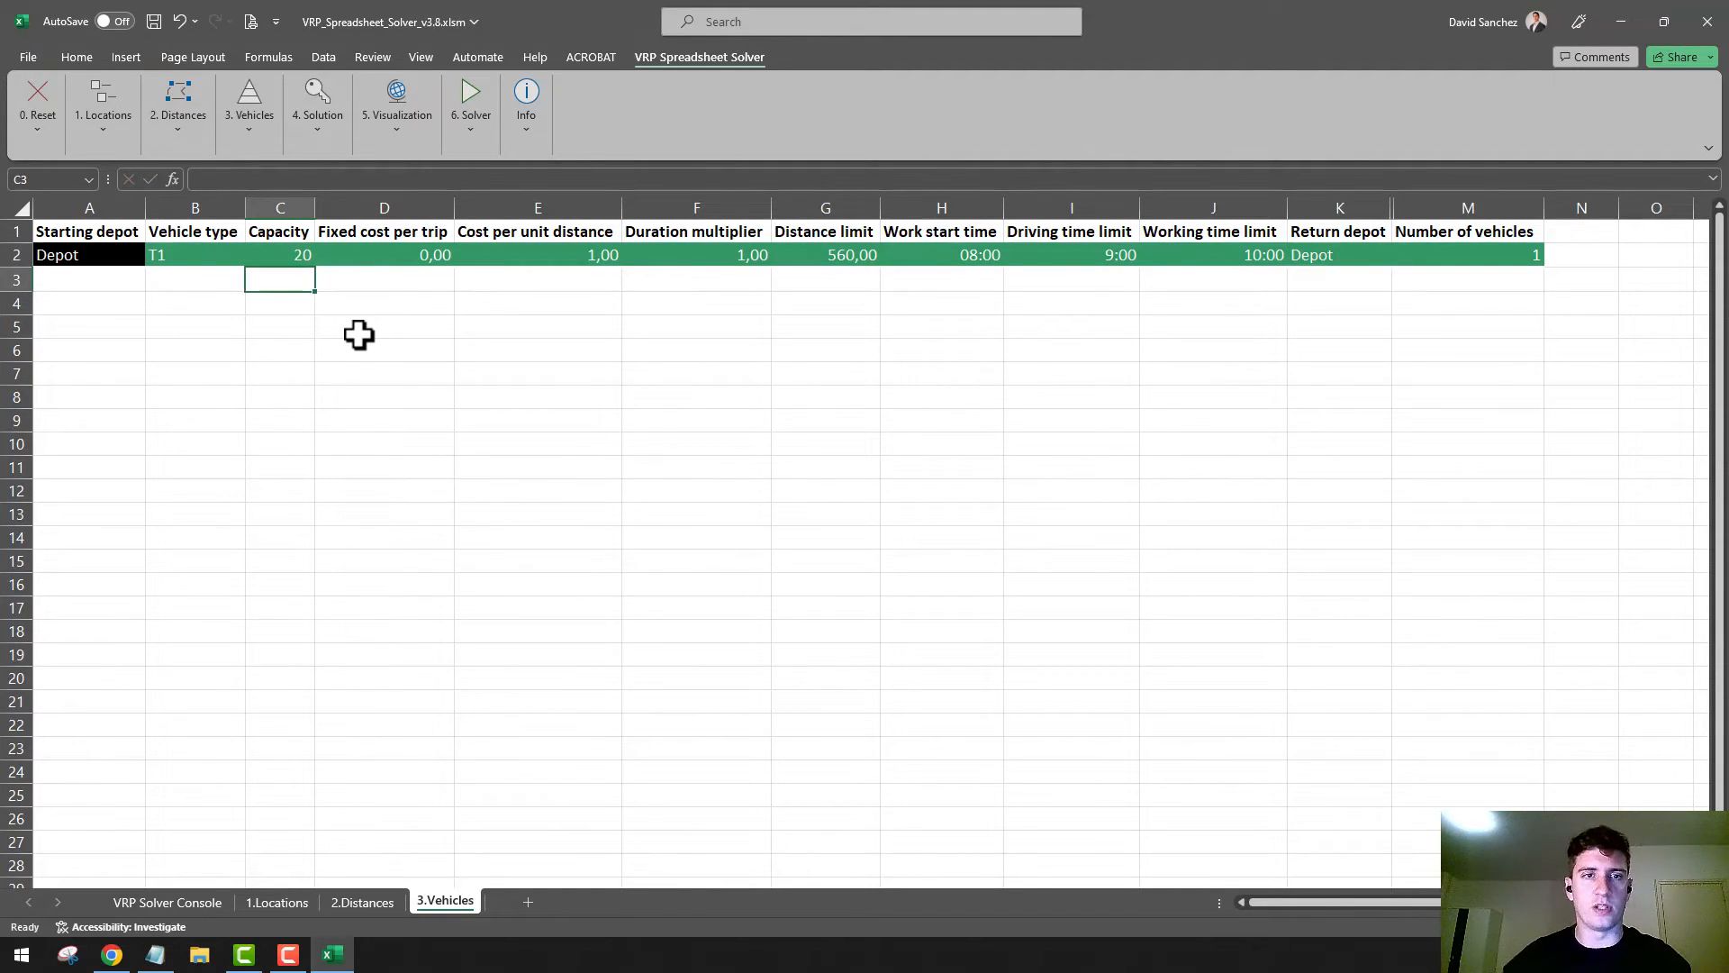
{"action": "left_click", "coordinate": [422, 258]}
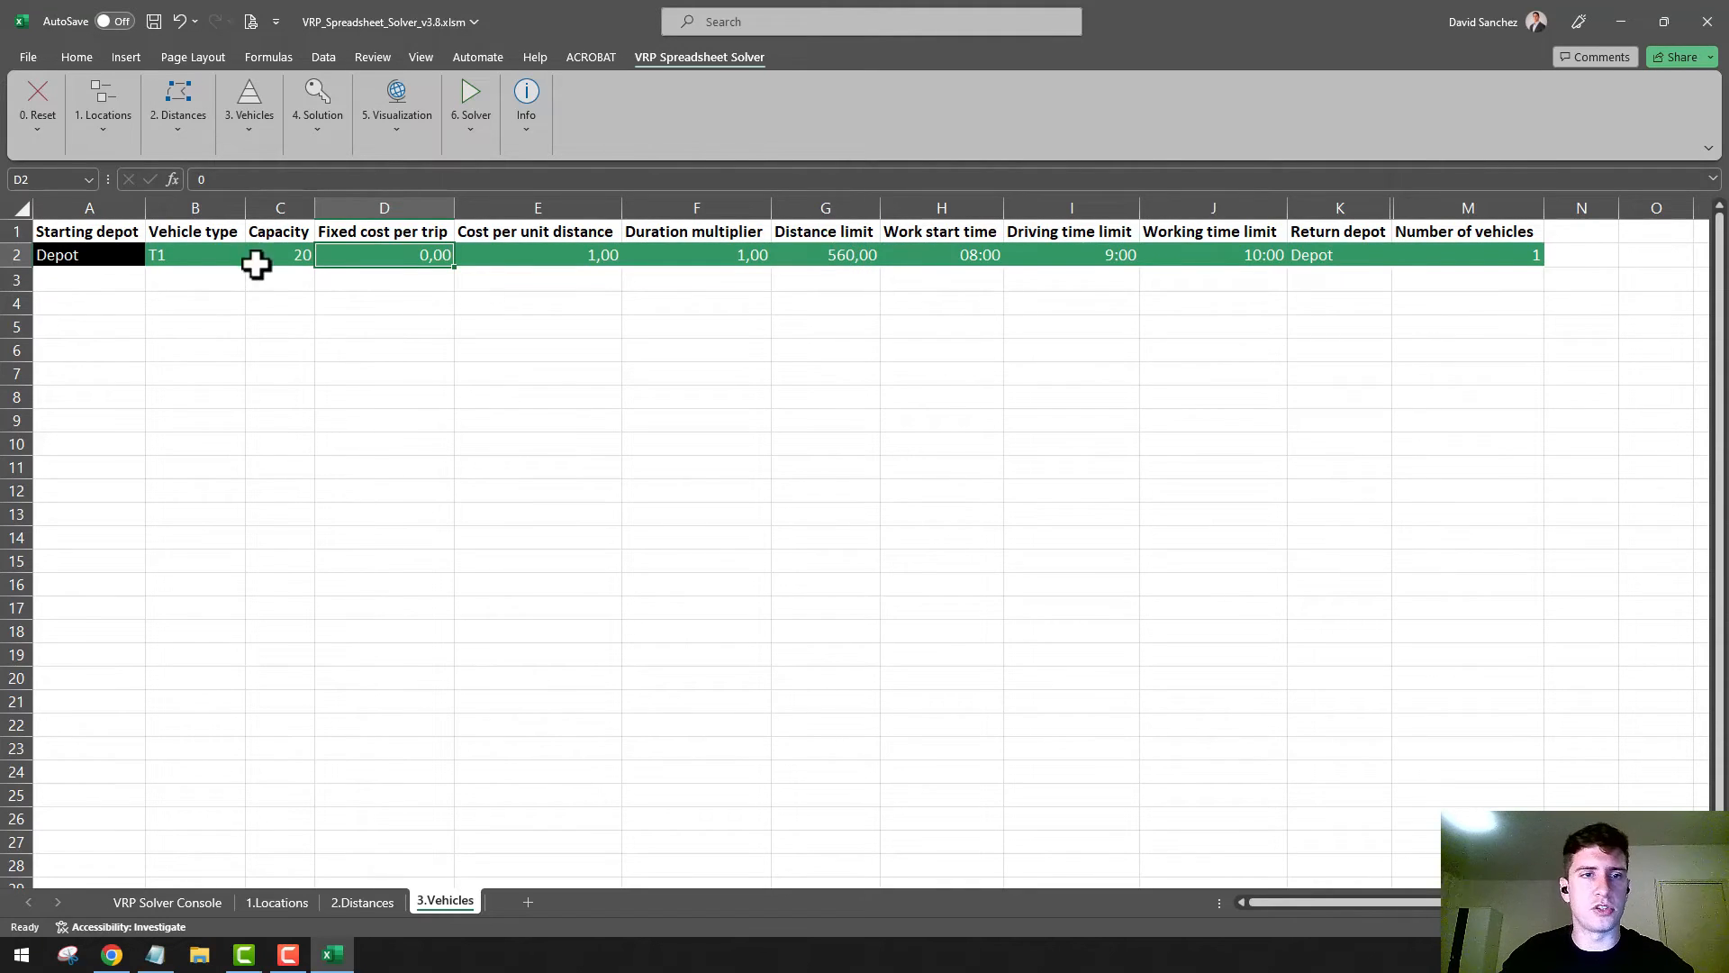
{"action": "left_click", "coordinate": [1498, 257]}
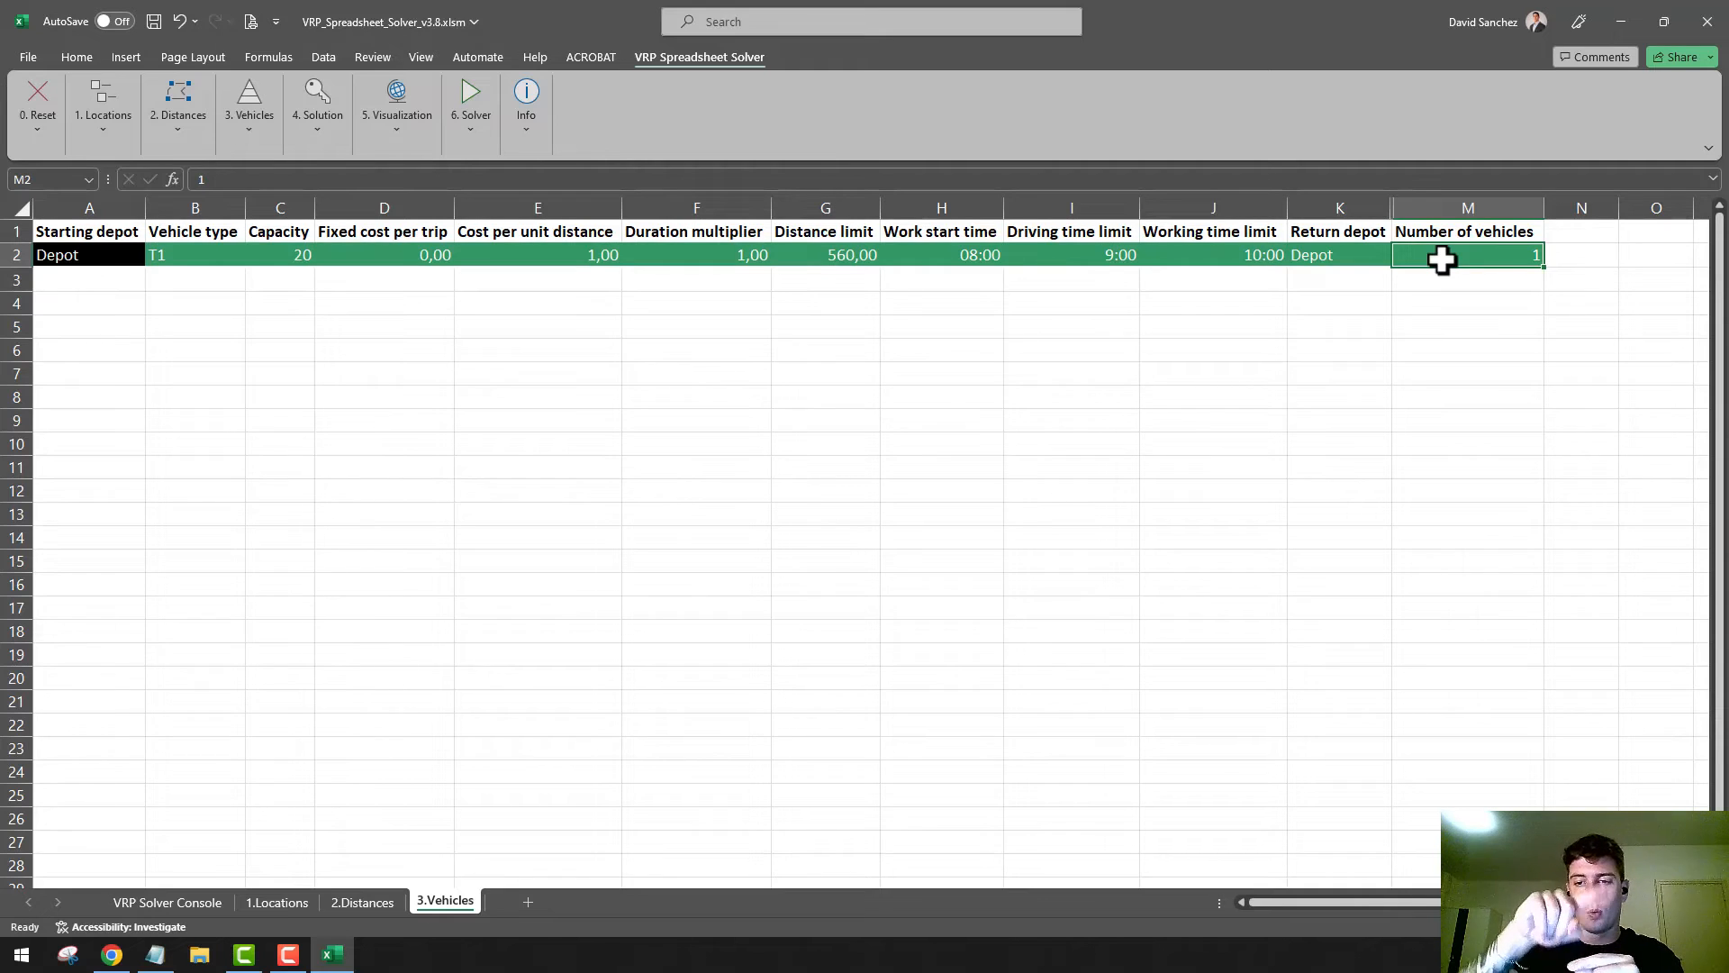
Generate the 3.1.Vehicle Compatibility worksheet with the solver's Setup Vehicle Compatibility Worksheet command
{"action": "left_click", "coordinate": [254, 128]}
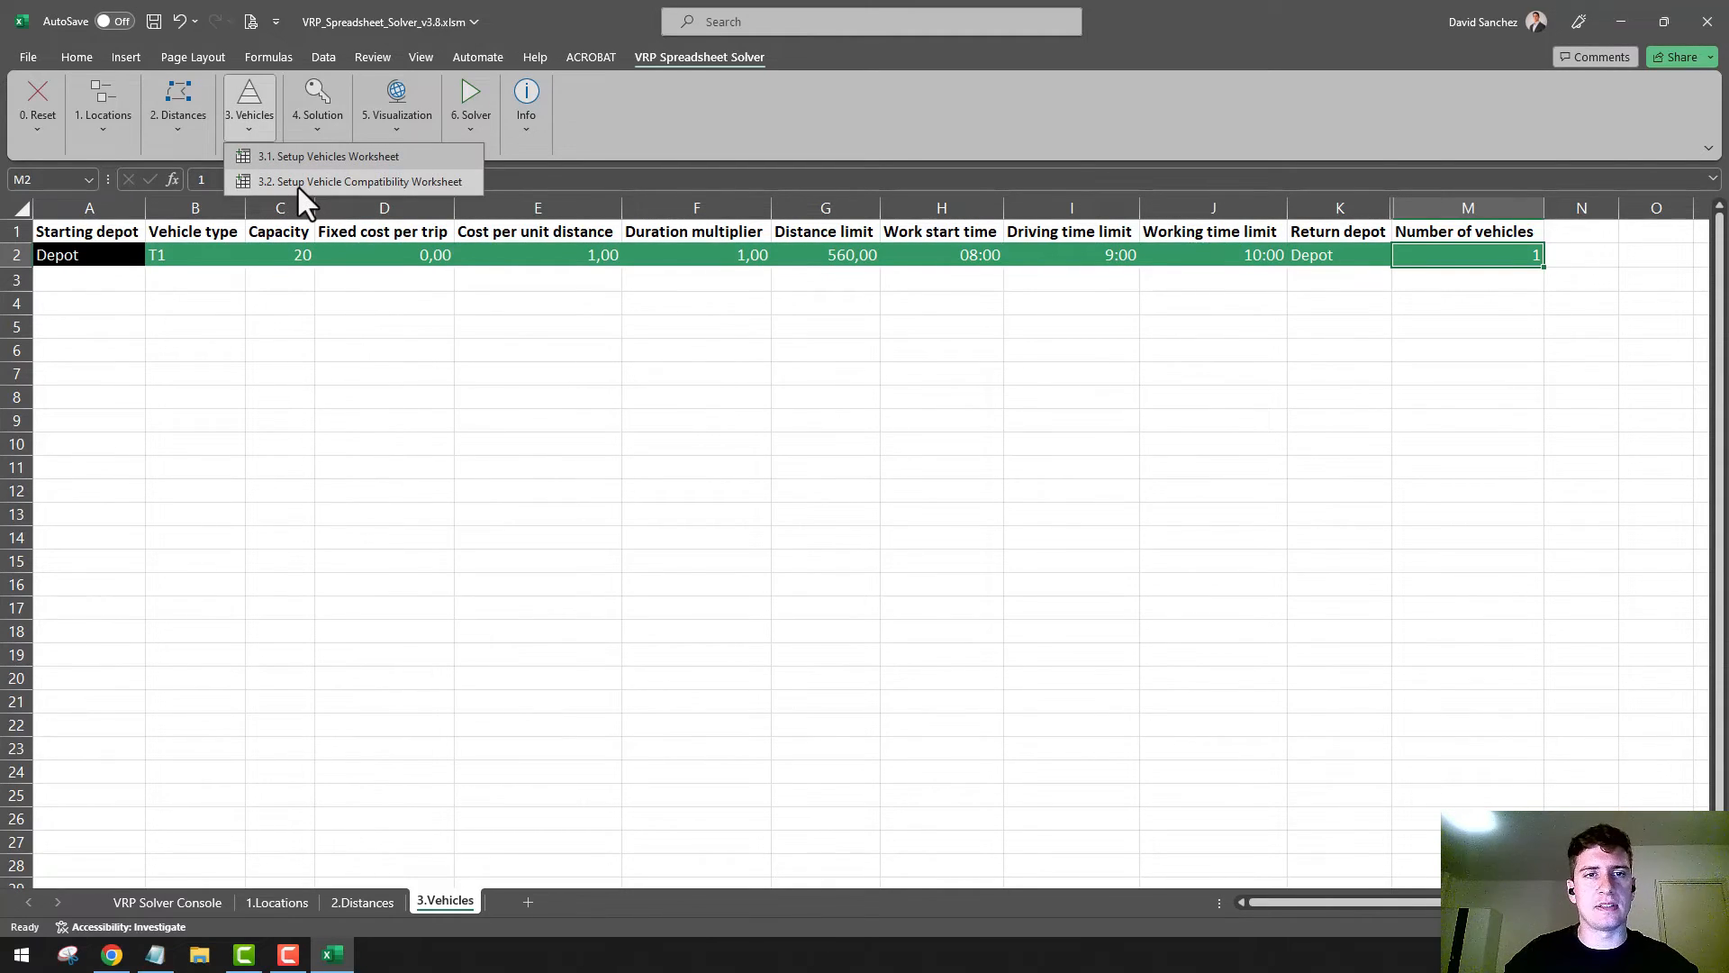
{"action": "left_click", "coordinate": [299, 181]}
{"action": "left_click", "coordinate": [977, 542]}
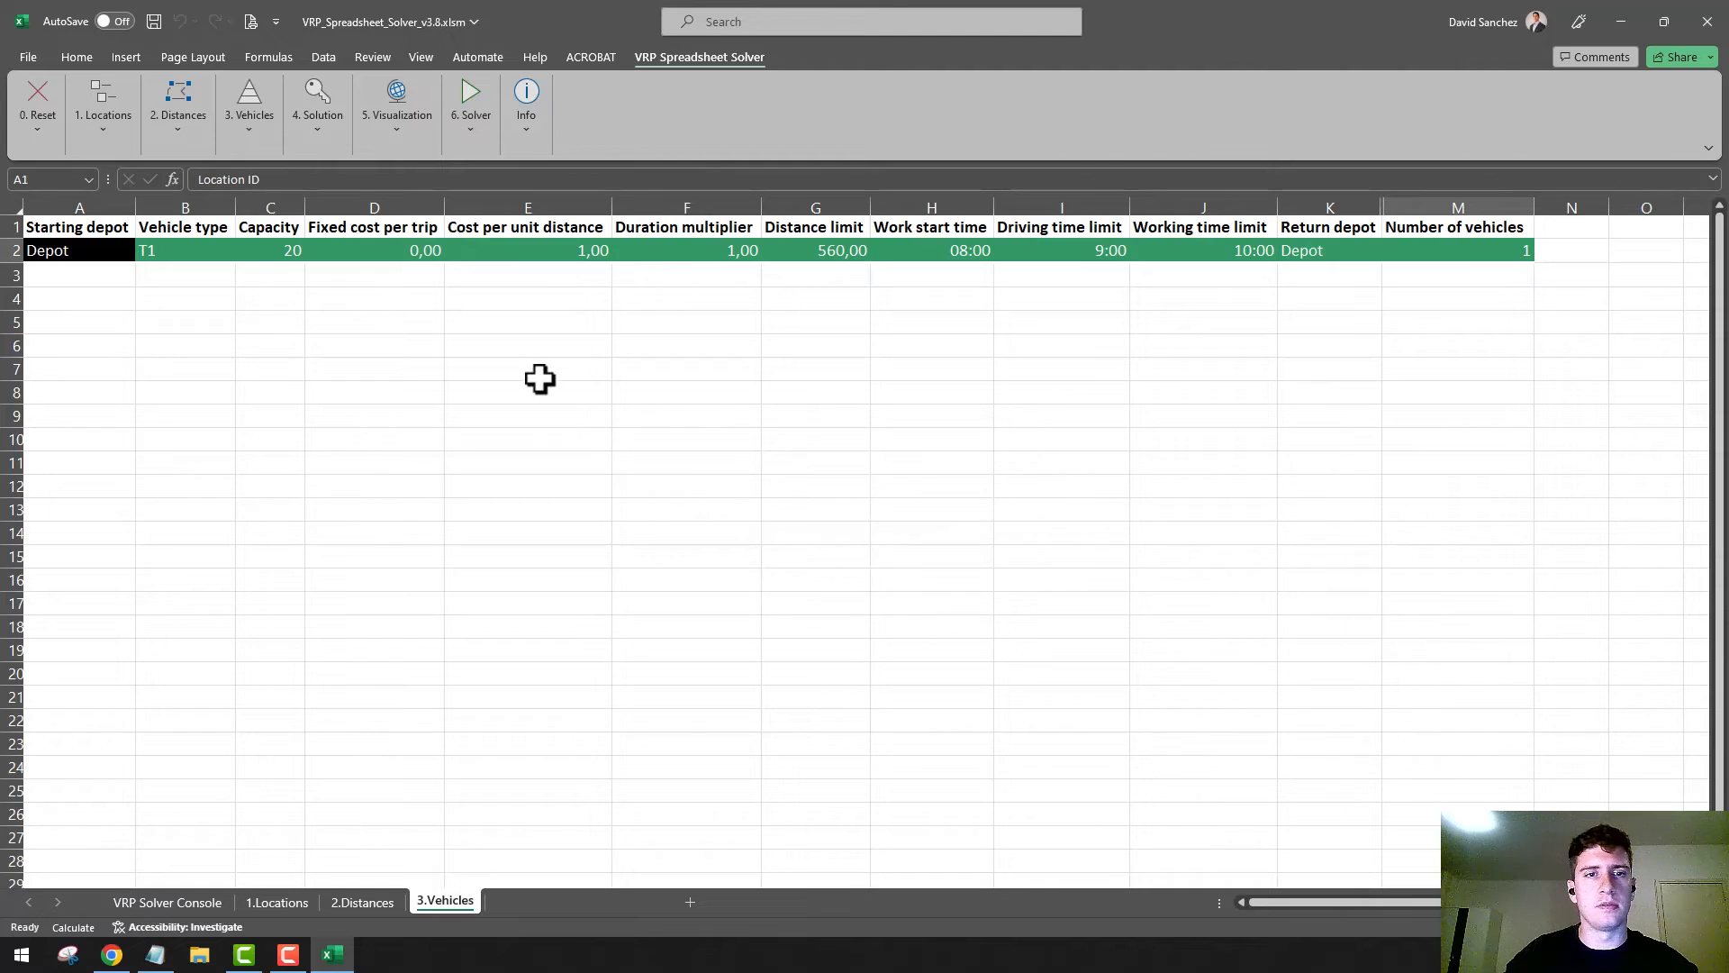
{"action": "left_click", "coordinate": [374, 336]}
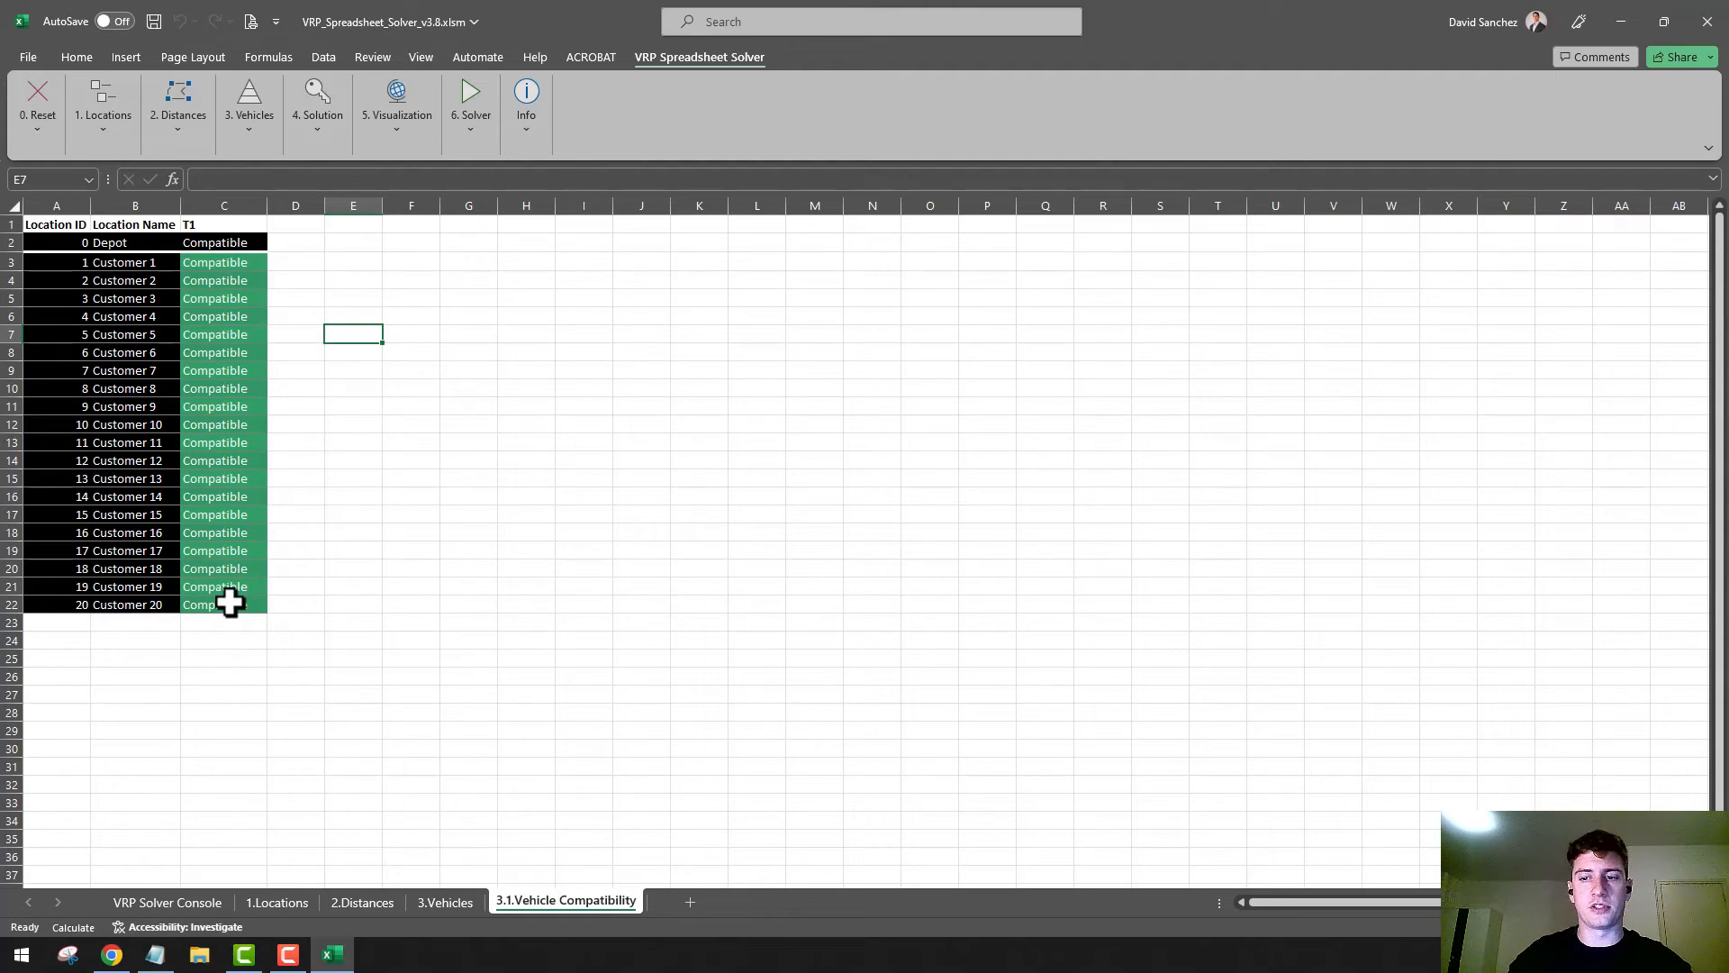
Generate the 4.Solution worksheet with the Setup Solution Worksheet command, agreeing to continue and dismissing the completion notice
{"action": "left_click", "coordinate": [302, 129]}
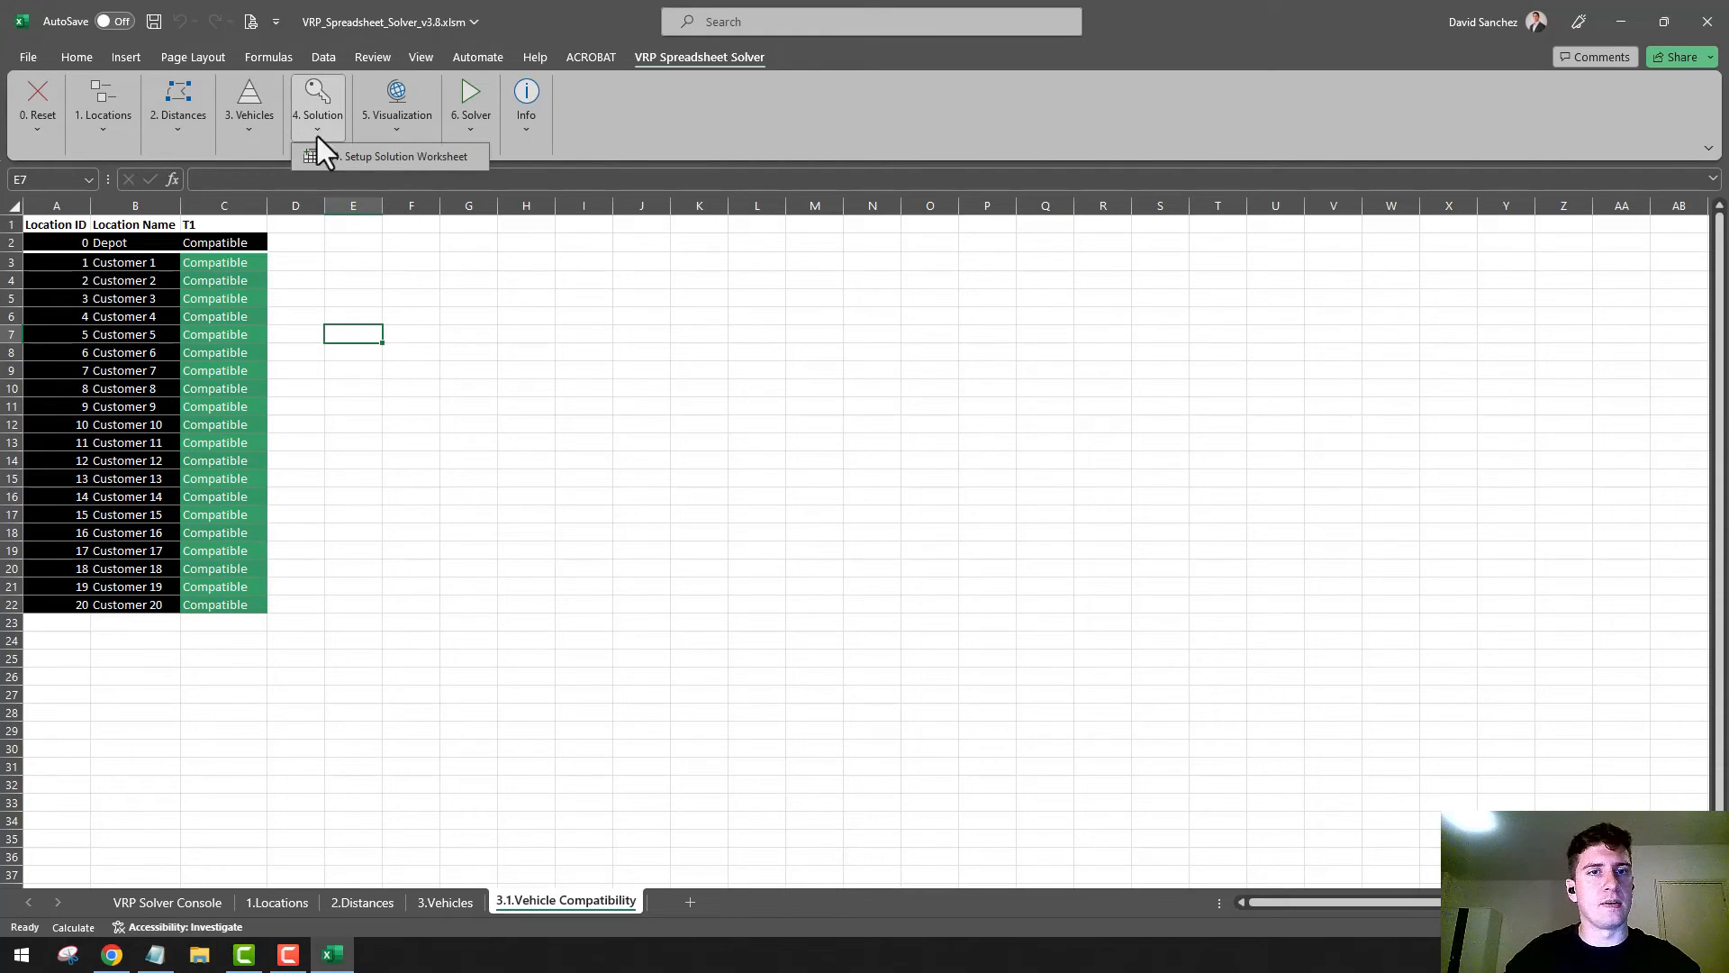
{"action": "left_click", "coordinate": [371, 164]}
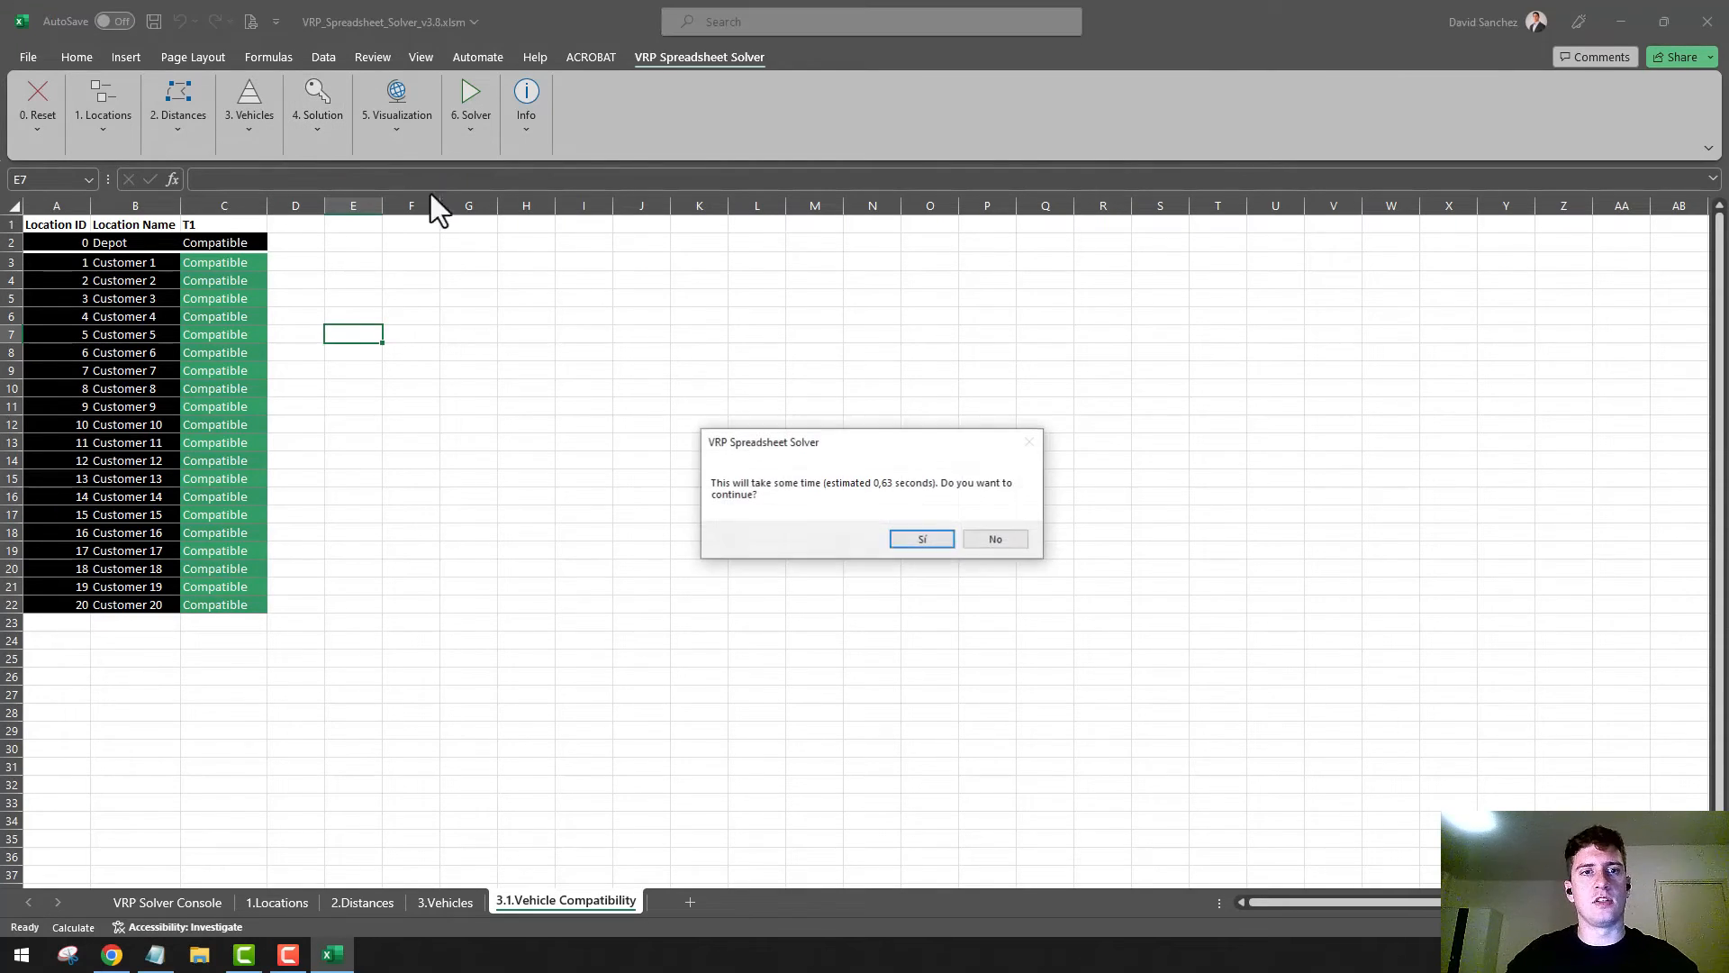
{"action": "left_click", "coordinate": [932, 543]}
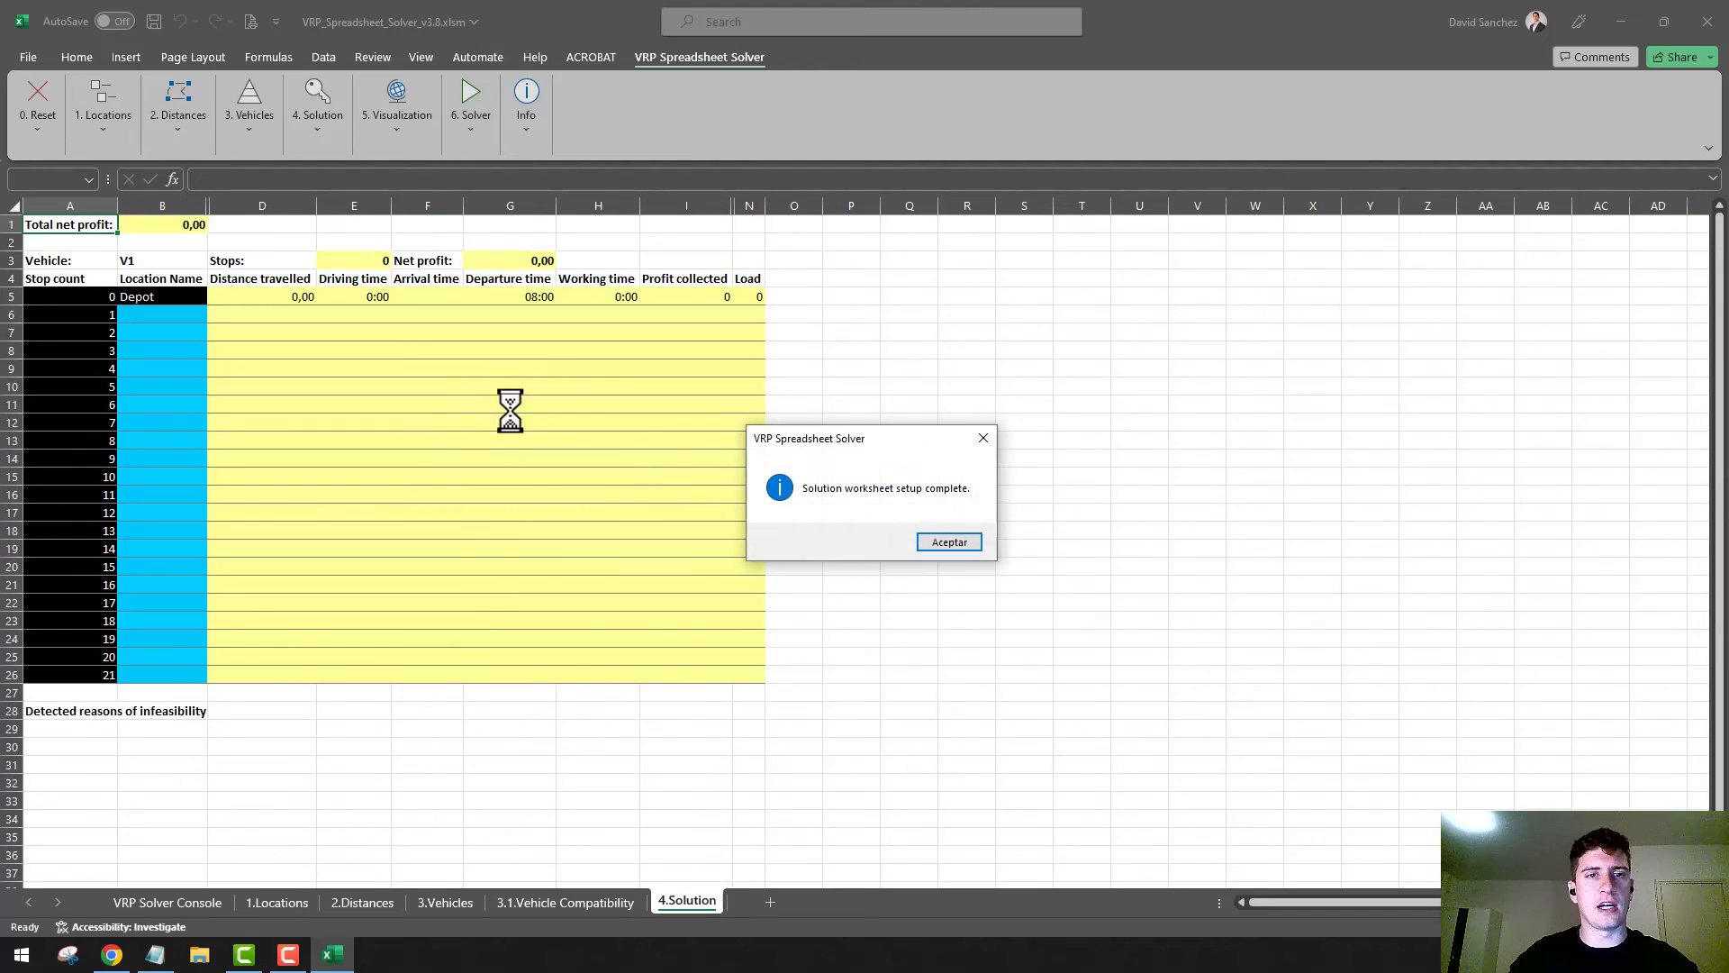
{"action": "left_click", "coordinate": [973, 539]}
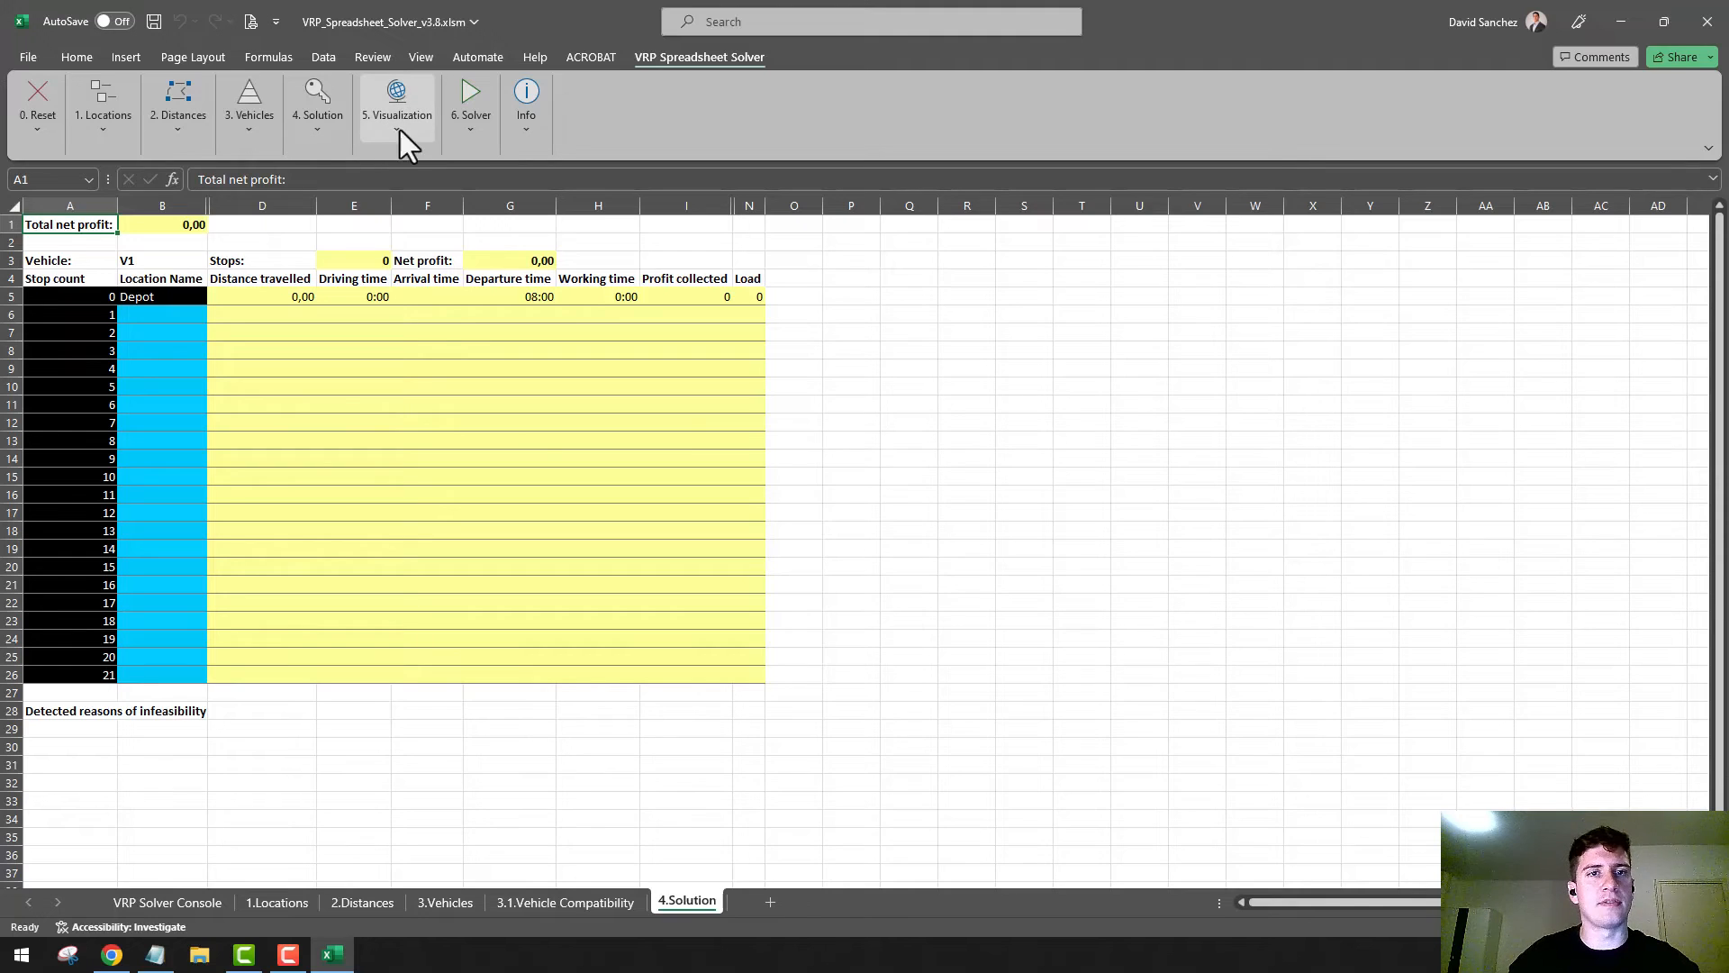
Run Engage VRP Spreadsheet Solver for 60 seconds and overwrite the current solution with the best one found
{"action": "left_click", "coordinate": [471, 131]}
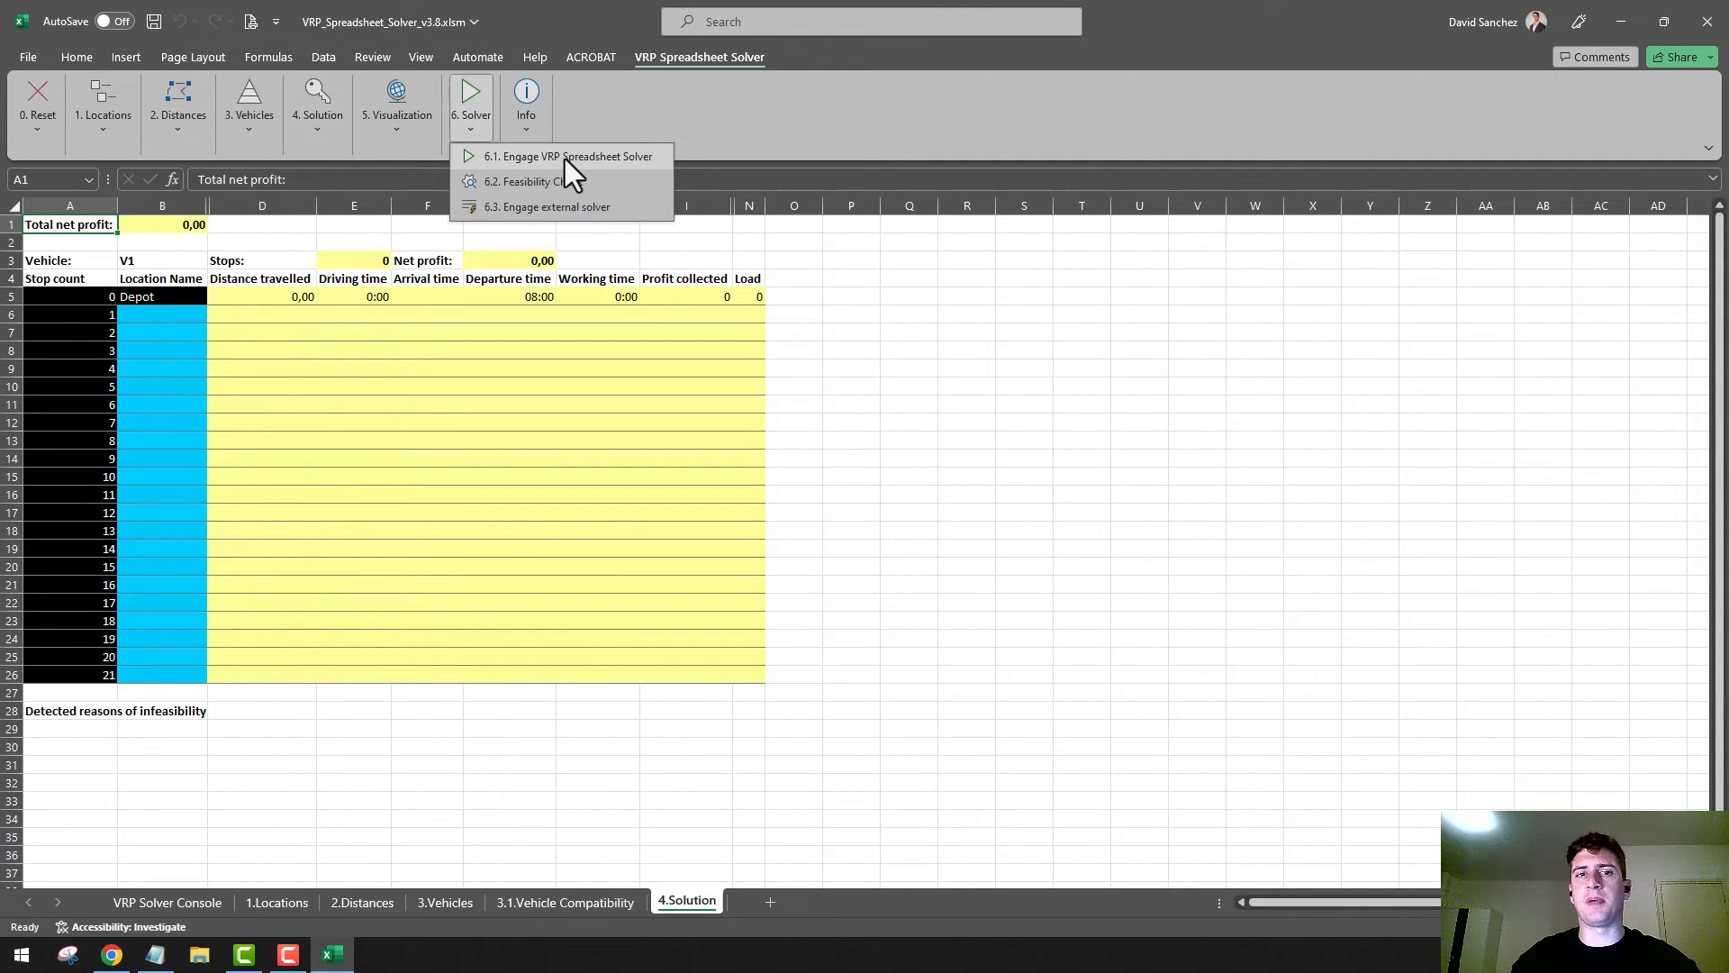
{"action": "left_click", "coordinate": [567, 157]}
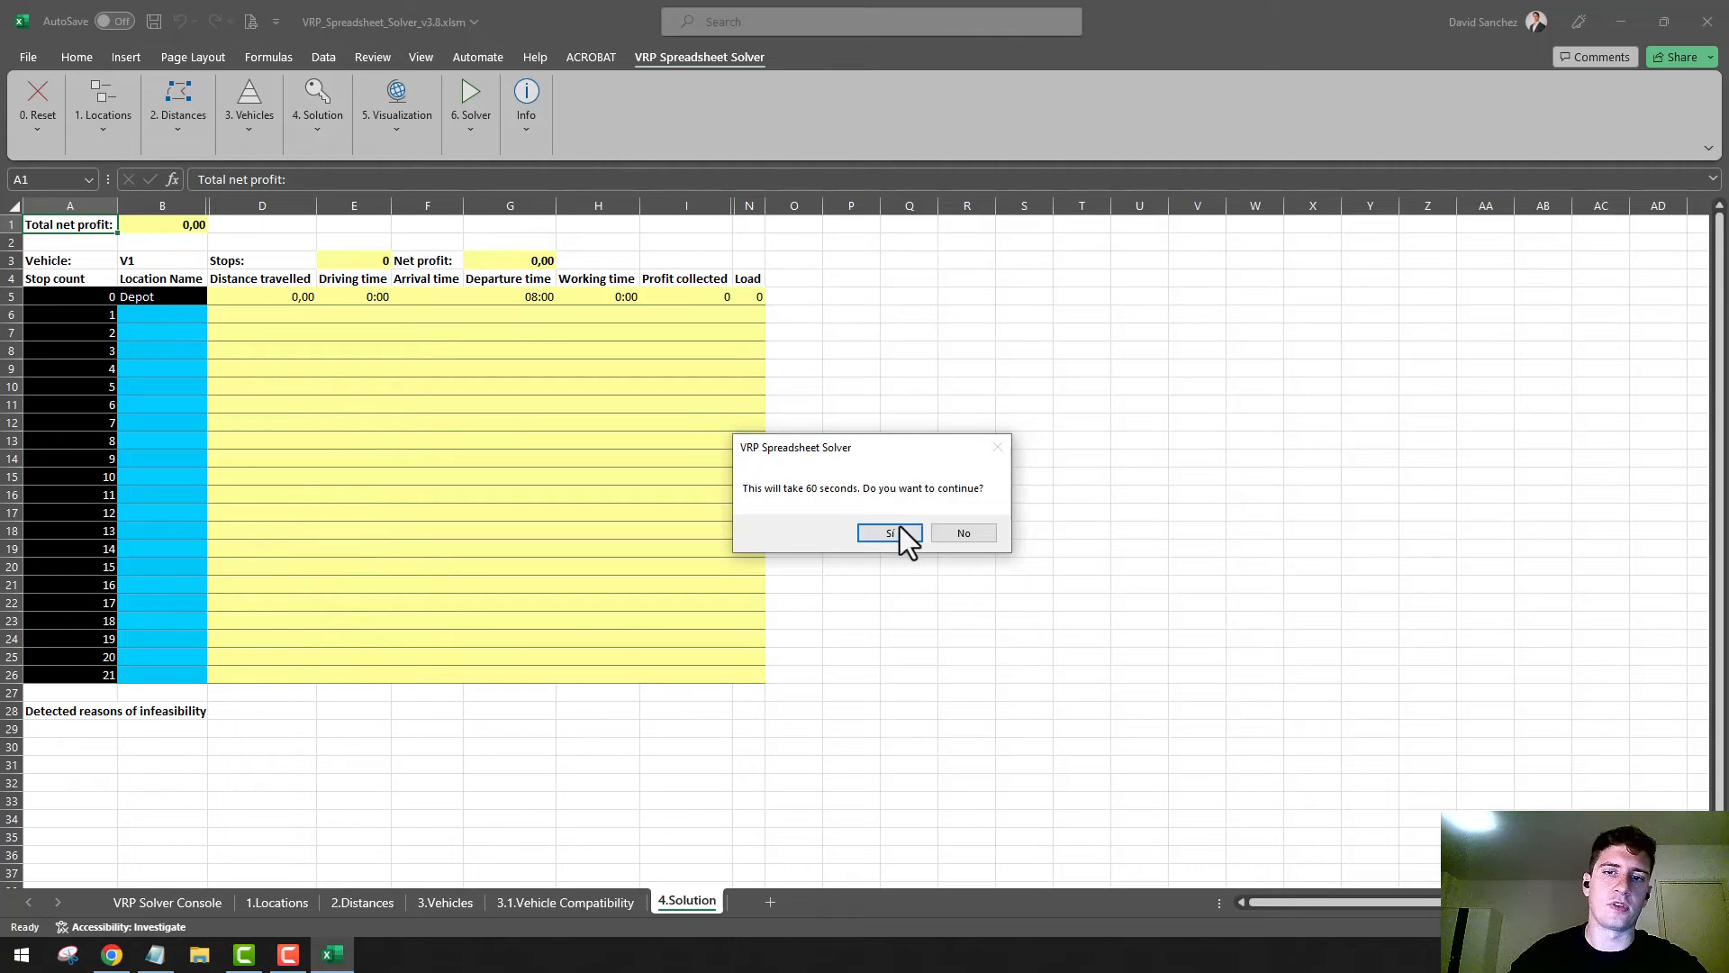
{"action": "left_click", "coordinate": [890, 533]}
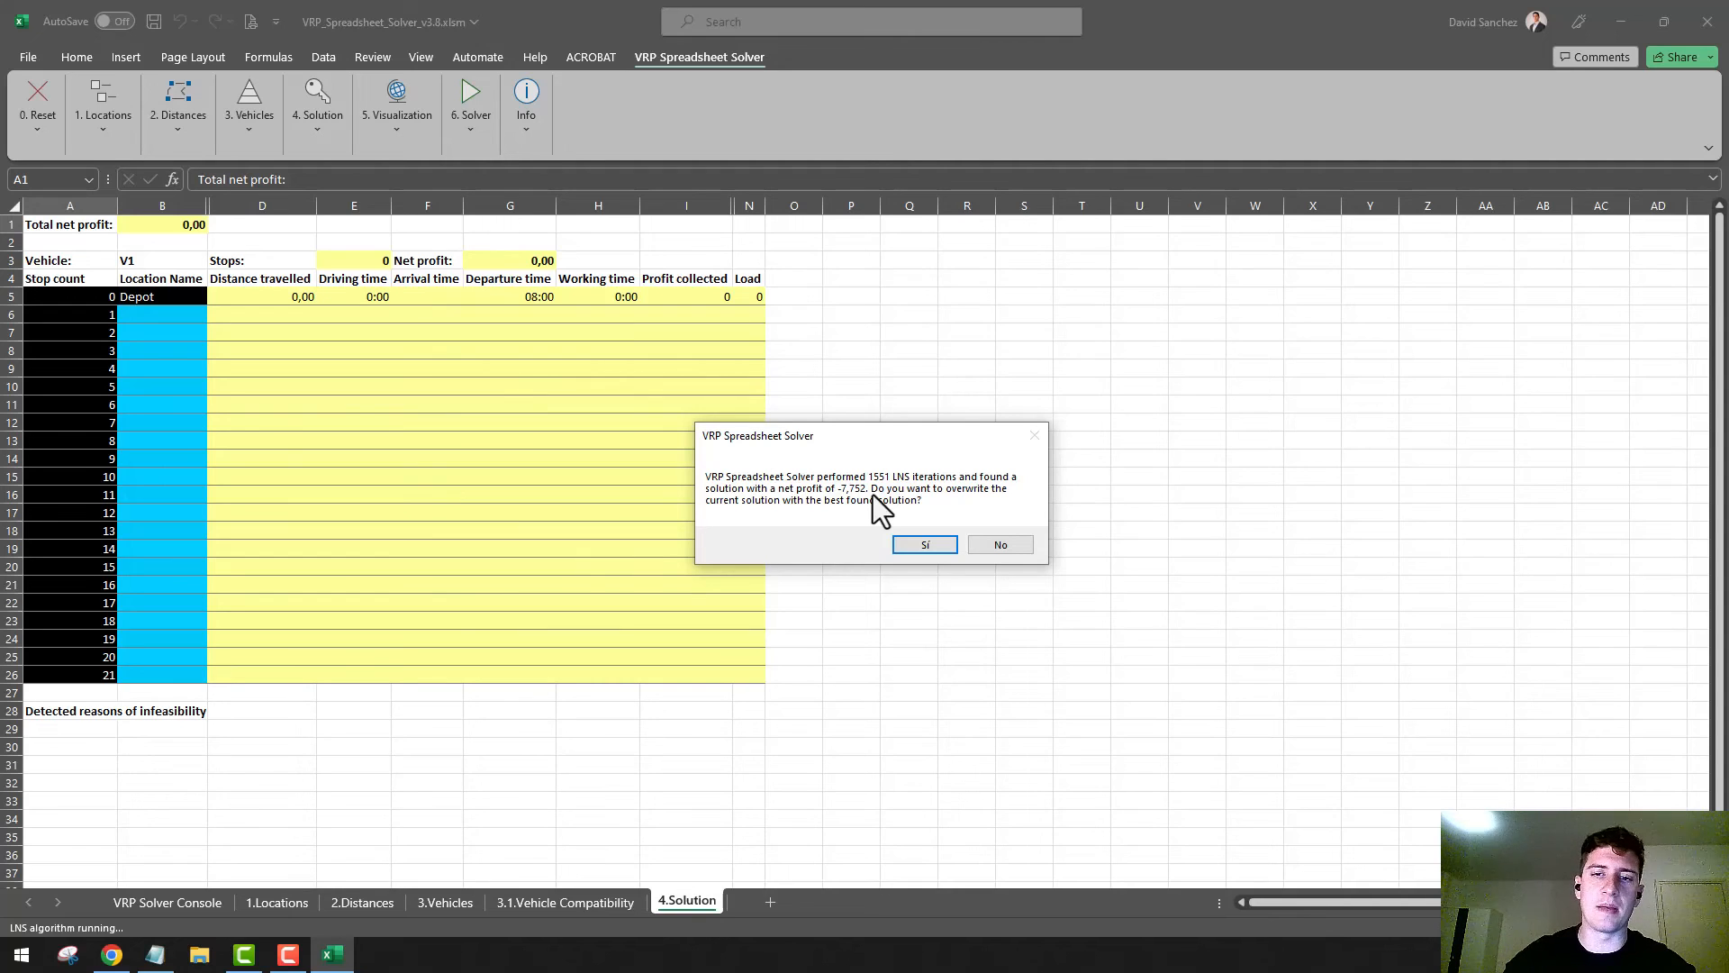
{"action": "left_click", "coordinate": [926, 547]}
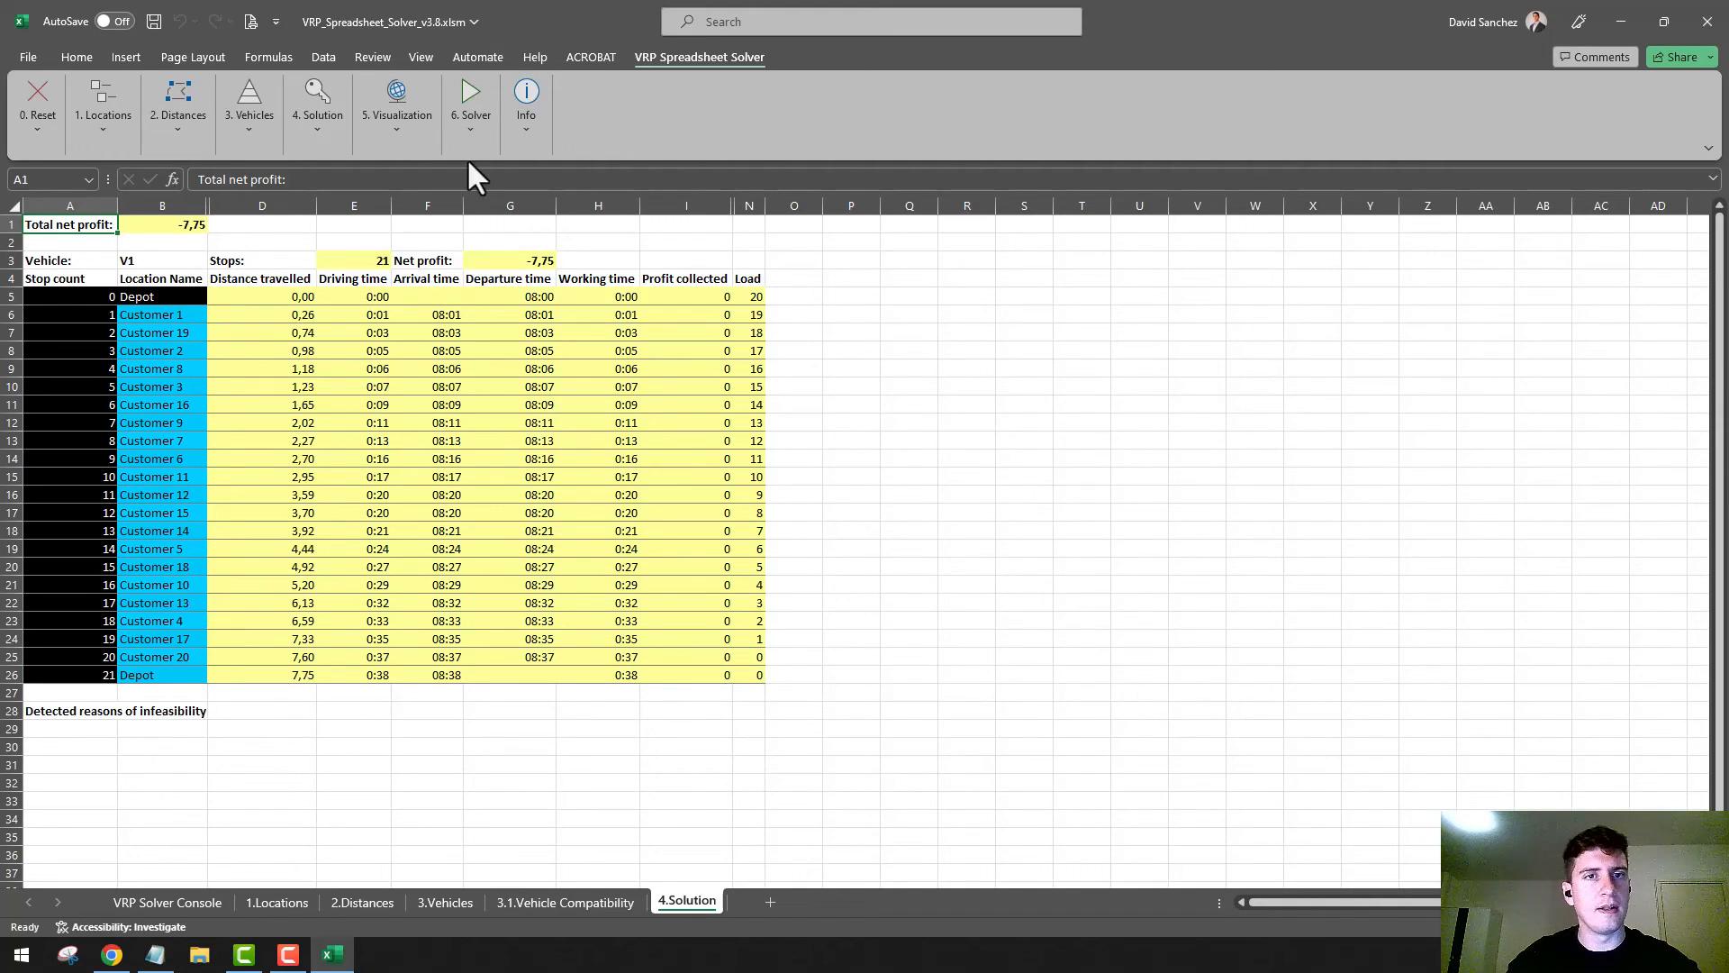
Generate the 5.Visualization worksheet with the Setup Visualization Worksheet command, accepting the Bing Maps Terms of Service
{"action": "left_click", "coordinate": [415, 135]}
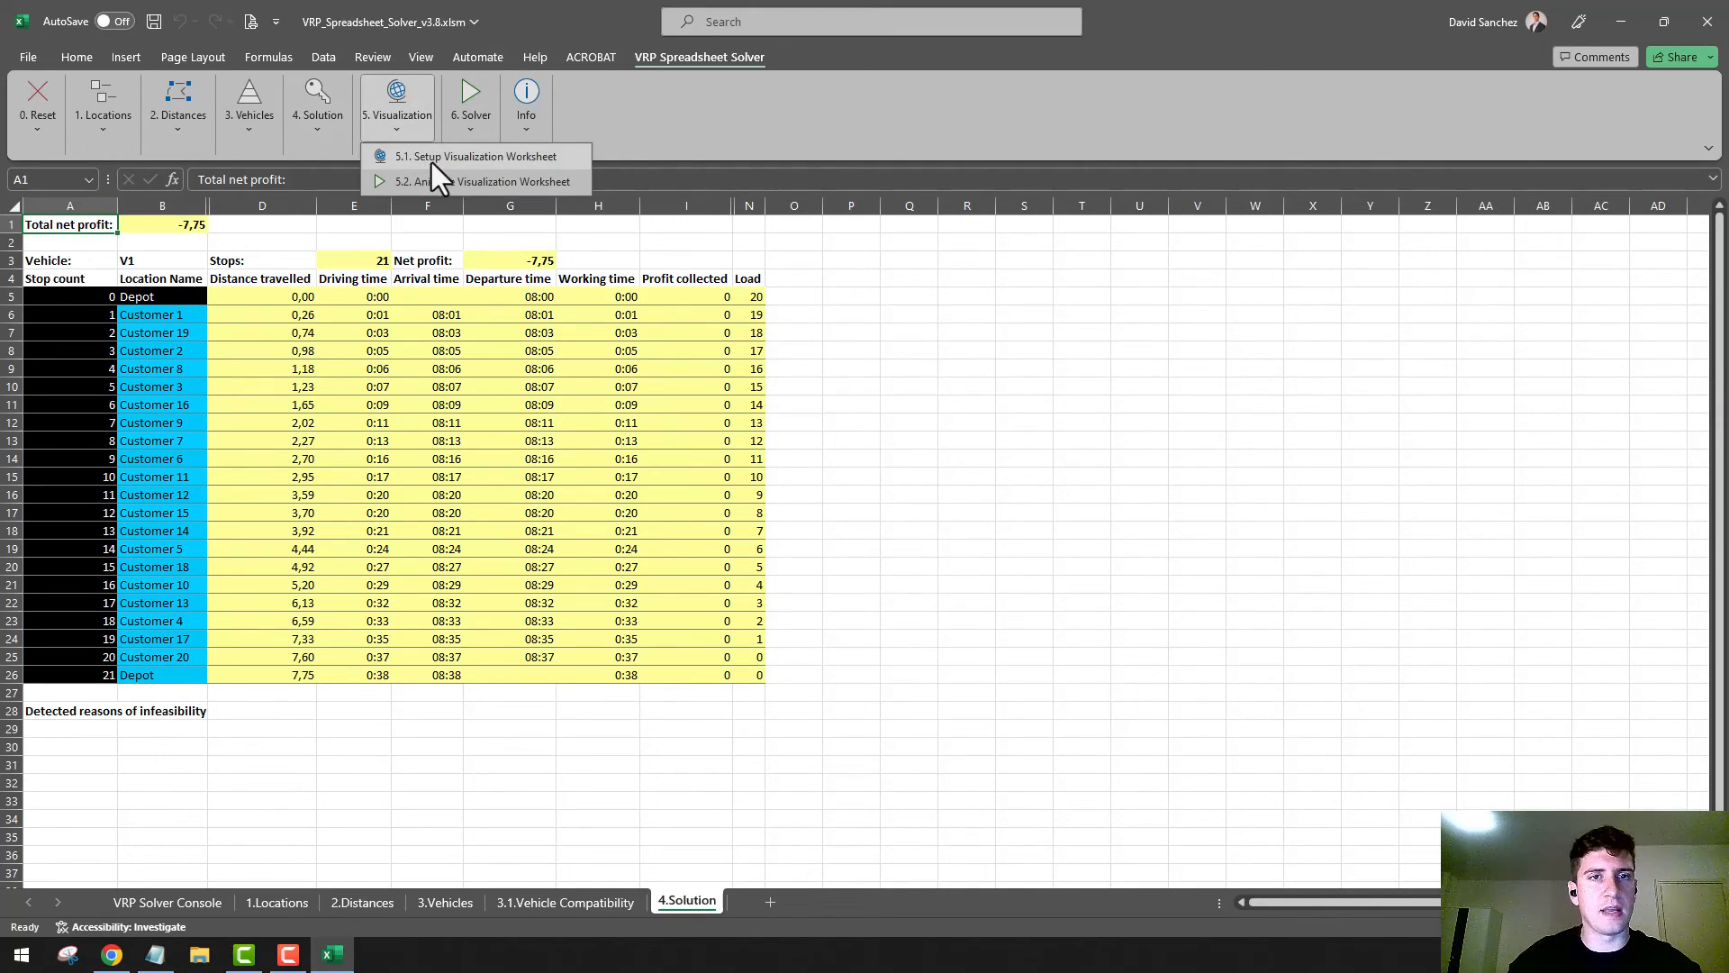
{"action": "left_click", "coordinate": [434, 160]}
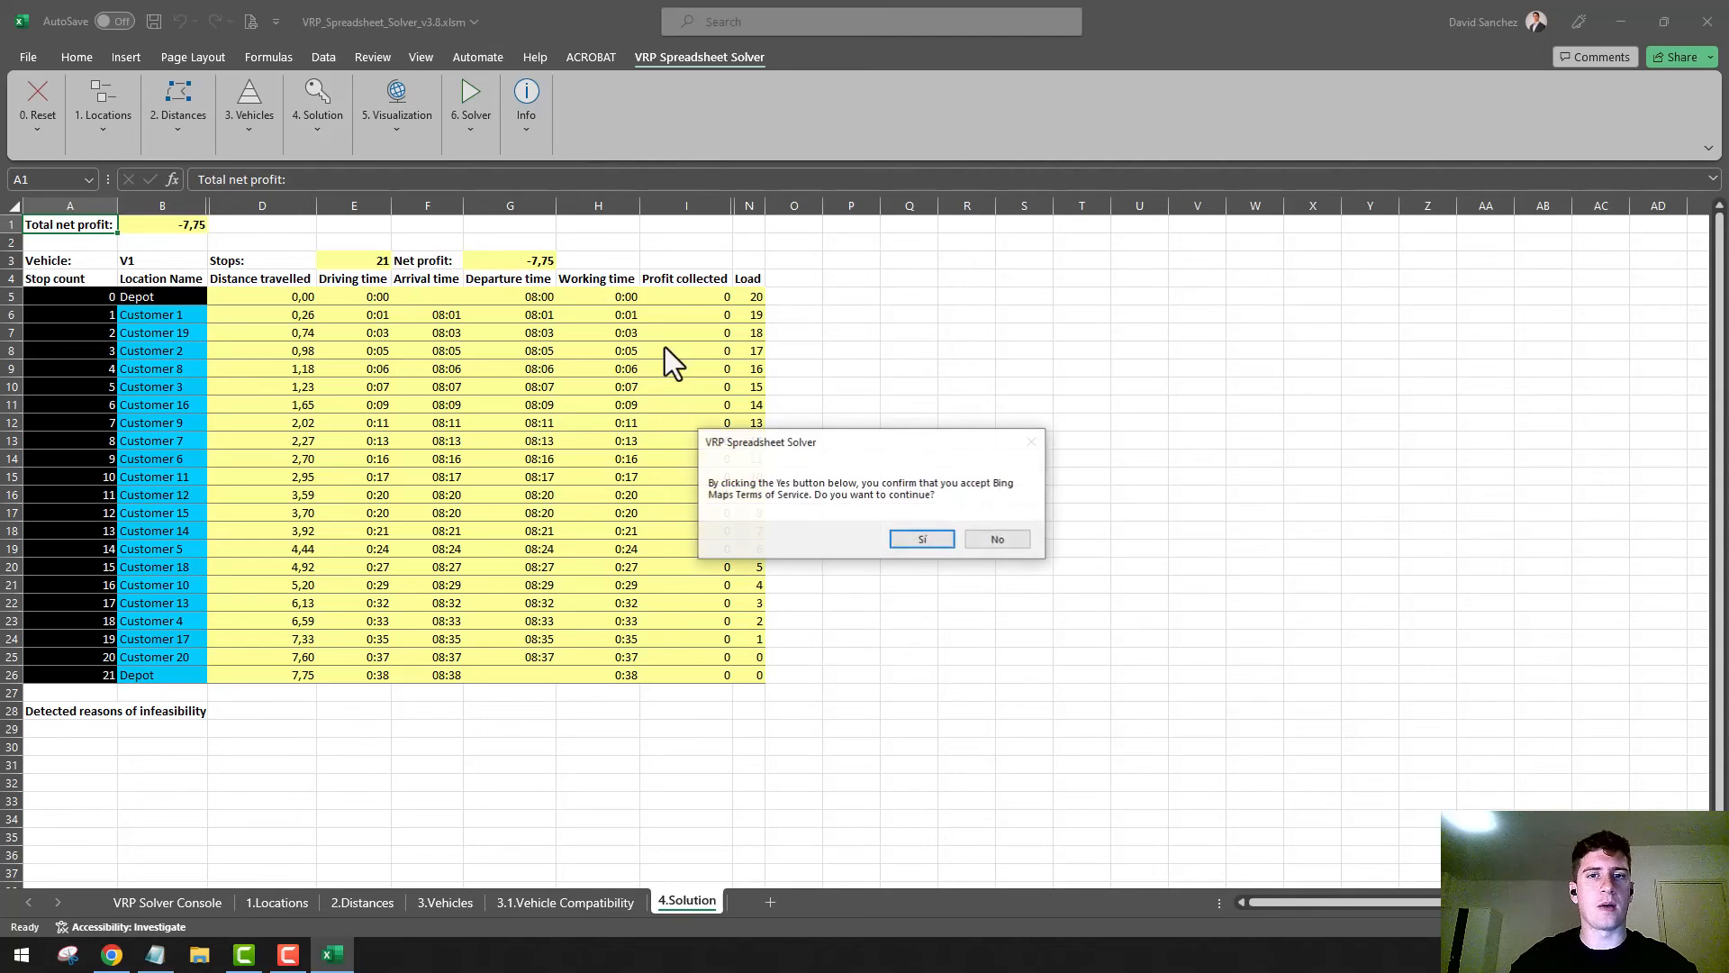
{"action": "left_click", "coordinate": [931, 542]}
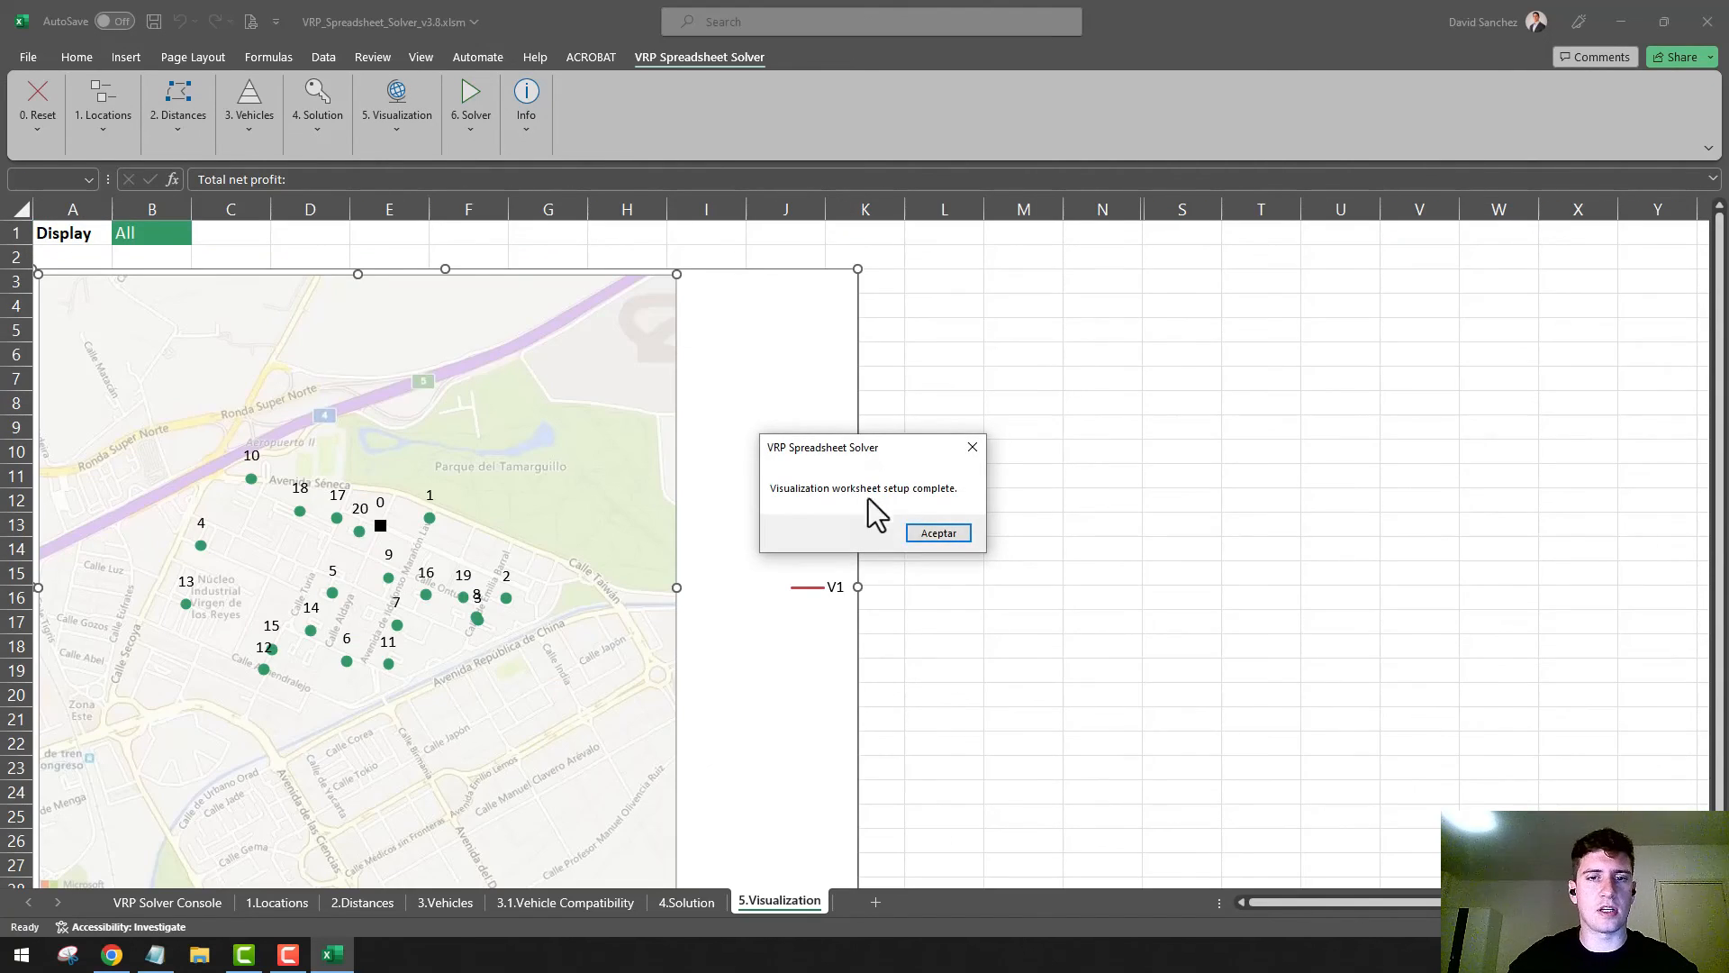
{"action": "left_click", "coordinate": [931, 533]}
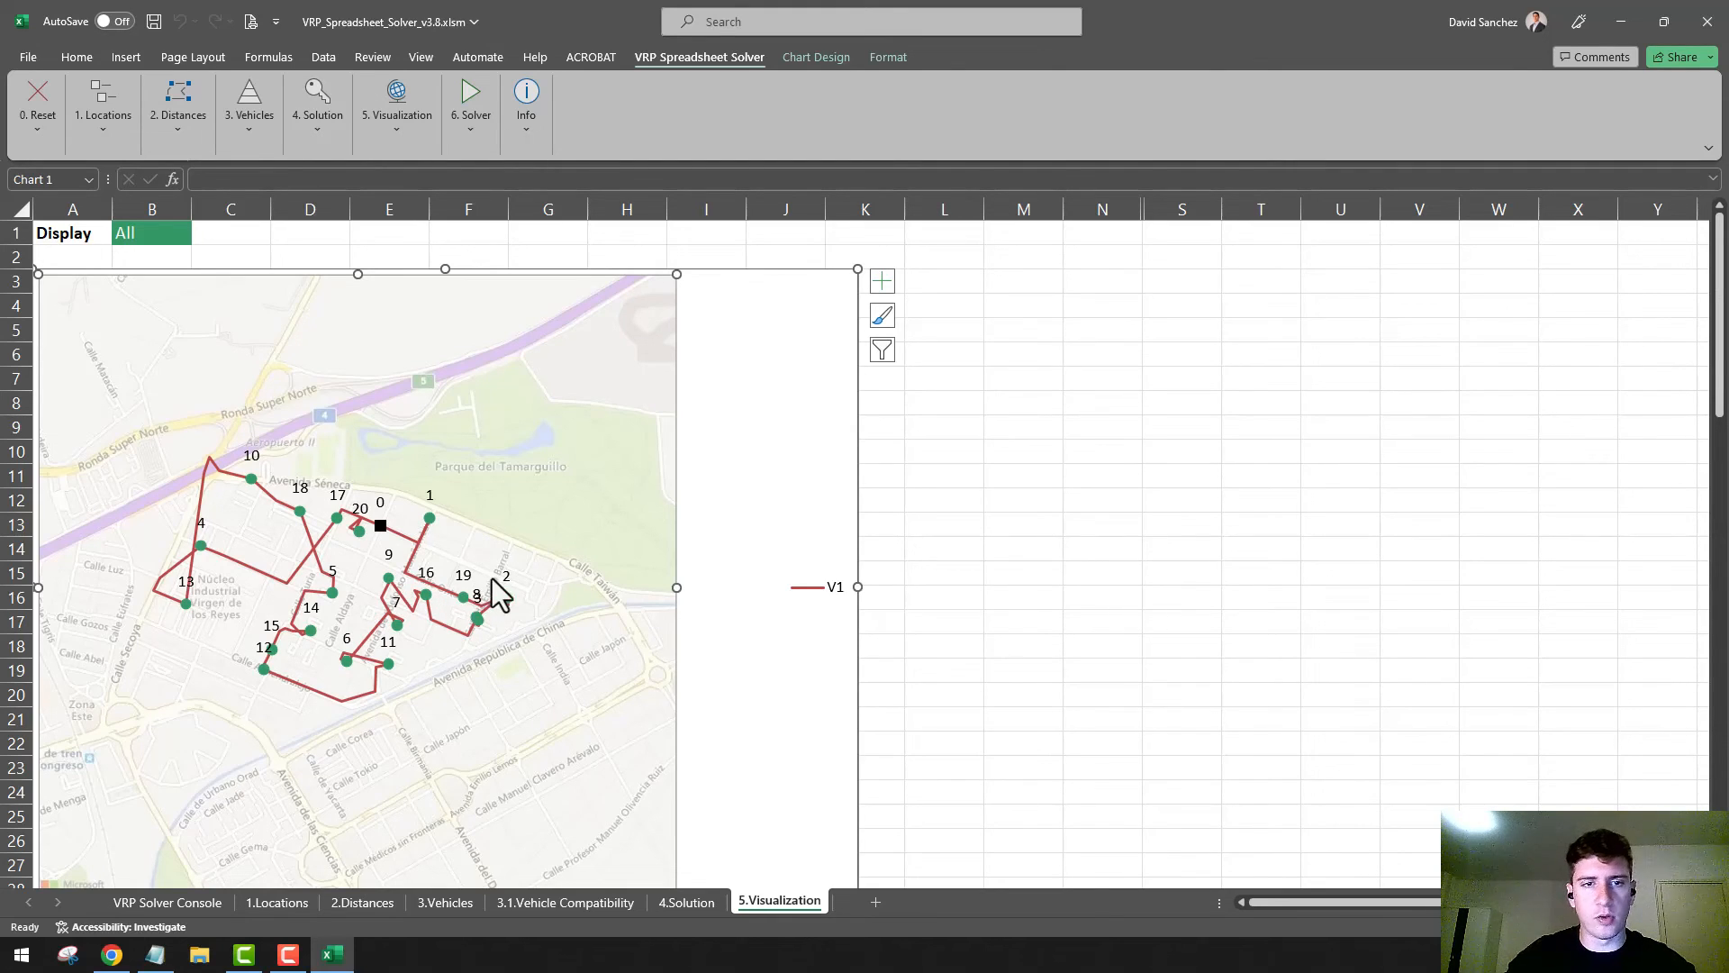
Play the route animation on the visualization map and return to the 4.Solution worksheet to view the stop order
{"action": "left_click", "coordinate": [419, 135]}
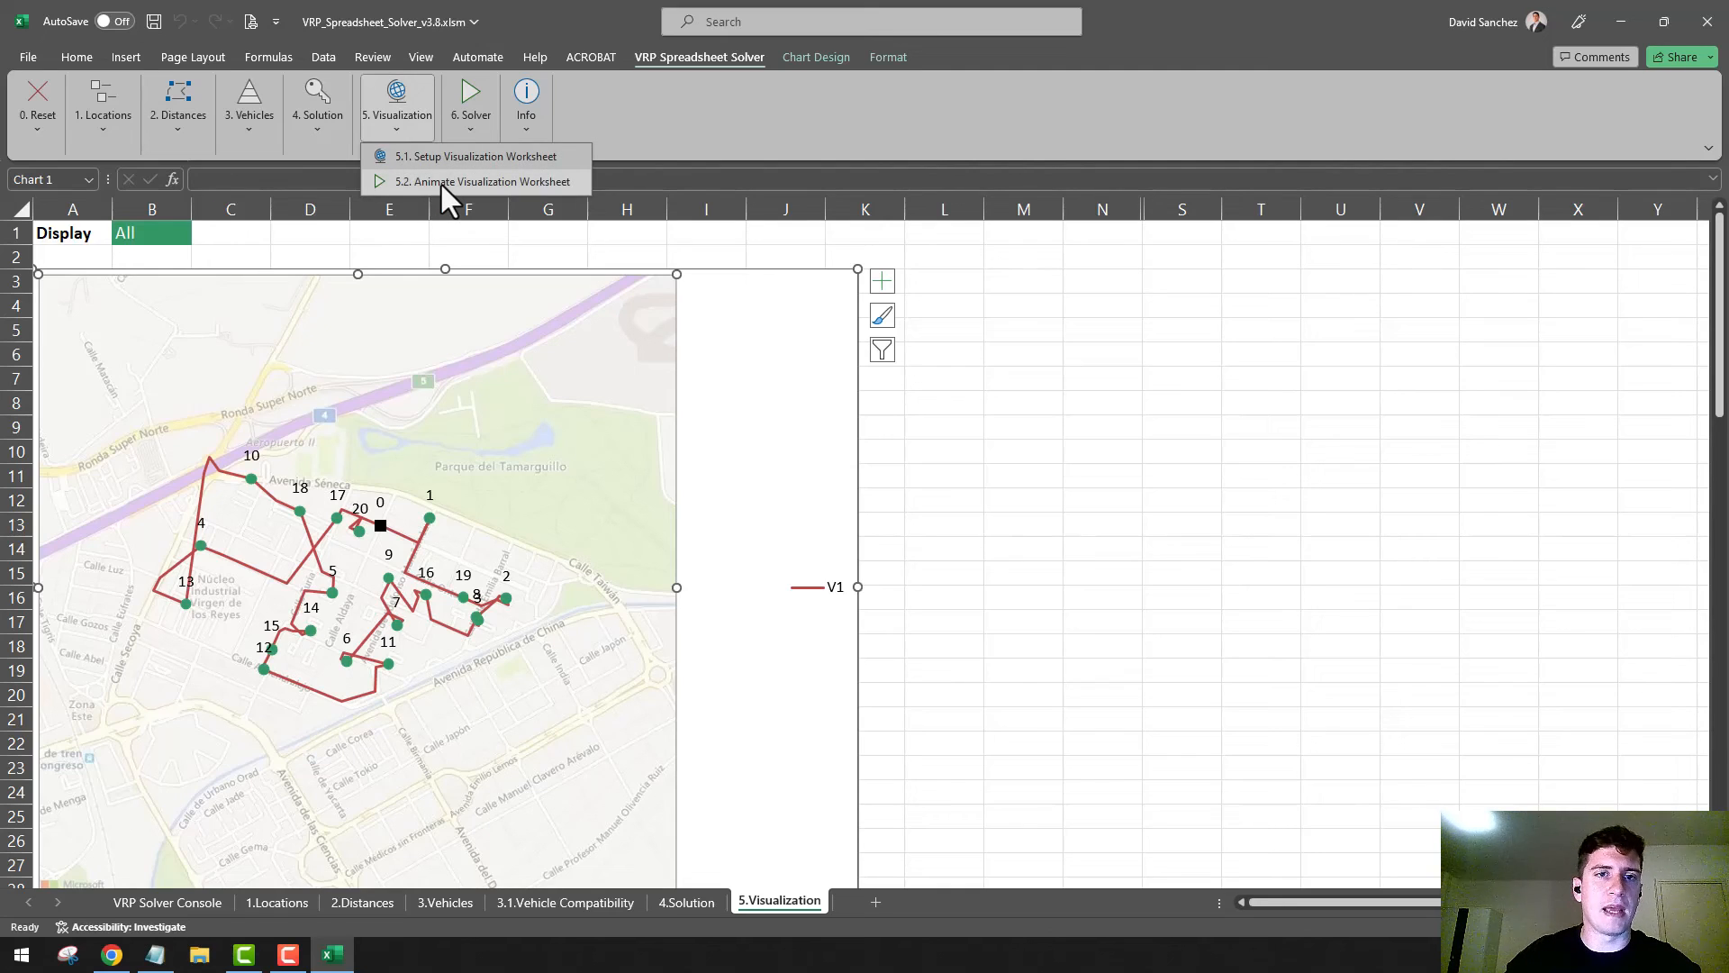
{"action": "left_click", "coordinate": [441, 182]}
{"action": "left_click", "coordinate": [936, 541]}
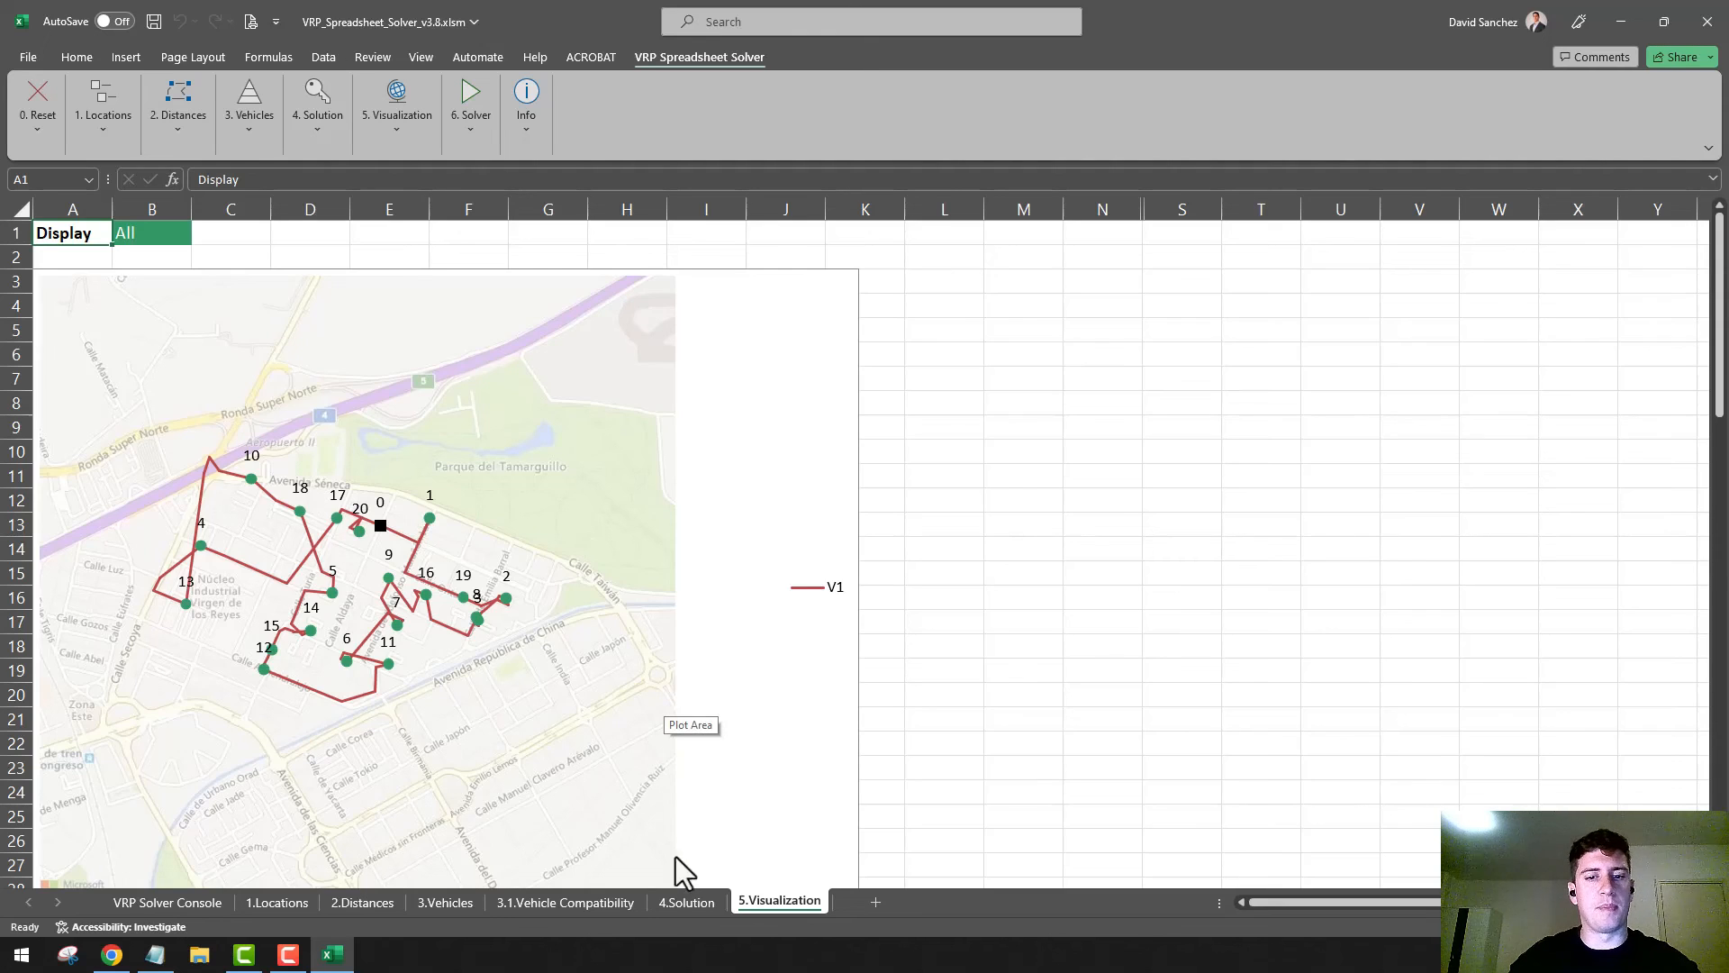
{"action": "left_click", "coordinate": [684, 901]}
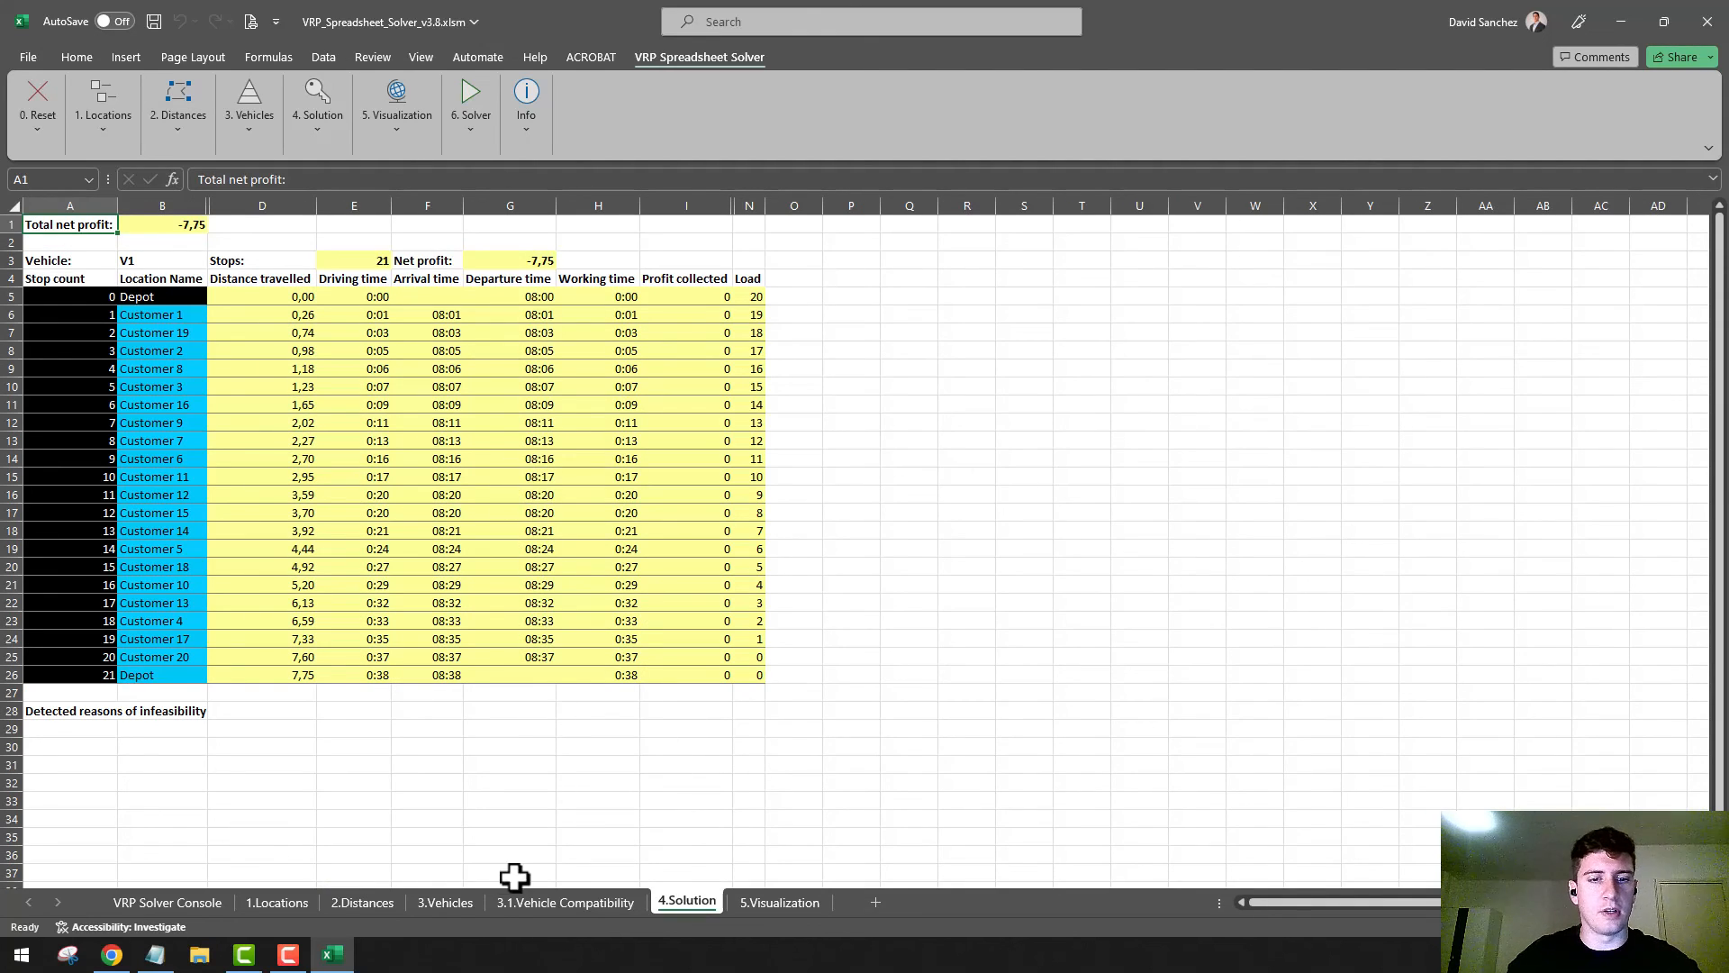